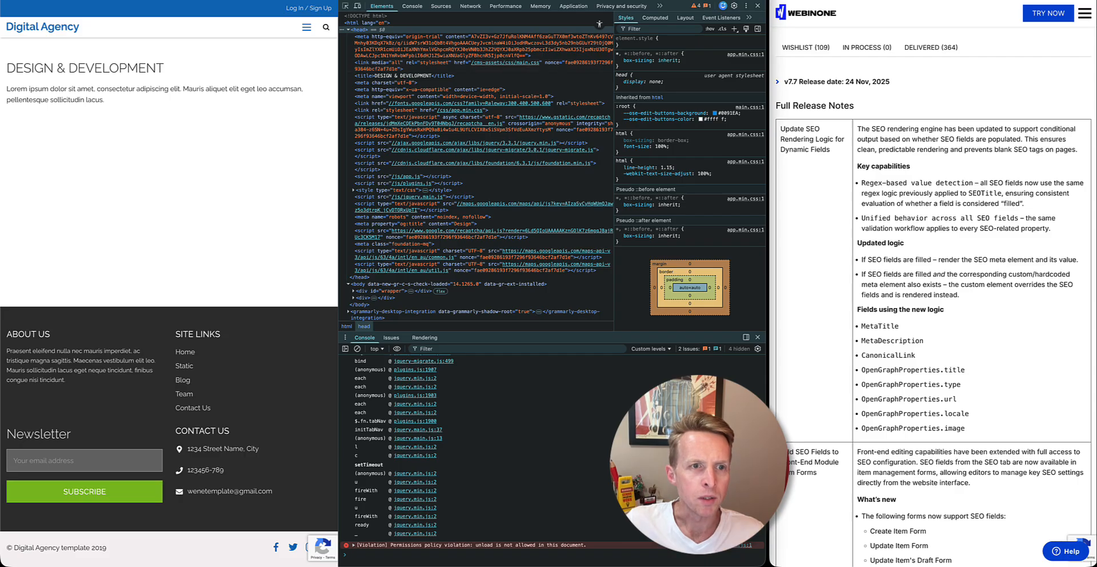
Open the SEO settings of the DESIGN & DEVELOPMENT service item and examine its Open Graph title and other SEO fields
left_click(286, 0)
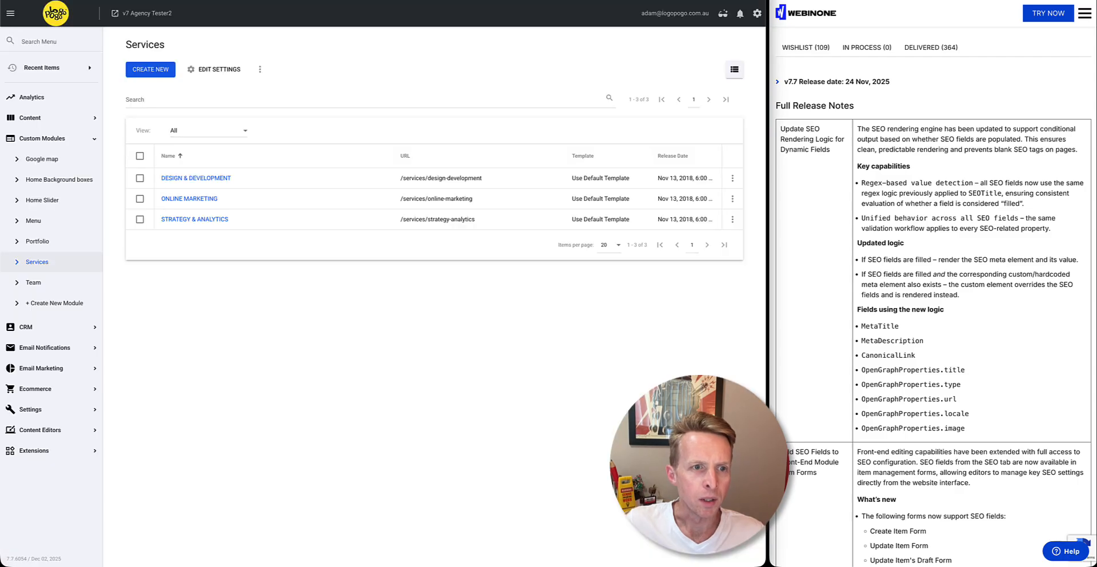
left_click(195, 180)
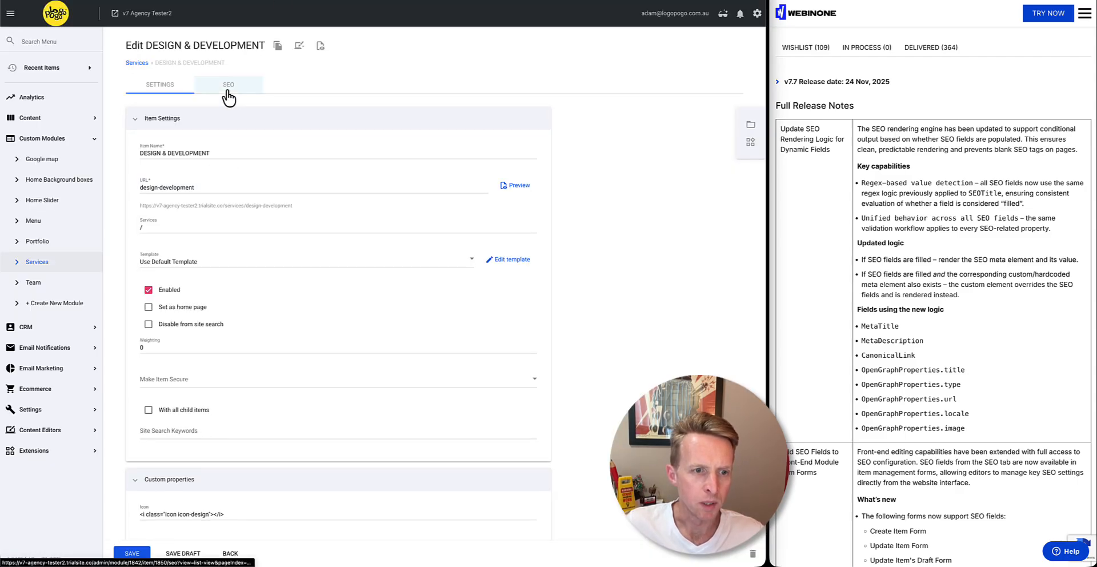
left_click(229, 94)
scroll(537, 392, "down", 5)
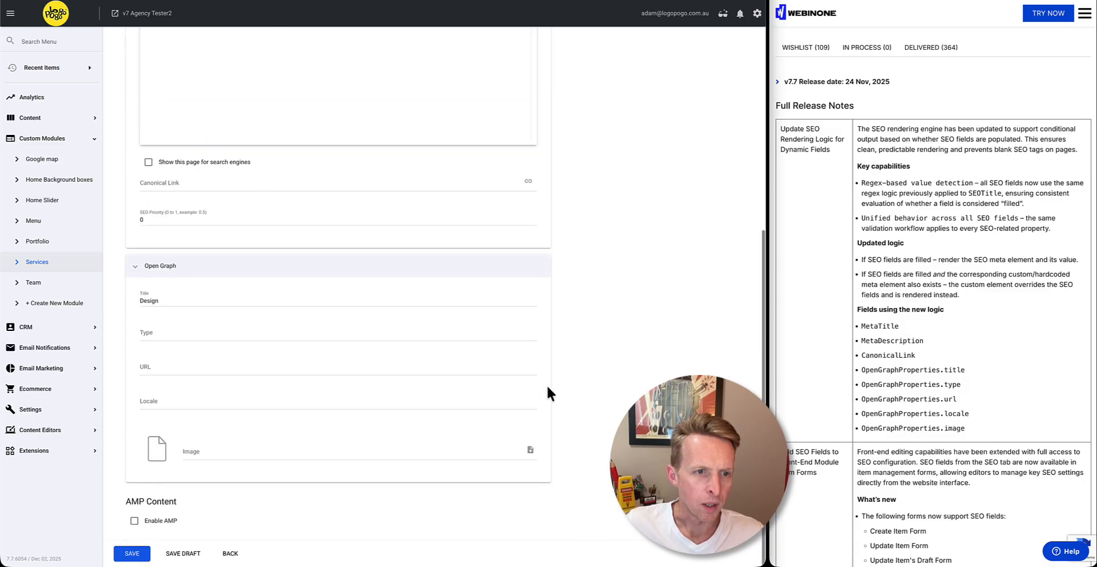
left_click_drag(160, 307, 136, 309)
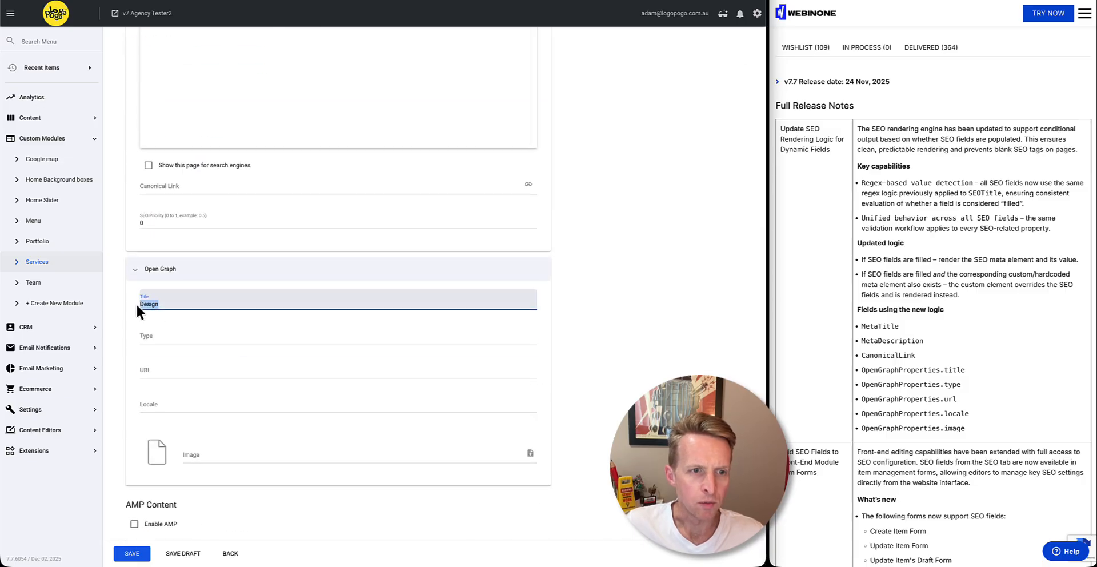
left_click(160, 199)
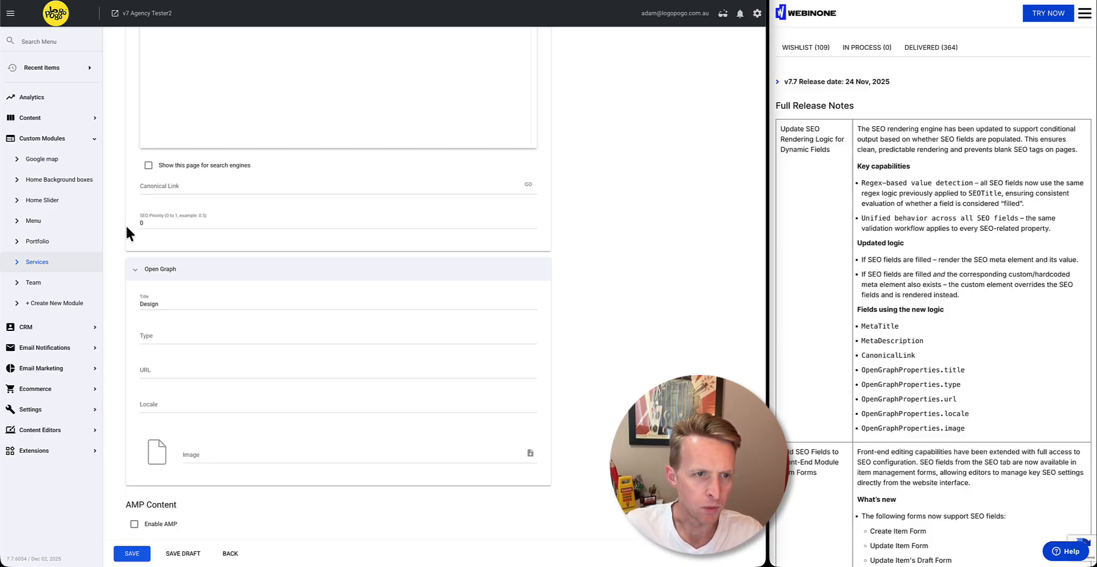
scroll(126, 227, "up", 2)
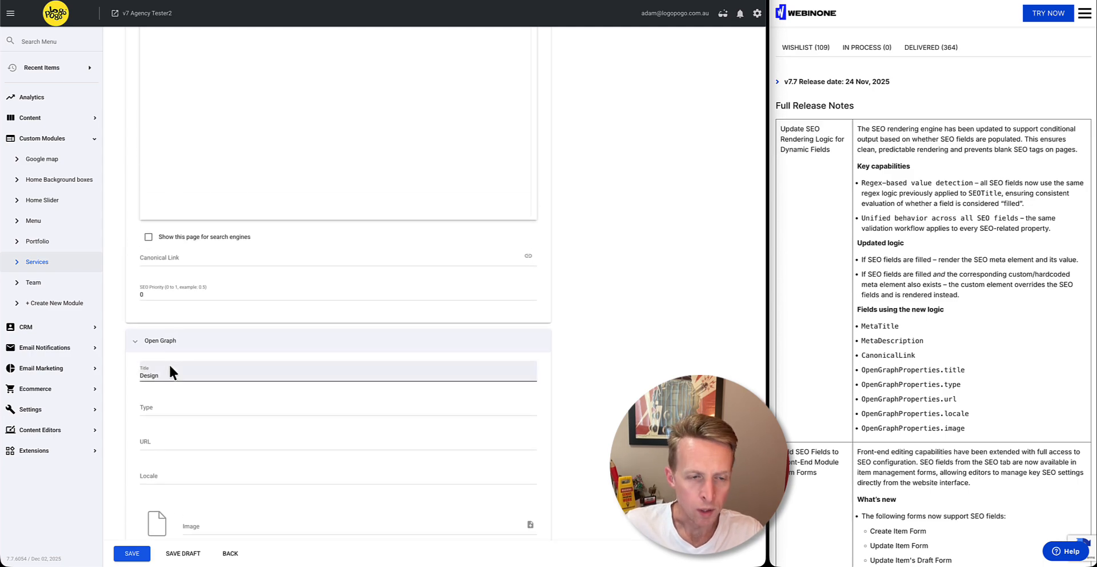
scroll(172, 406, "down", 1)
scroll(133, 357, "up", 5)
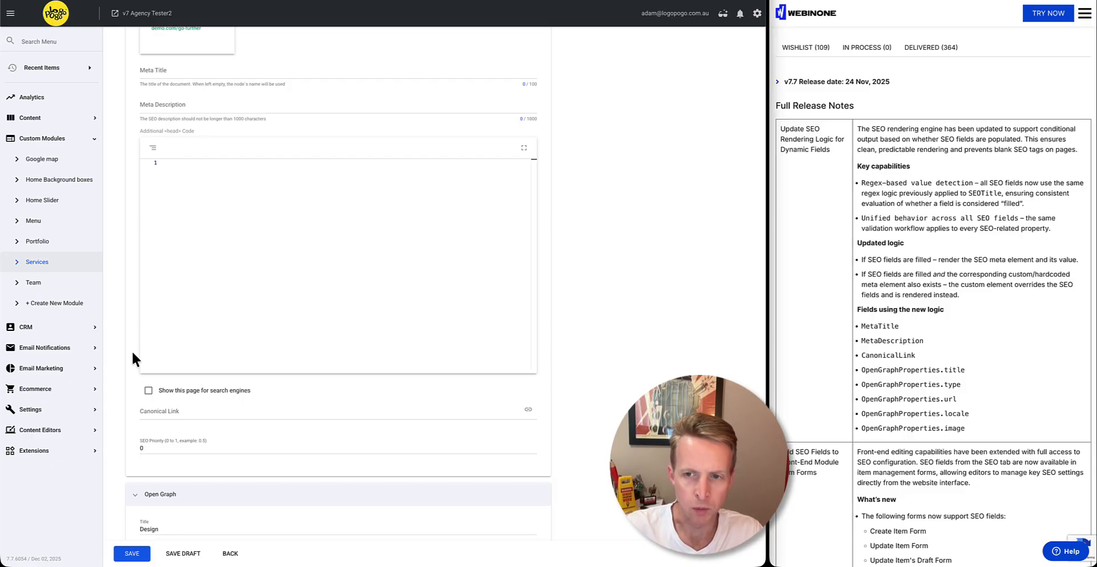
scroll(127, 200, "up", 4)
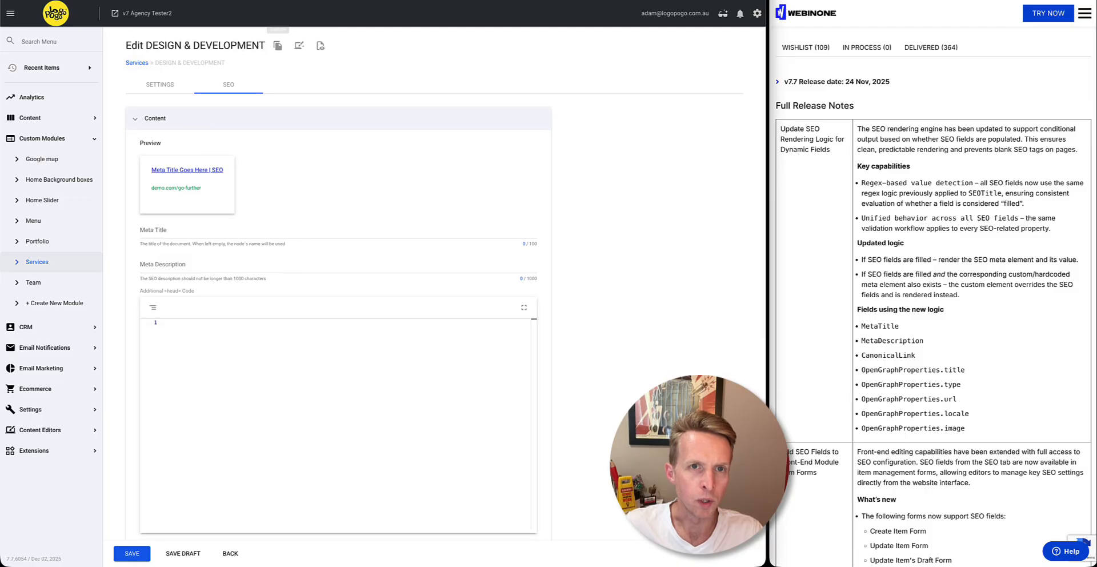
Copy the og:title meta element from the head of the inspected DESIGN & DEVELOPMENT live page
left_click(394, 1)
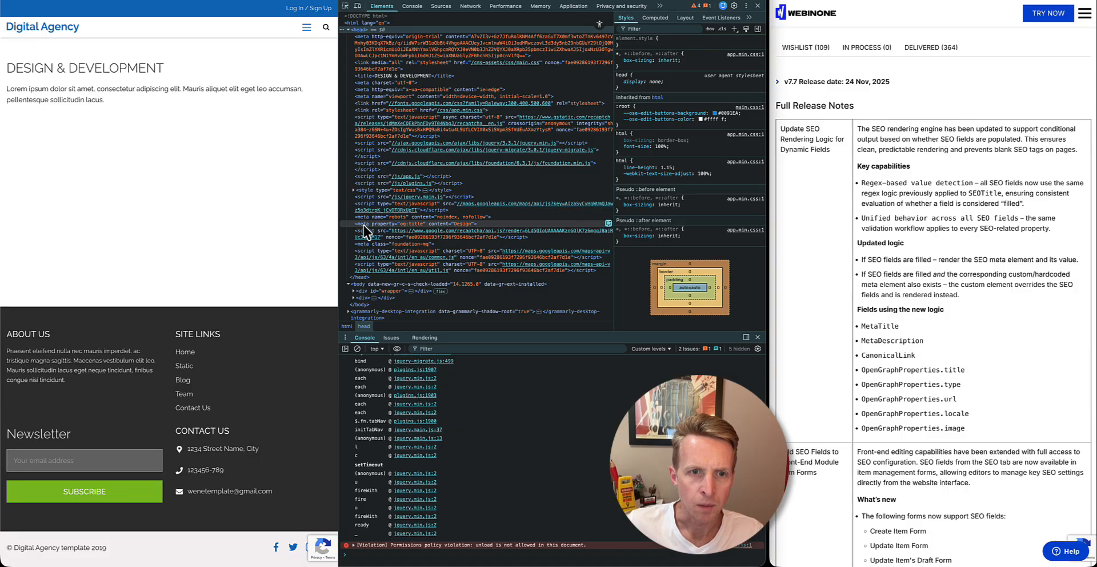
right_click(363, 225)
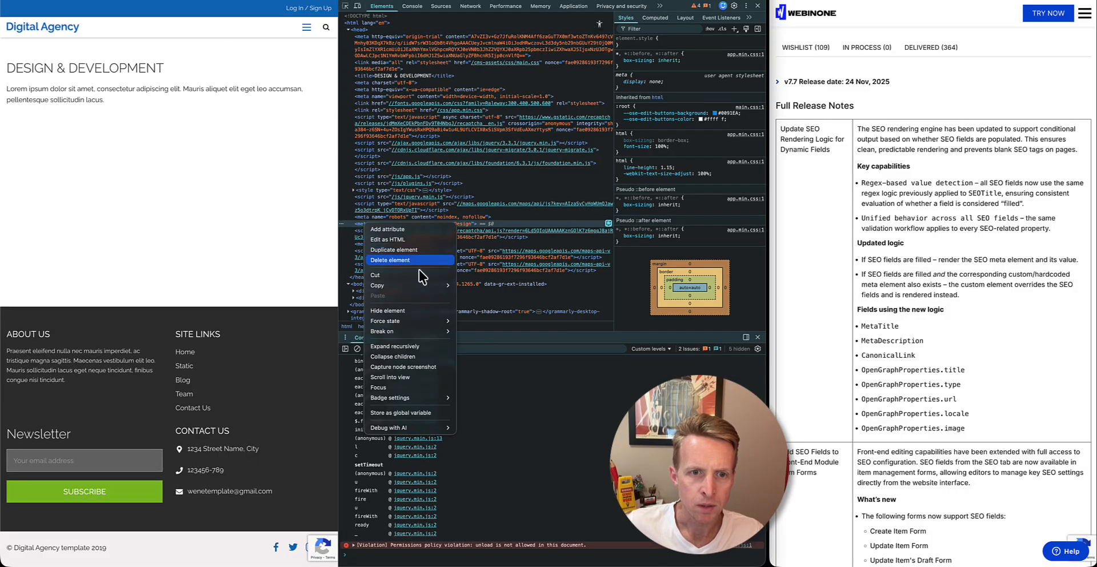
mouse_move(423, 285)
left_click(480, 300)
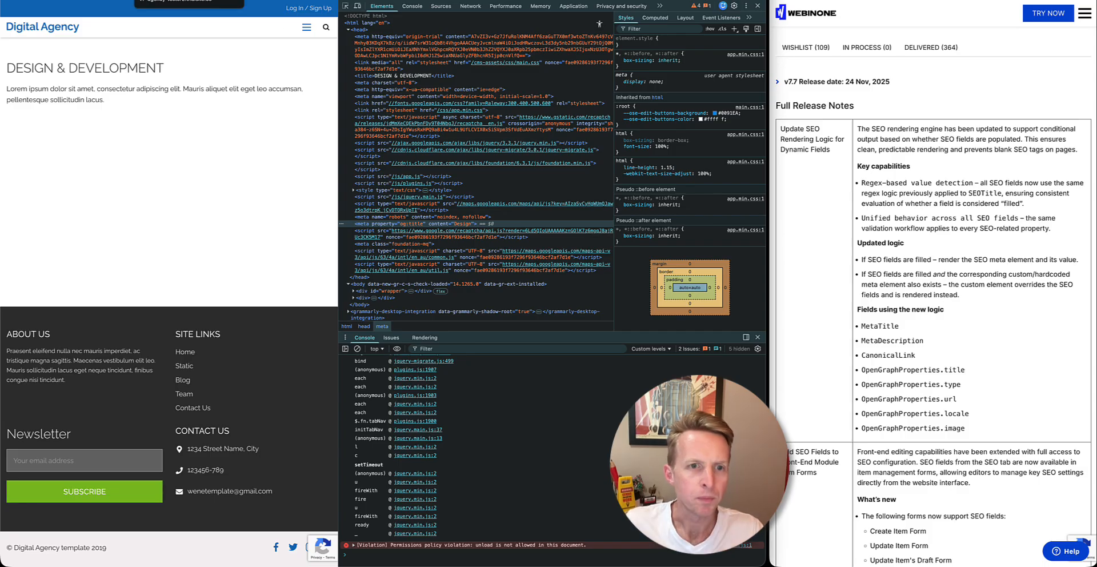
Add the copied og:title meta tag on the last line of head.inc with content "TEST Design" and save the file
left_click(183, 0)
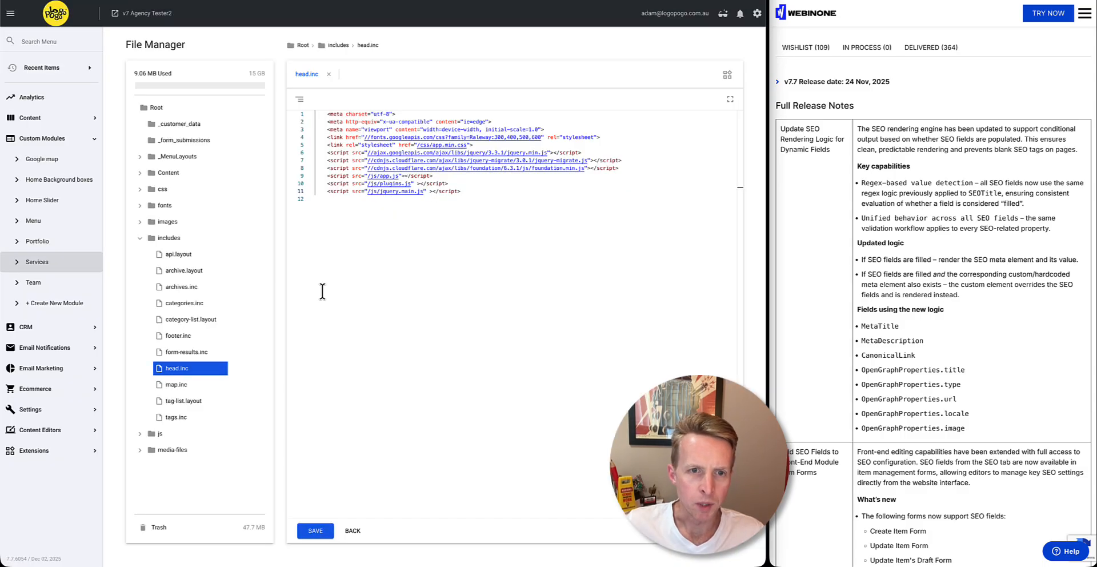
left_click(382, 204)
key("ctrl+v")
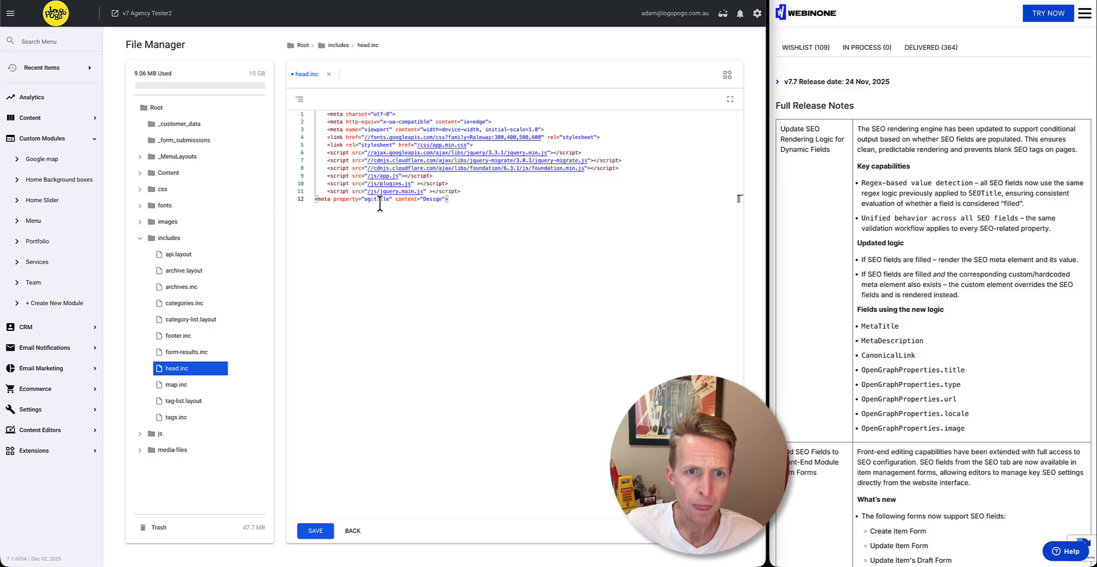
left_click(424, 199)
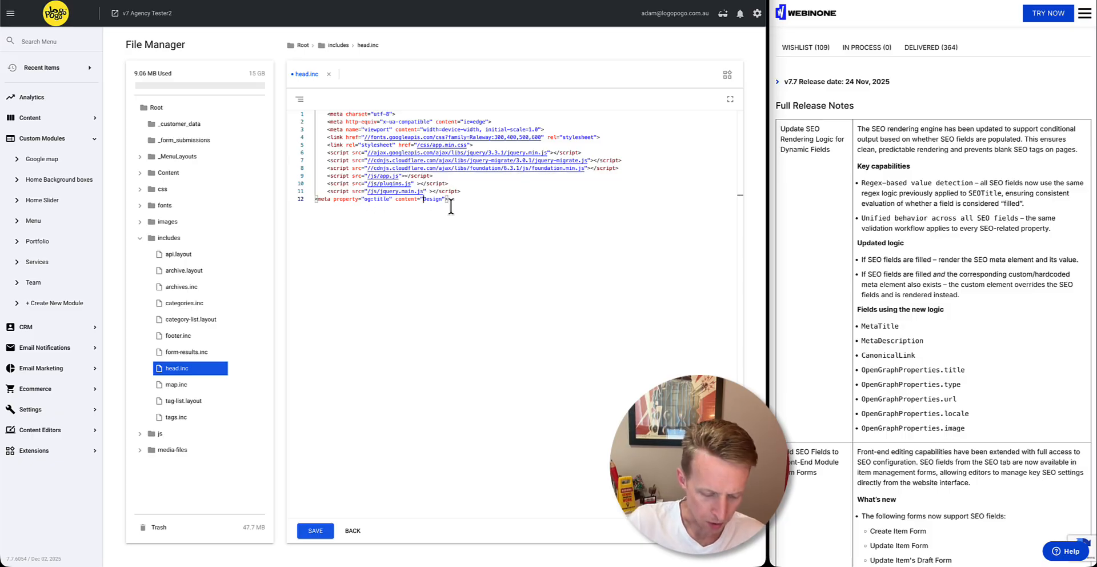
type("TEST")
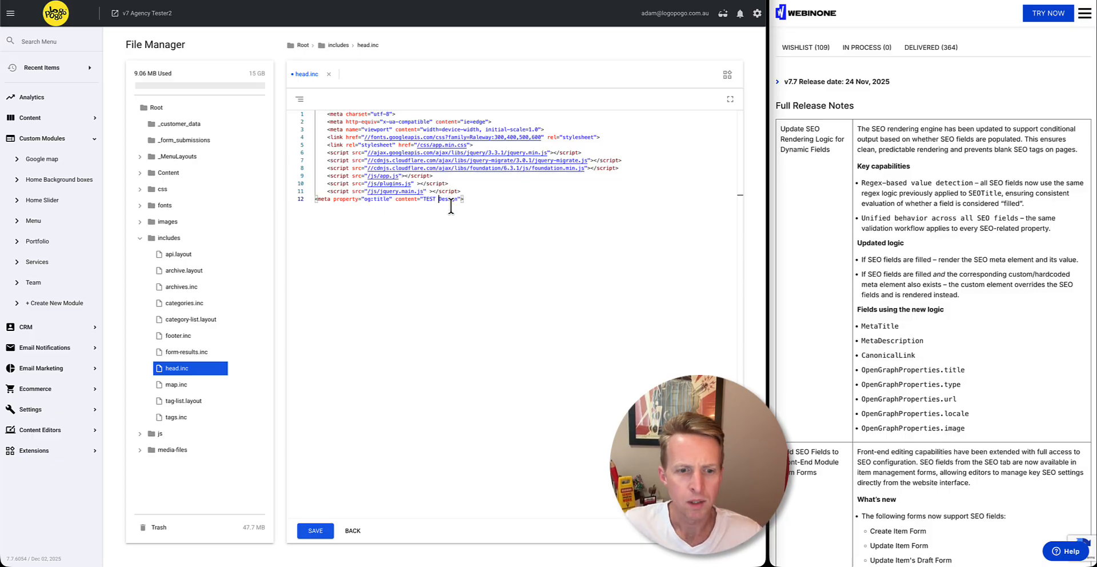
left_click(318, 531)
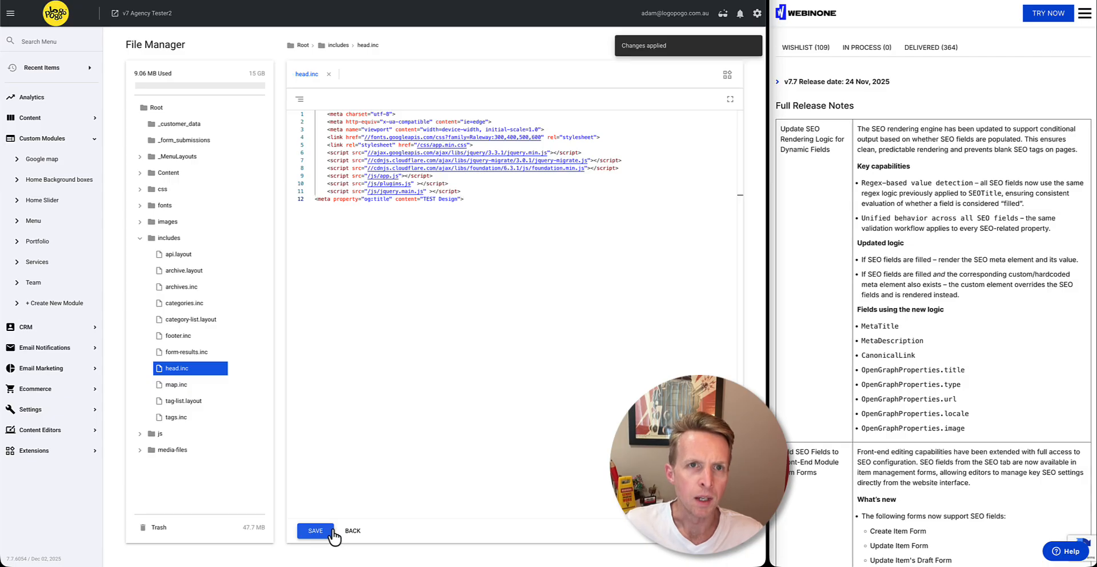
Reload the live page to check the og:title tag in its head, and compare it with the service item's SEO fields
key("ctrl+Tab")
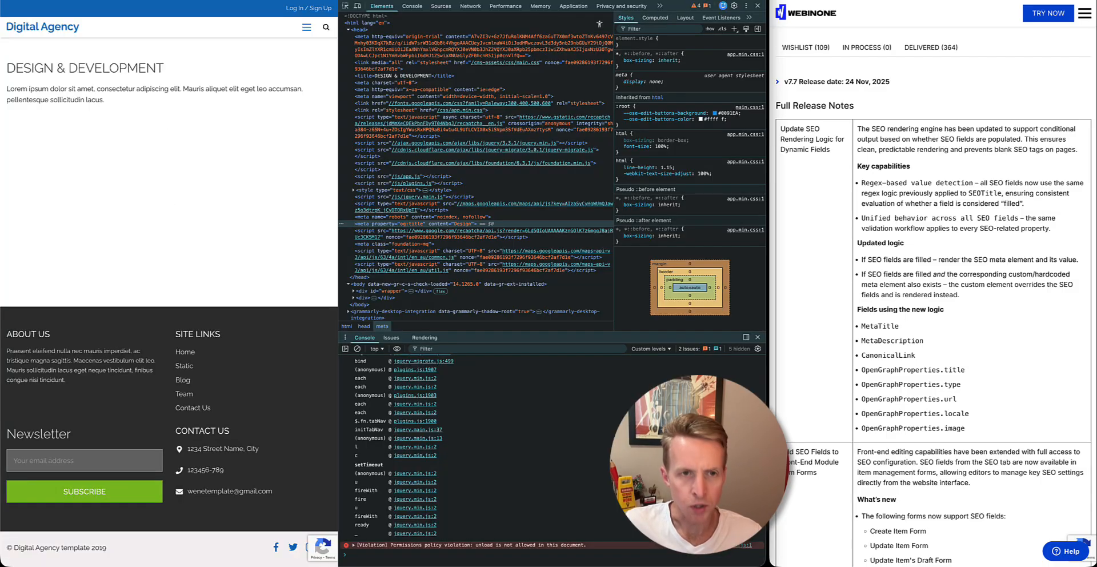
key("F5")
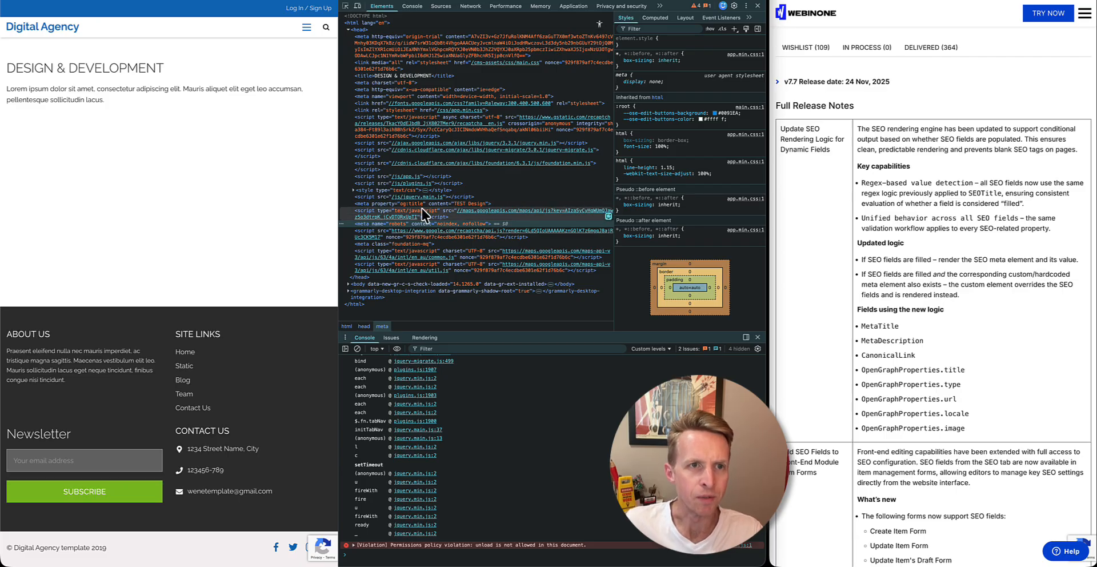
left_click(262, 0)
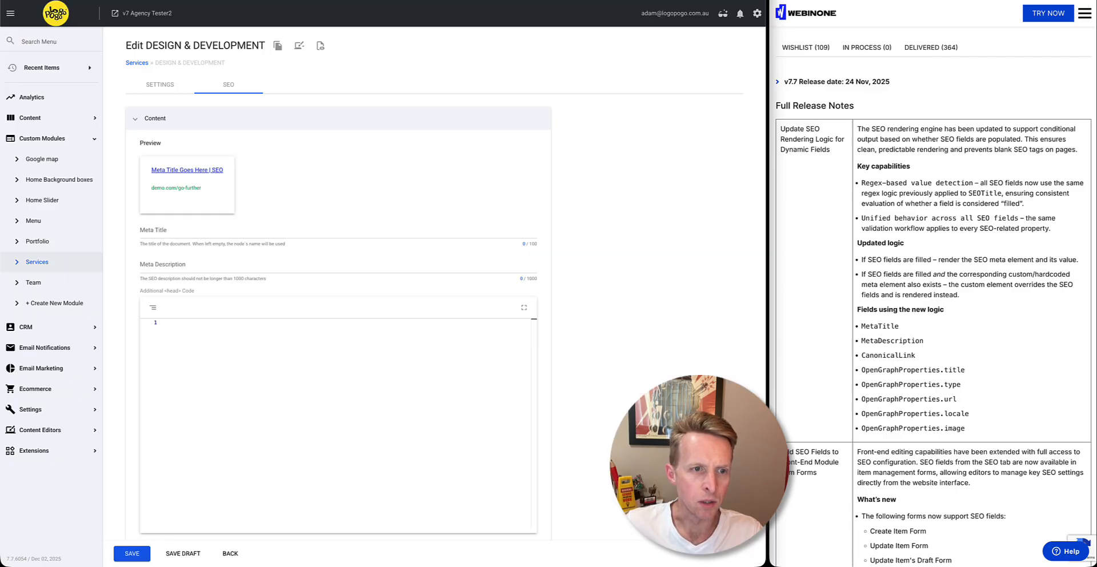
scroll(232, 282, "down", 6)
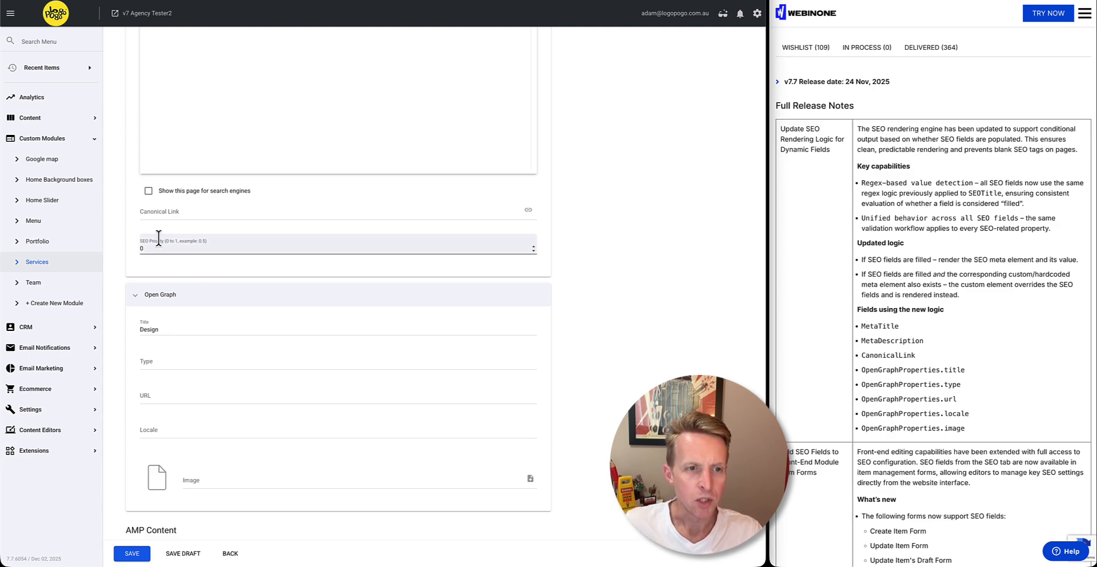
scroll(123, 326, "up", 4)
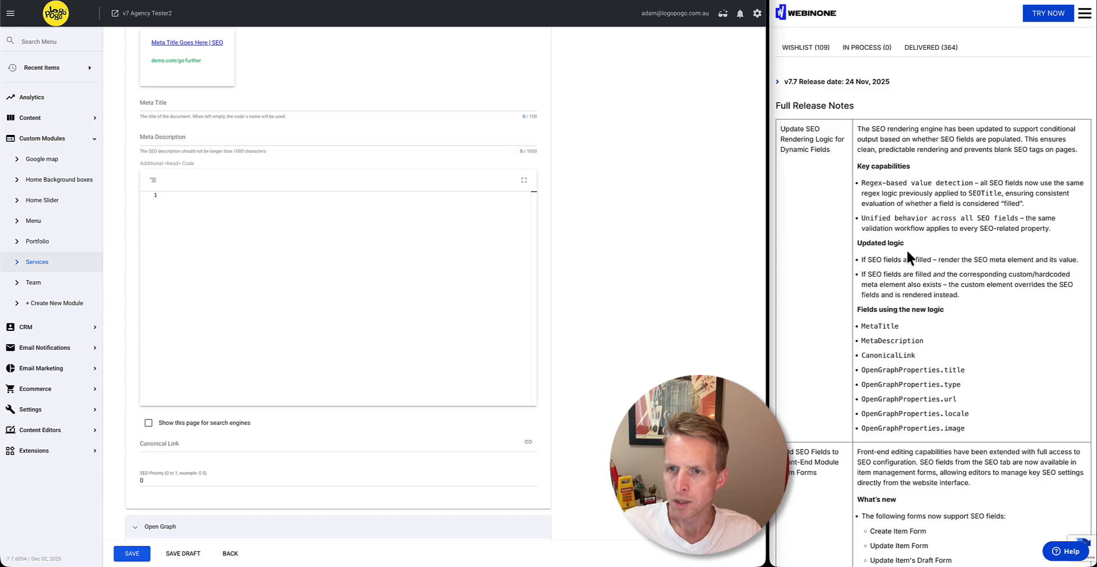
Review the release notes on SEO rendering logic and compare the listed fields with those in the service item's SEO settings
left_click_drag(865, 184, 886, 184)
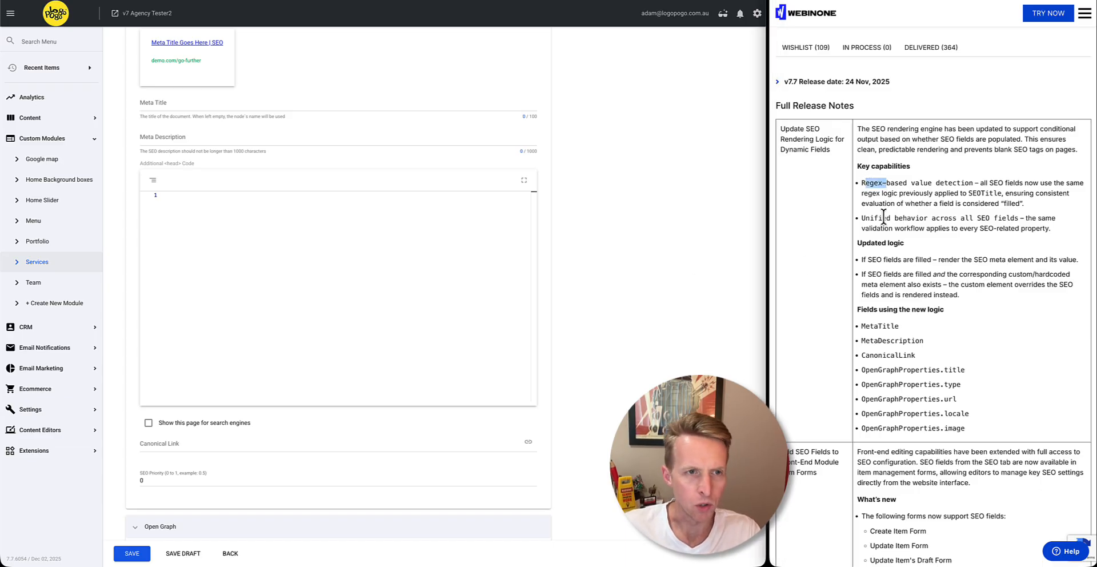
scroll(331, 188, "up", 2)
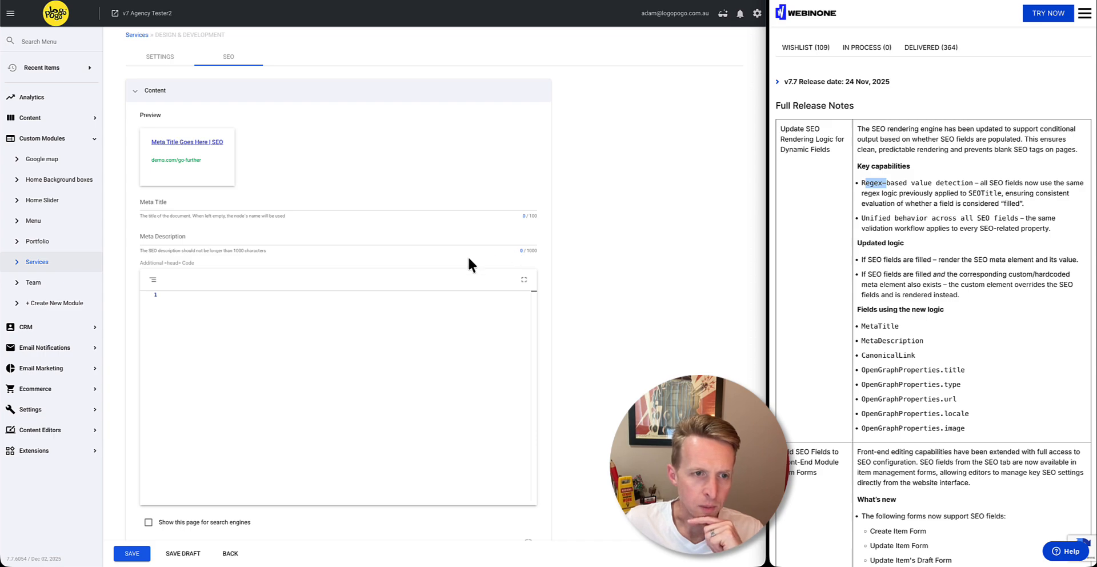
scroll(128, 384, "down", 5)
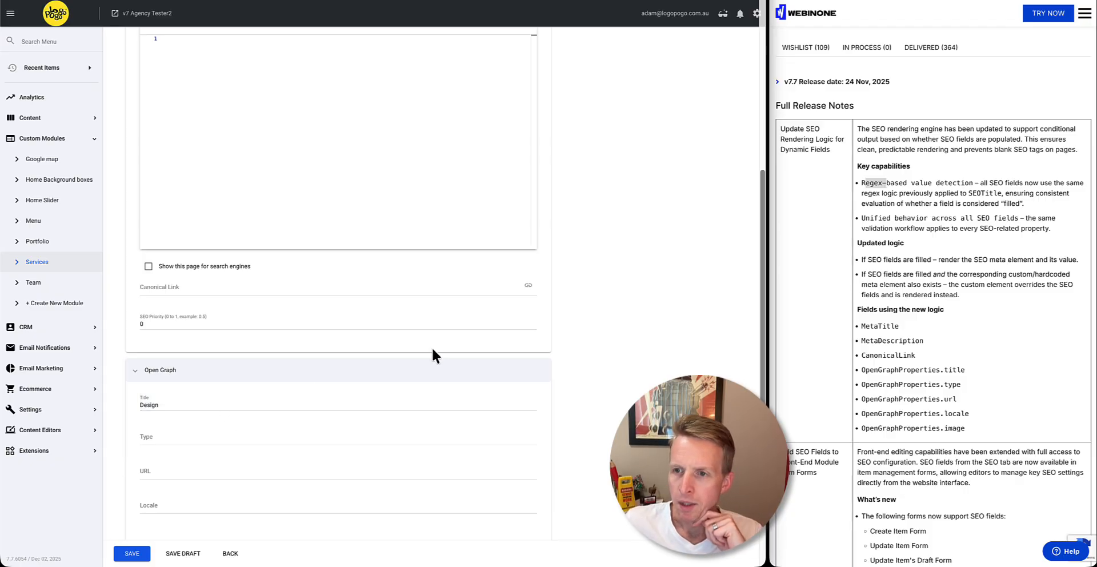
left_click(902, 197)
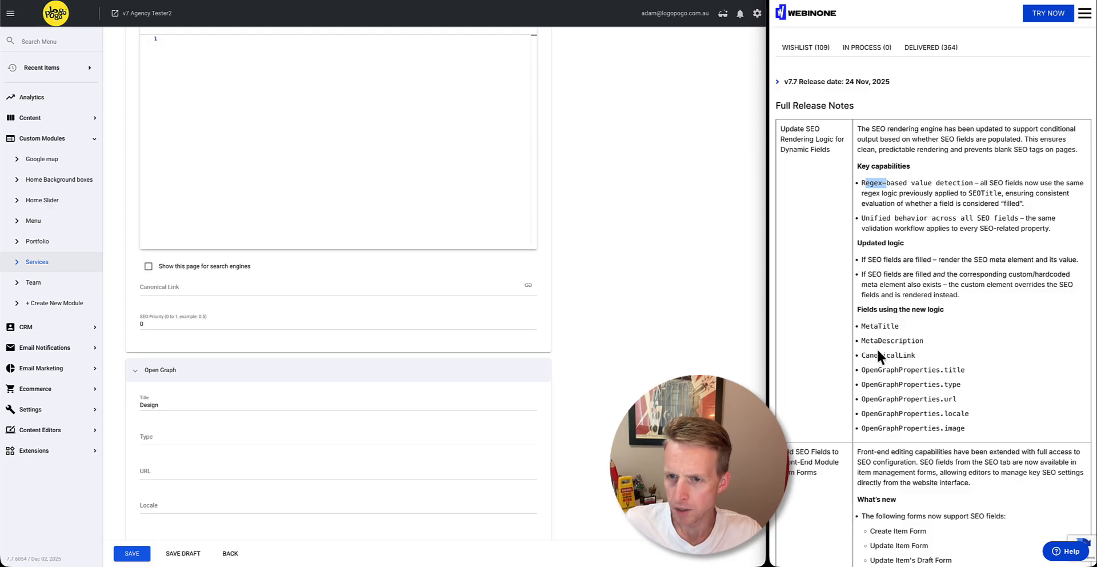
left_click_drag(862, 325, 937, 417)
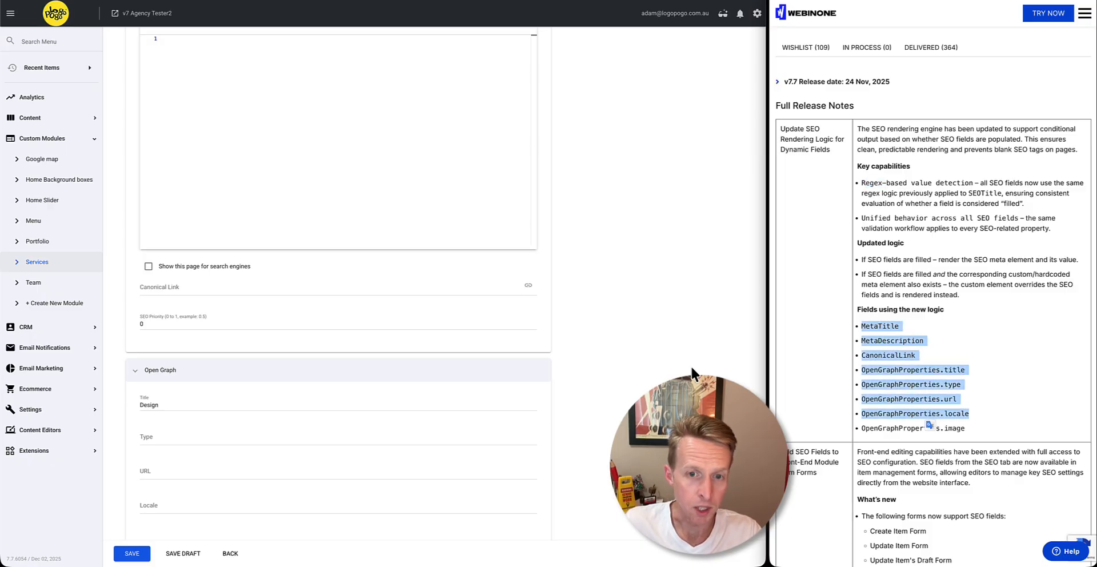
left_click(558, 325)
scroll(514, 250, "down", 2)
scroll(526, 314, "up", 8)
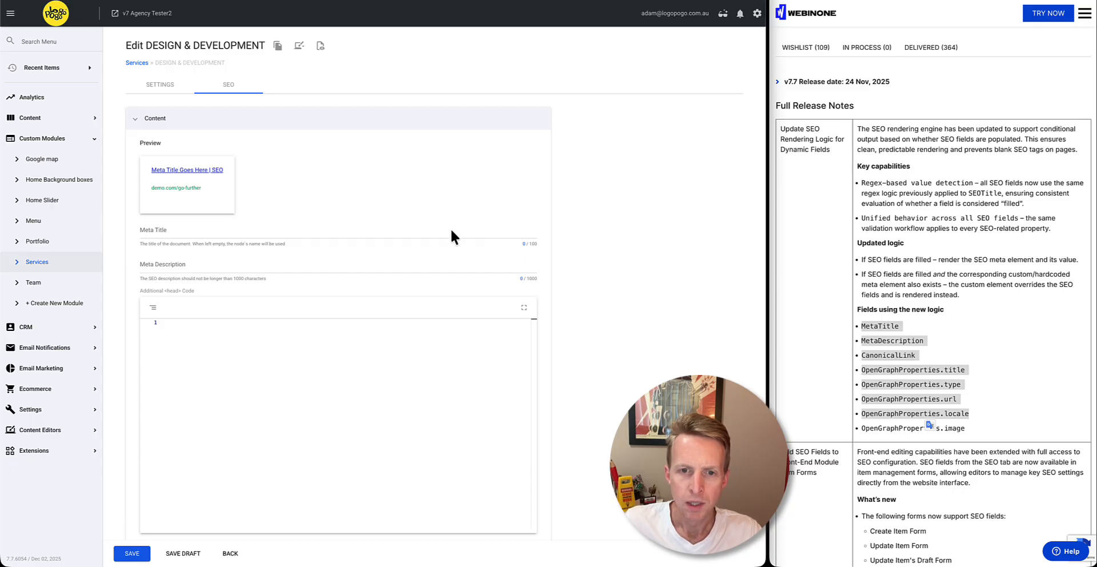
scroll(564, 331, "down", 7)
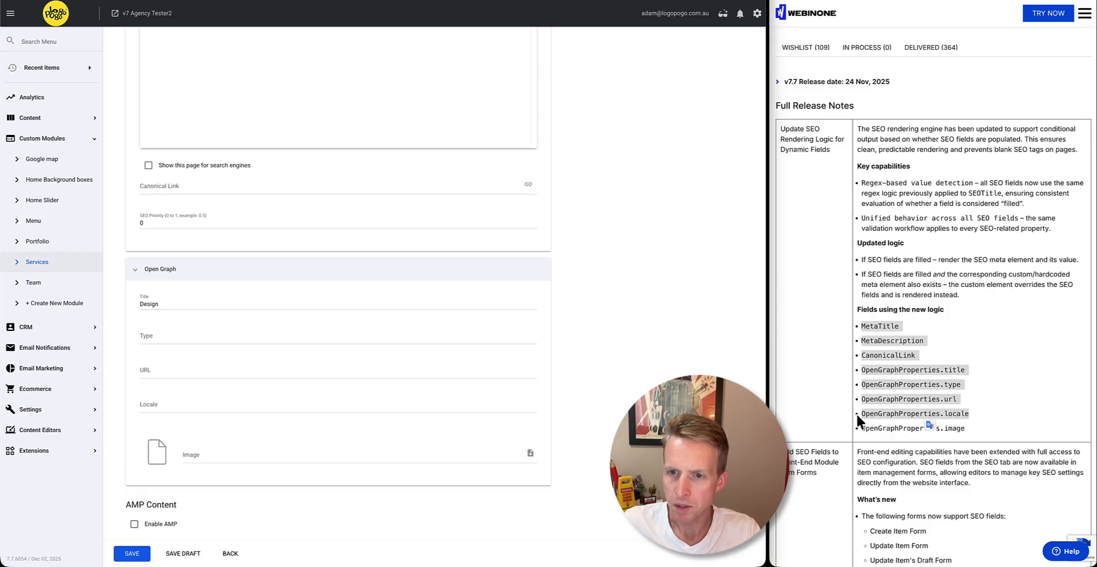
Read the release notes on adding SEO fields to front-end module item forms
scroll(854, 409, "down", 3)
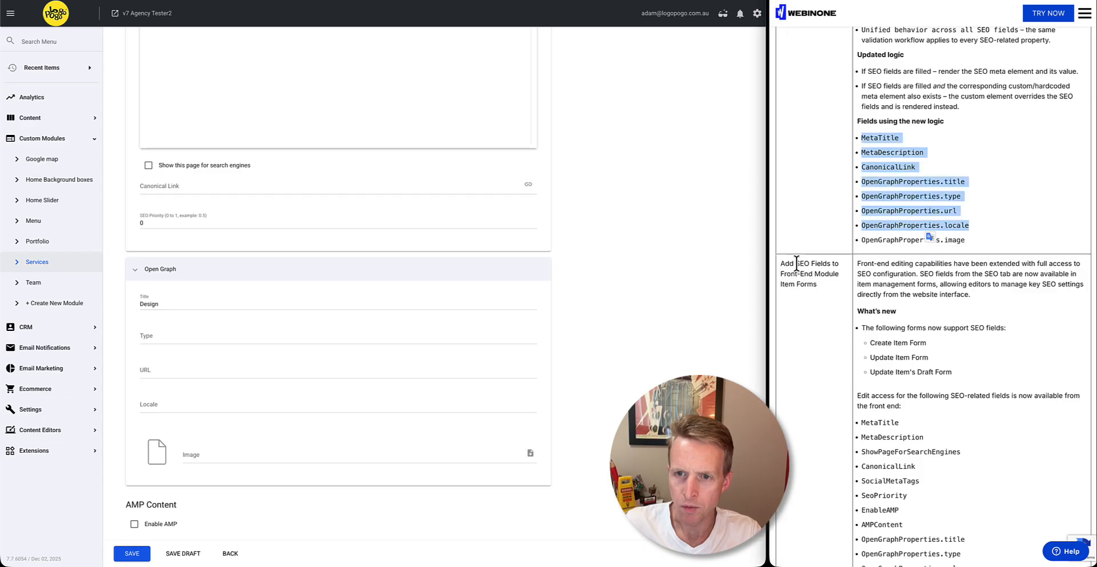
left_click_drag(796, 263, 845, 266)
scroll(846, 266, "down", 2)
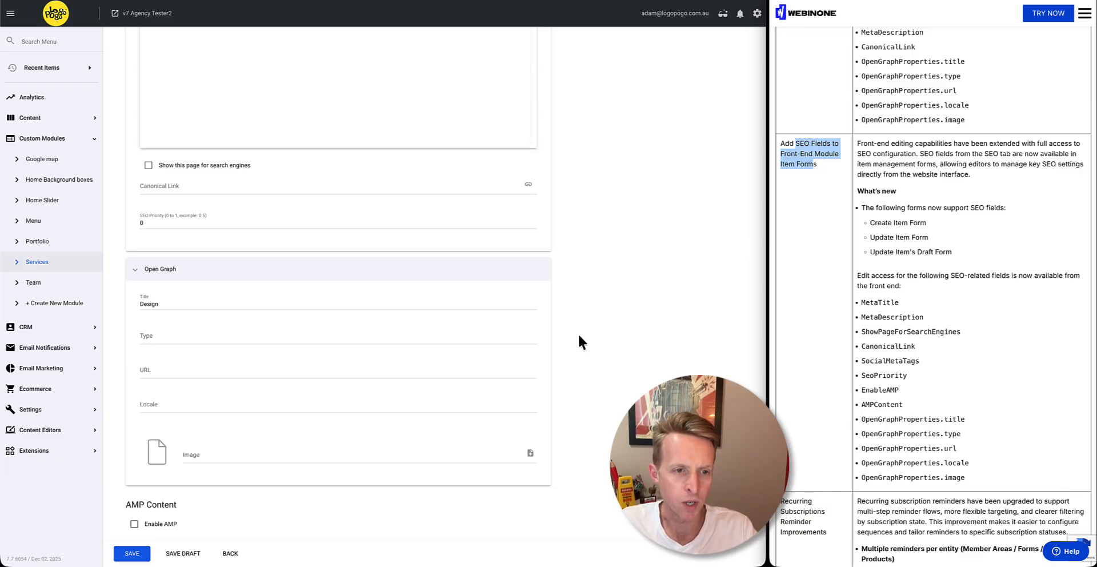
Switch the service item's Content editor to Code View
scroll(578, 332, "up", 20)
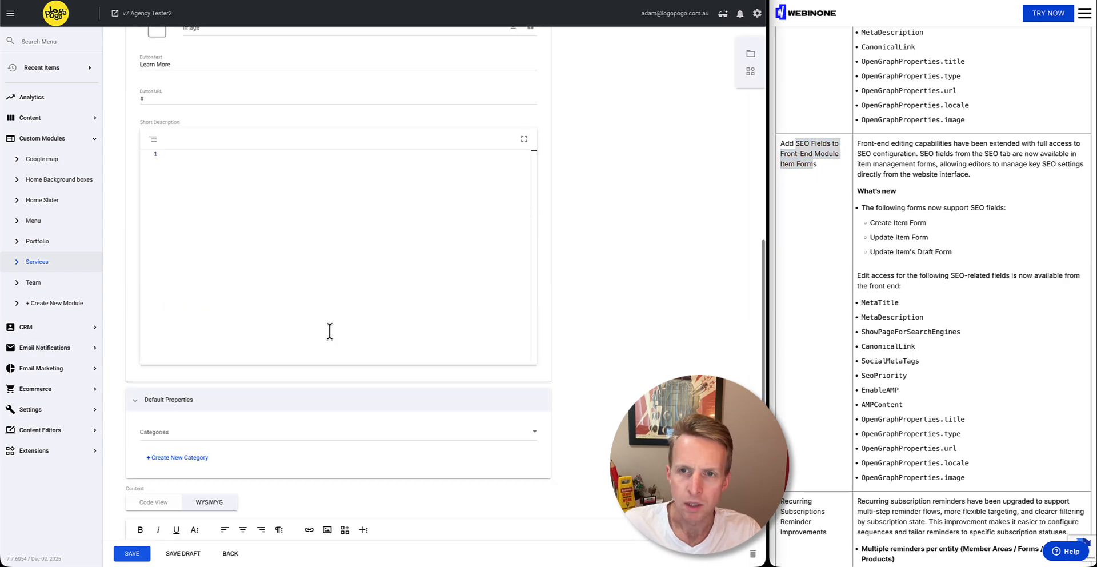
scroll(419, 322, "down", 2)
scroll(419, 322, "down", 8)
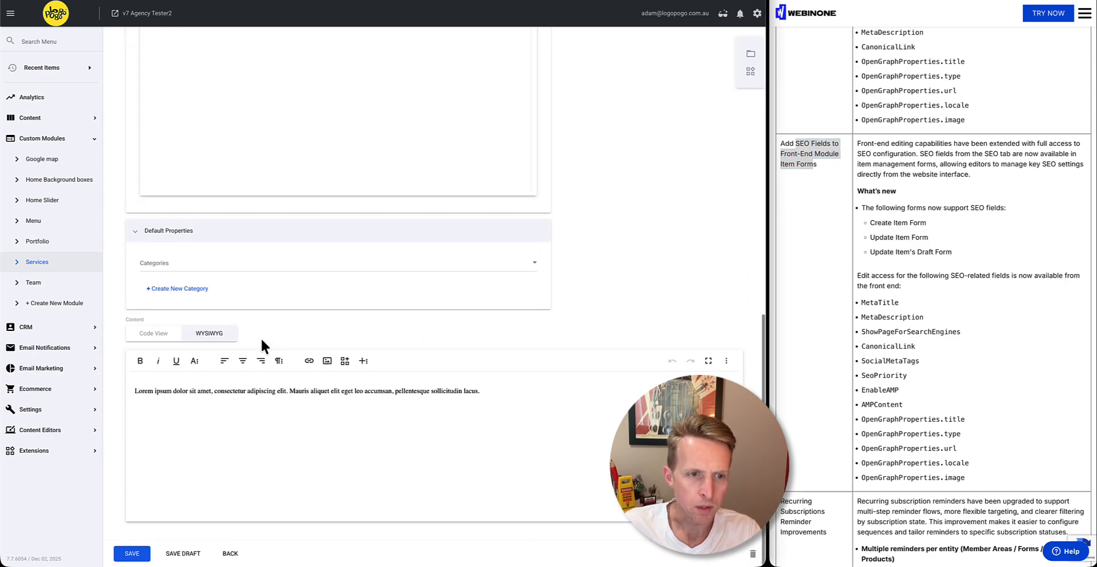
left_click(170, 337)
Copy the Update Item Form component code for the Services module and paste it into the item's content below the existing paragraph
left_click(749, 73)
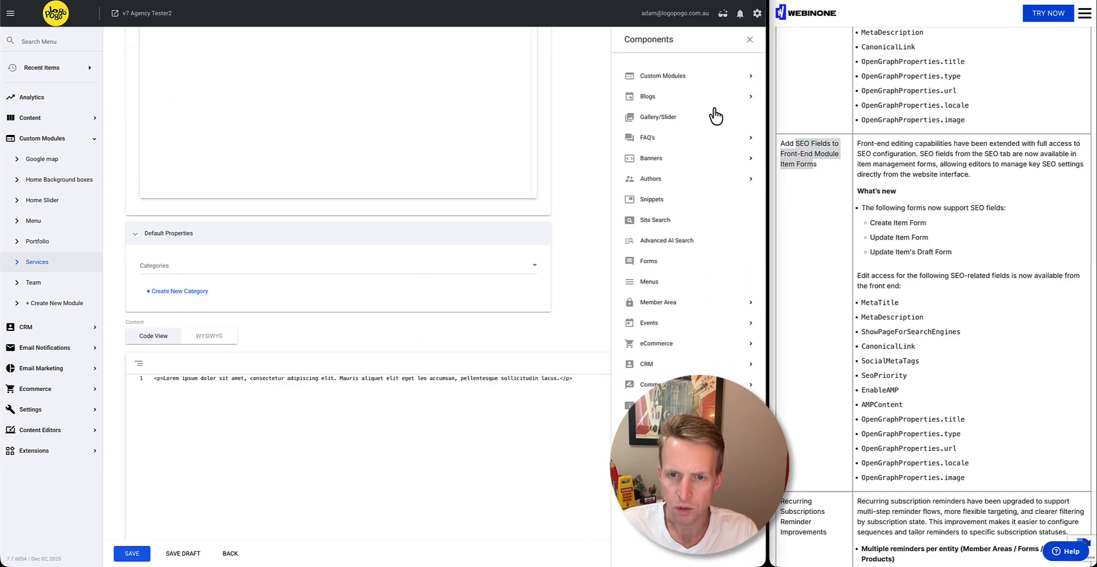
left_click(673, 80)
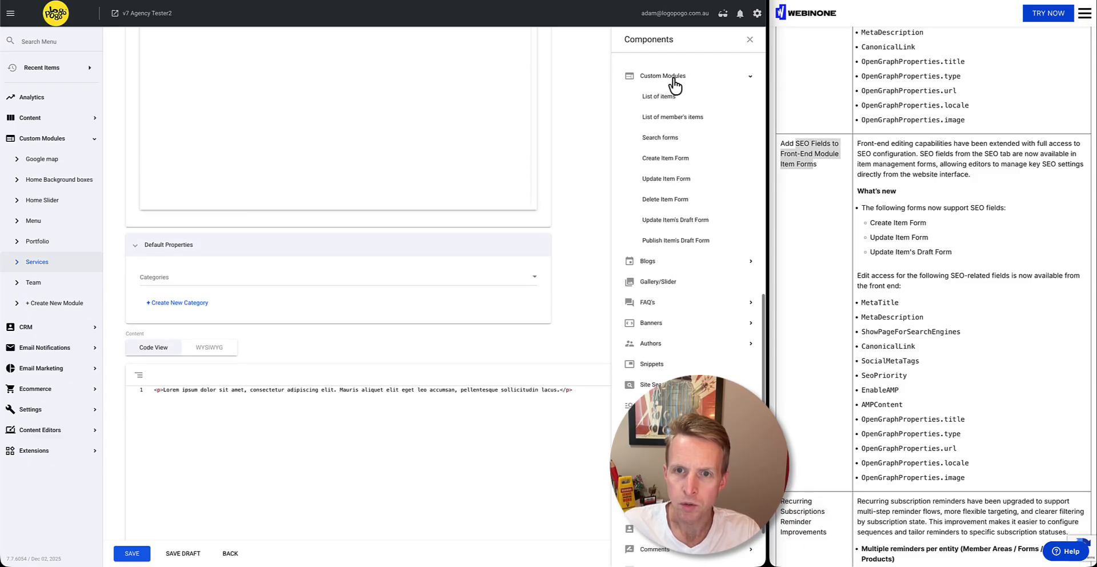
left_click(662, 182)
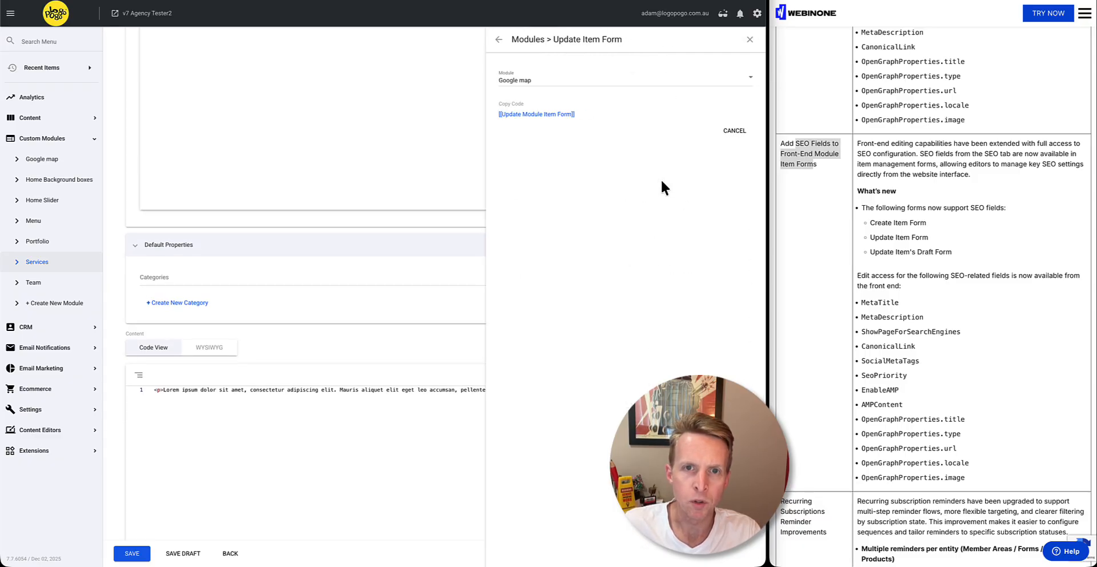
left_click(527, 85)
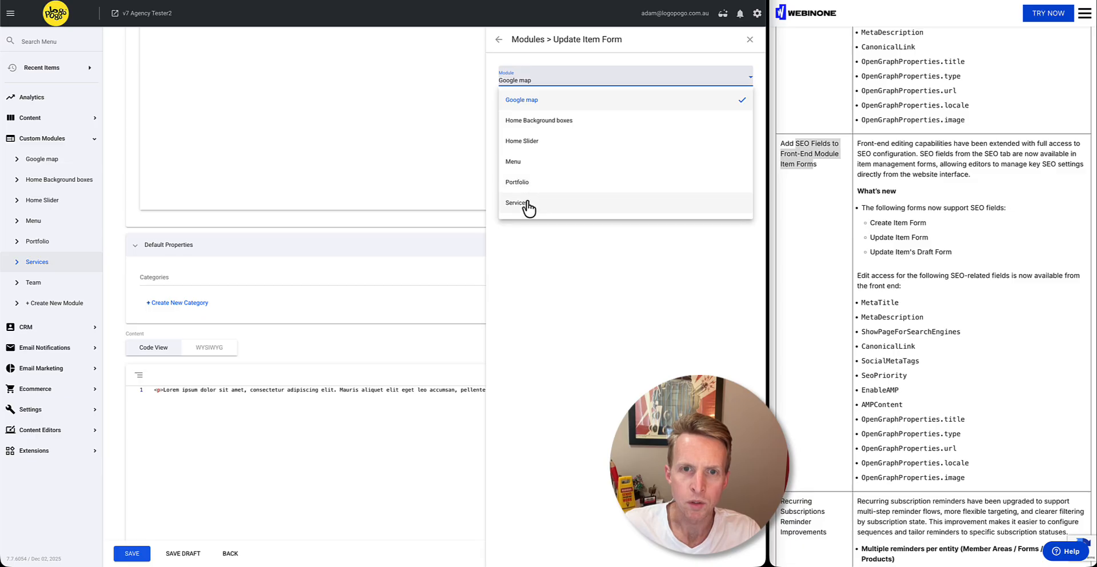
left_click(527, 204)
left_click(534, 115)
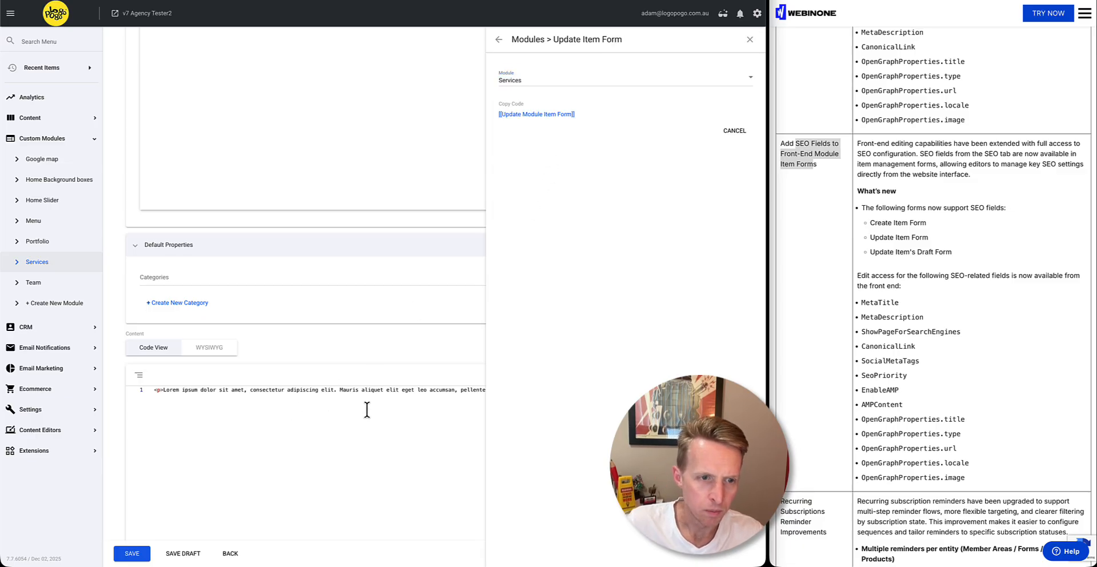
key("ctrl+v")
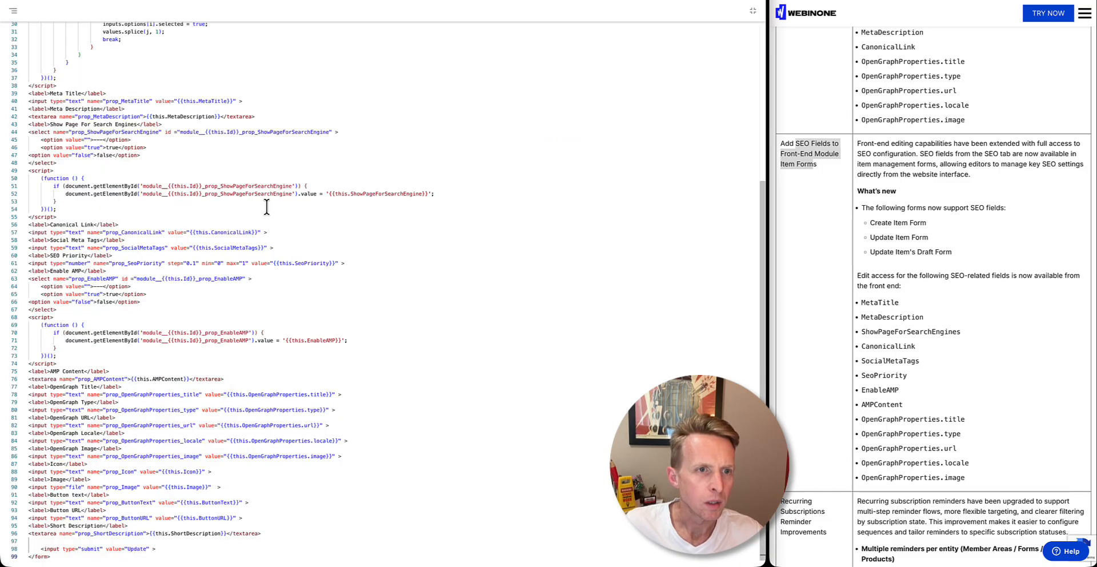
Examine the pasted update form code for its SEO fields, from meta title and canonical link to AMP content and OpenGraph properties
scroll(140, 136, "up", 10)
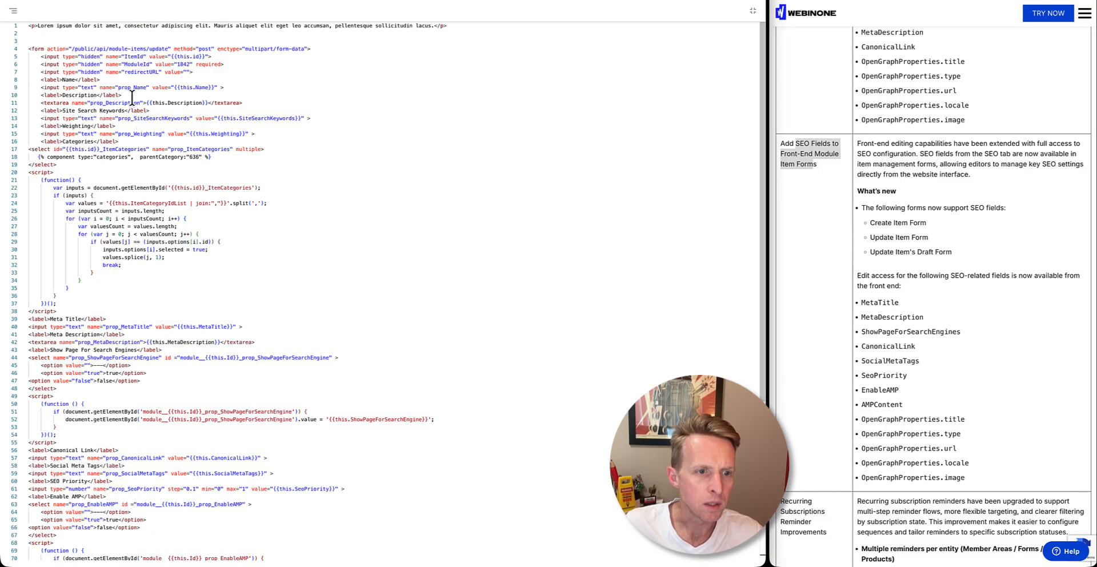
scroll(130, 174, "down", 5)
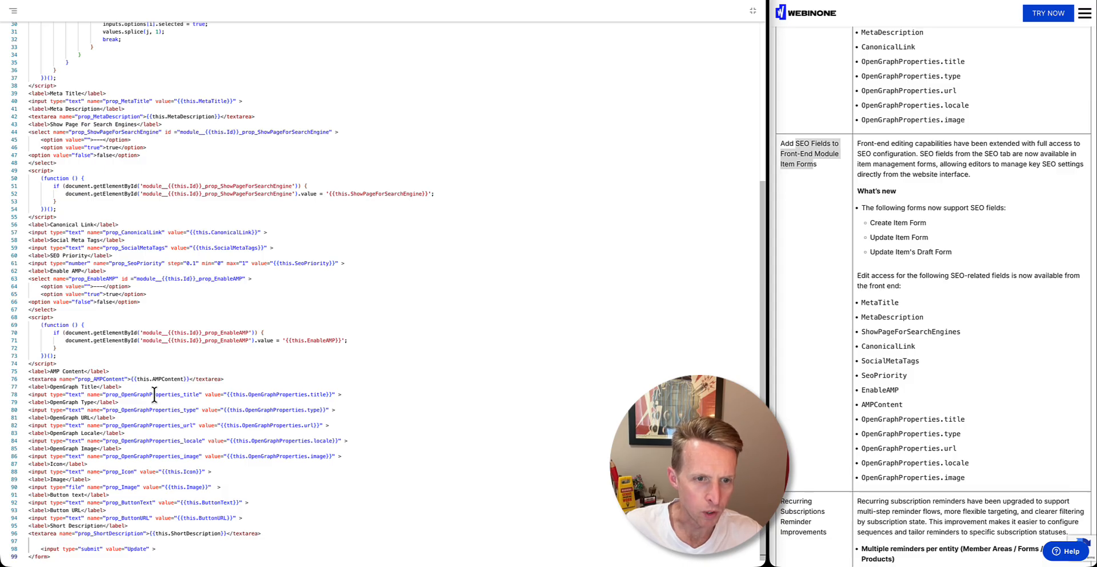
left_click_drag(156, 394, 211, 464)
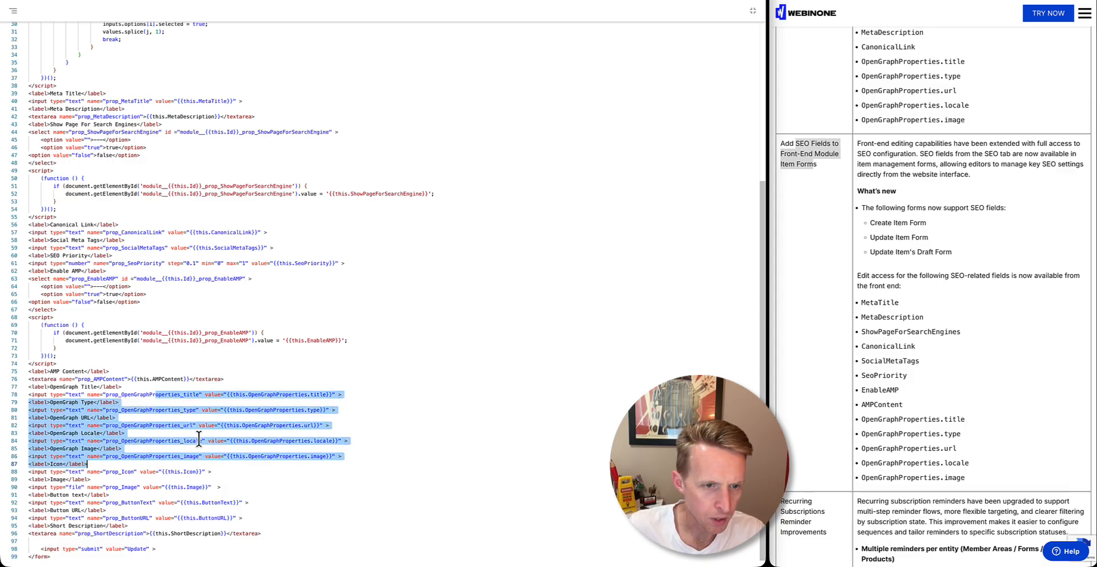
left_click_drag(130, 379, 183, 394)
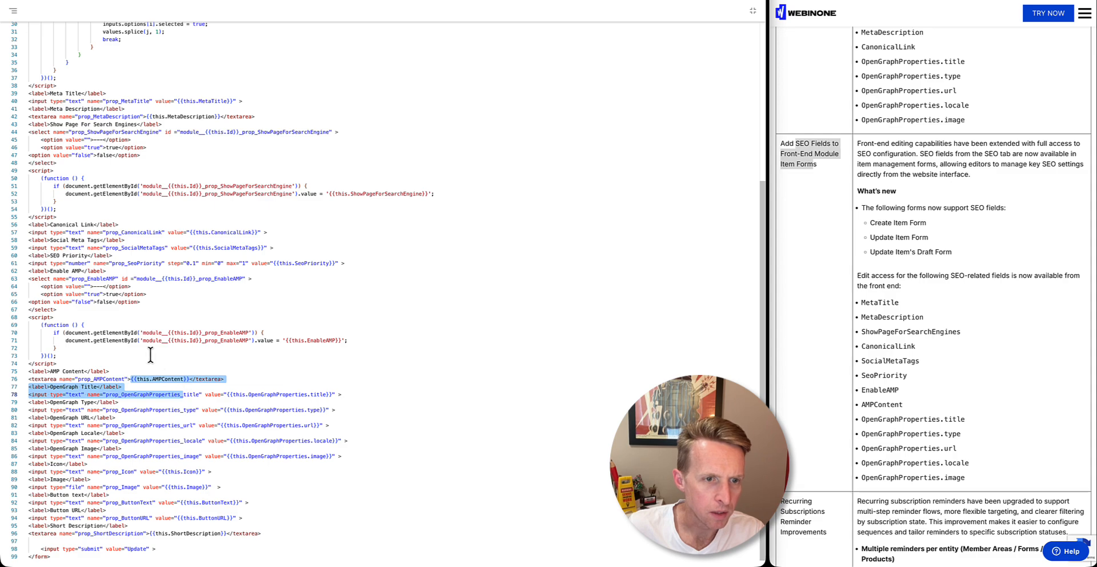
scroll(150, 356, "up", 4)
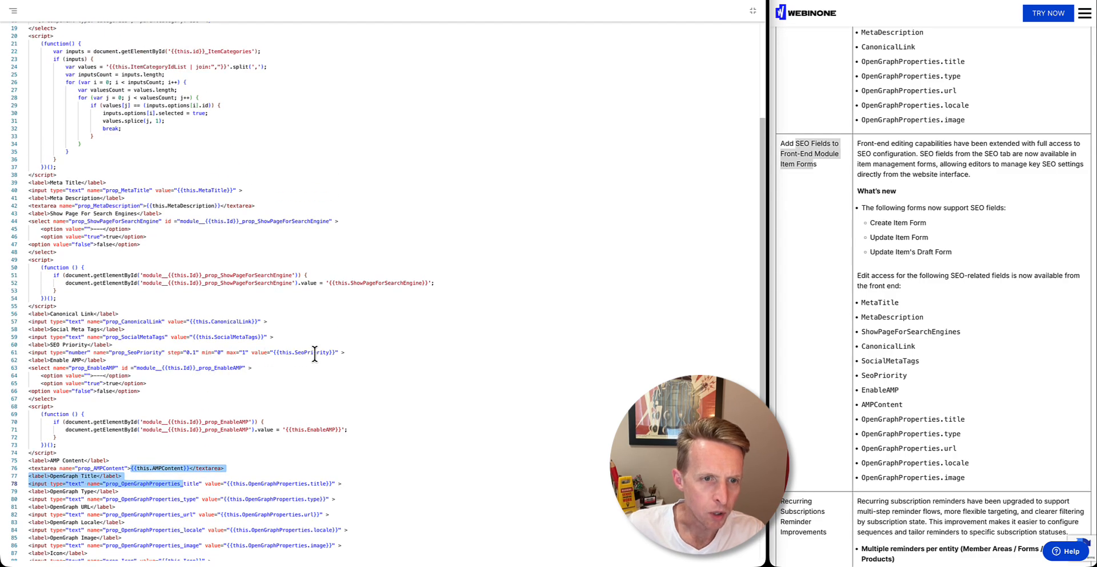
left_click_drag(314, 353, 202, 316)
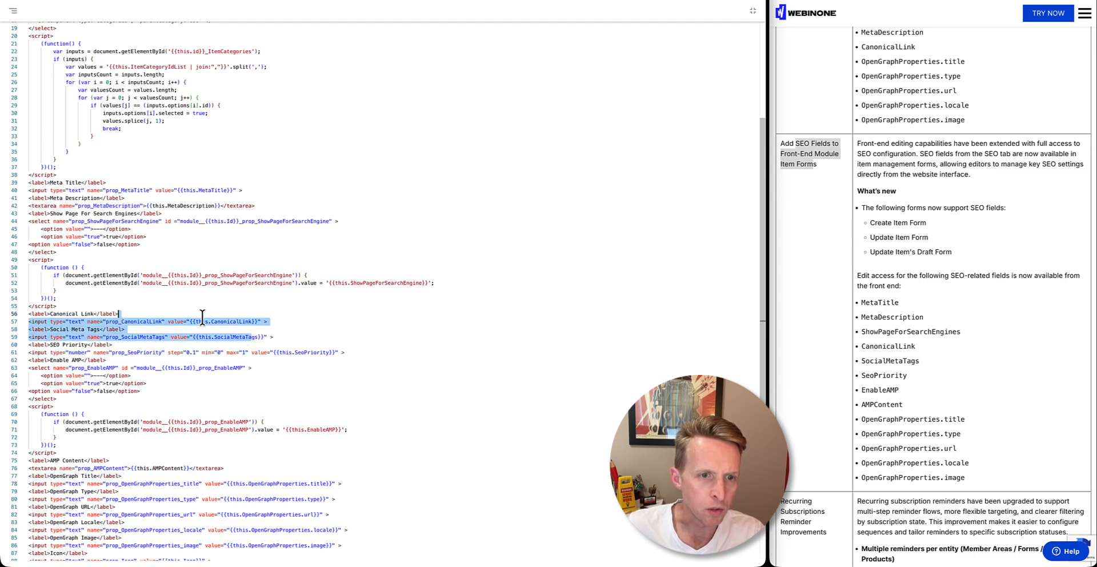
left_click(200, 314)
scroll(206, 346, "up", 6)
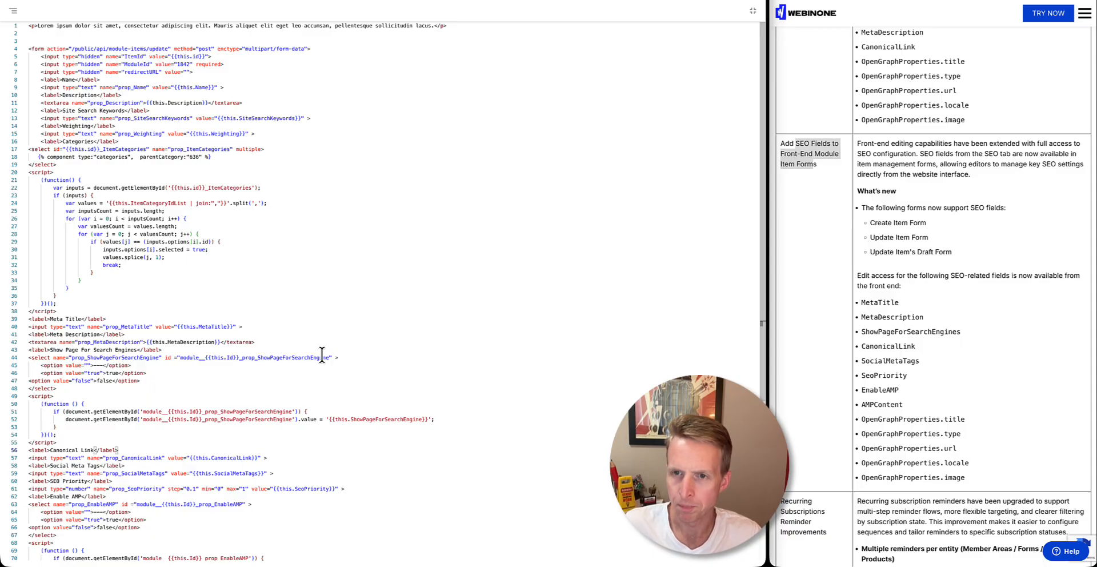
Find the release notes entry on Recurring Subscriptions Reminder Improvements and highlight its title
scroll(805, 261, "down", 6)
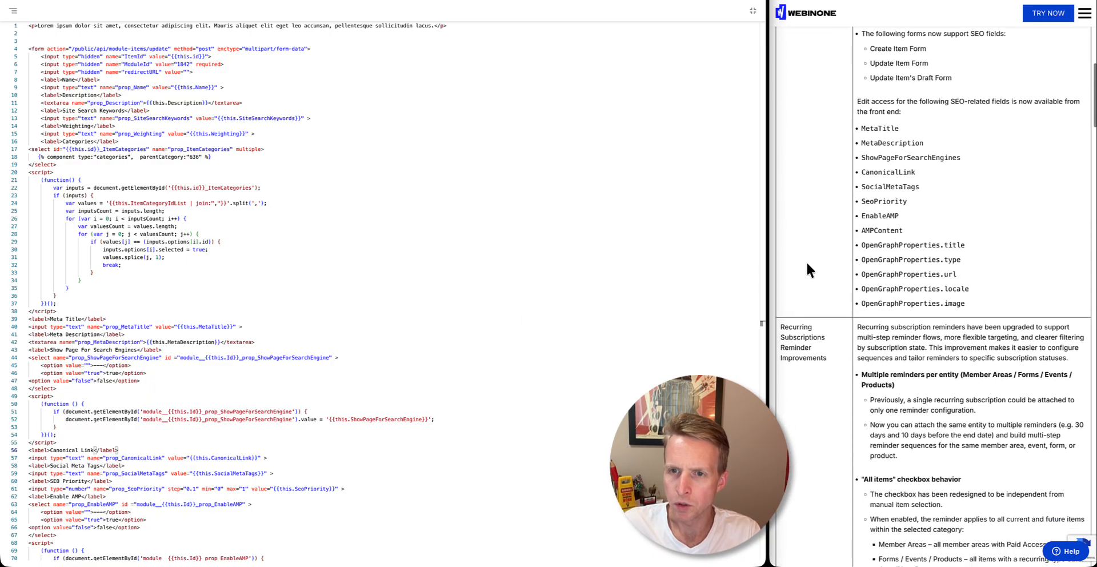
scroll(837, 172, "down", 2)
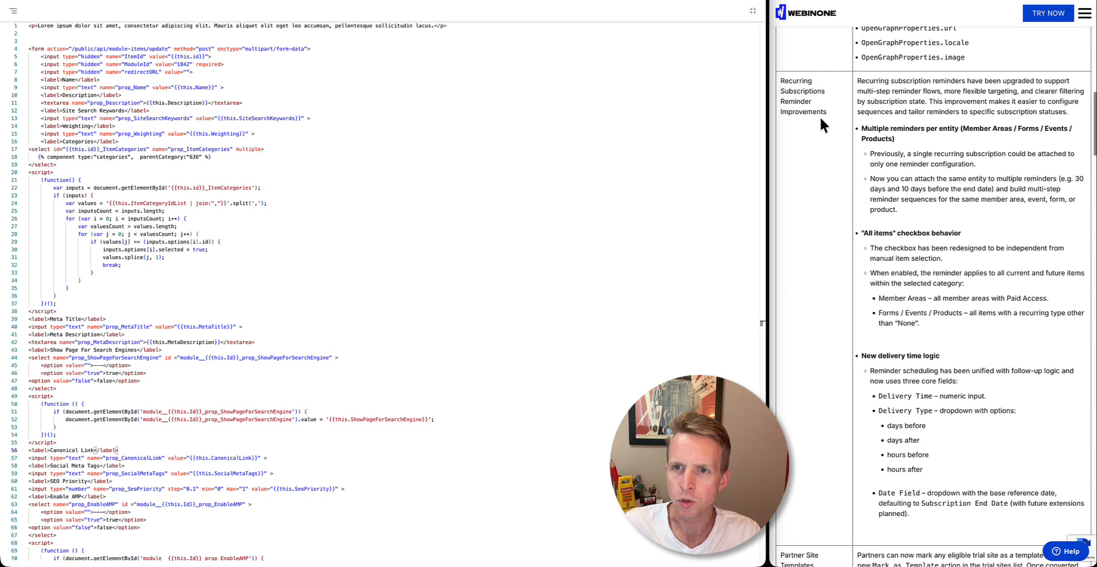
left_click_drag(780, 81, 826, 110)
Leave the service item without saving, open the Emails page of Email Notifications, and view the follow-up and reminder emails
left_click(720, 111)
key("Escape")
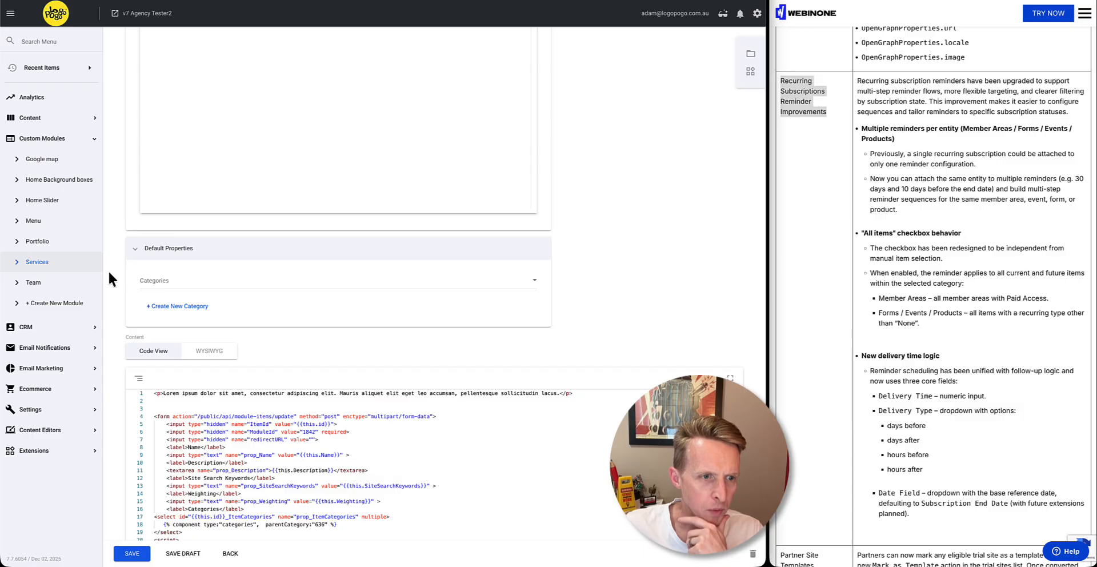
left_click(80, 348)
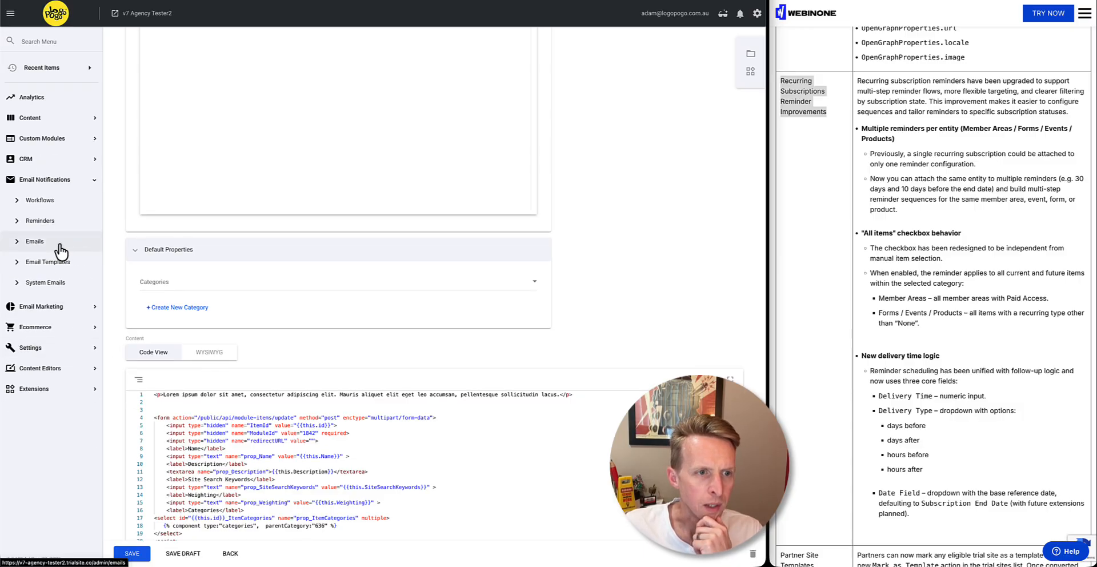
left_click(55, 244)
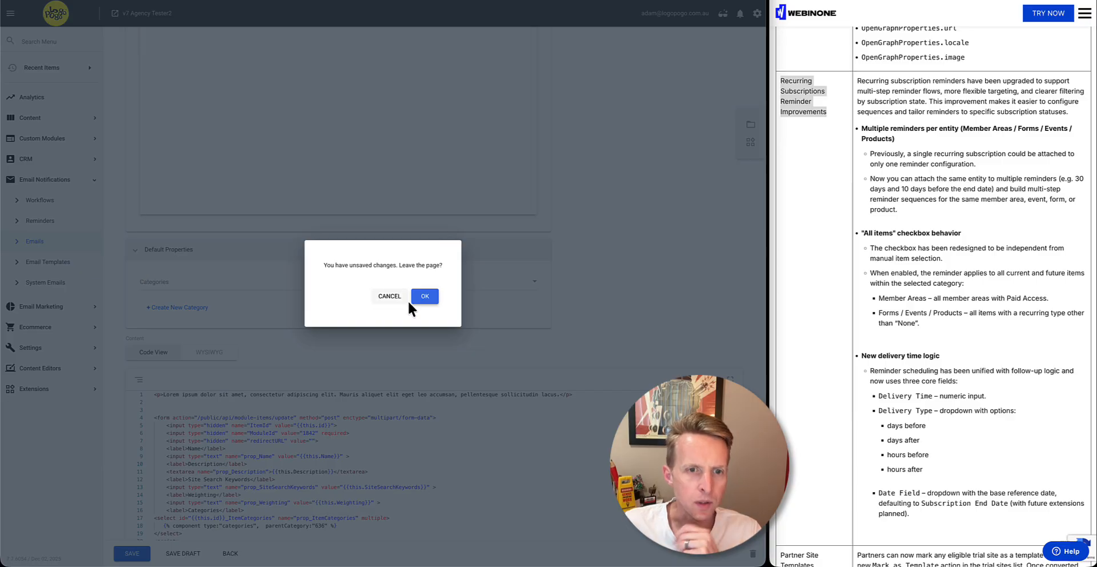
left_click(426, 297)
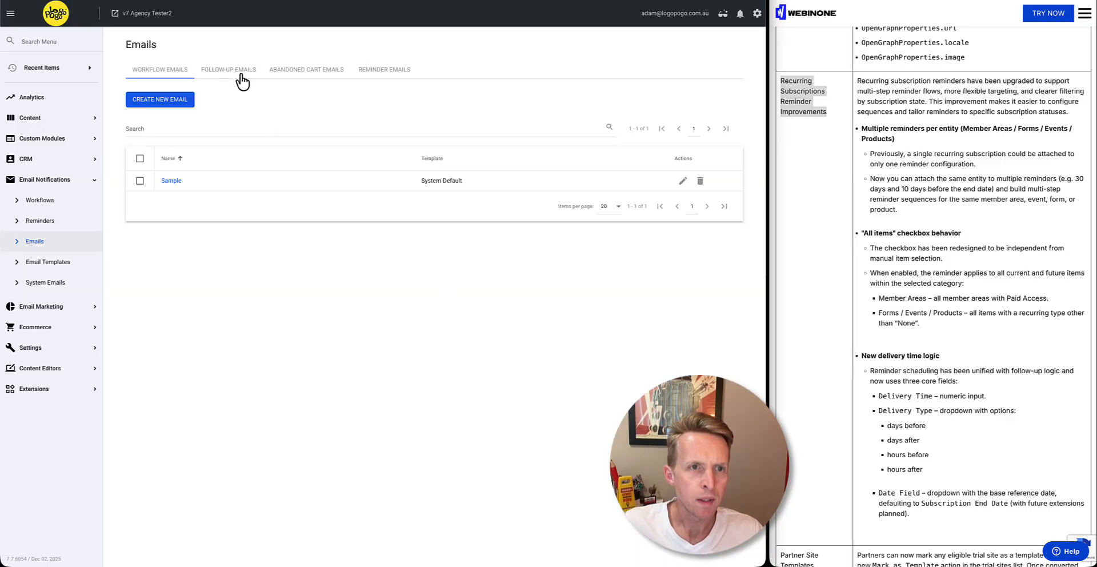
left_click(237, 77)
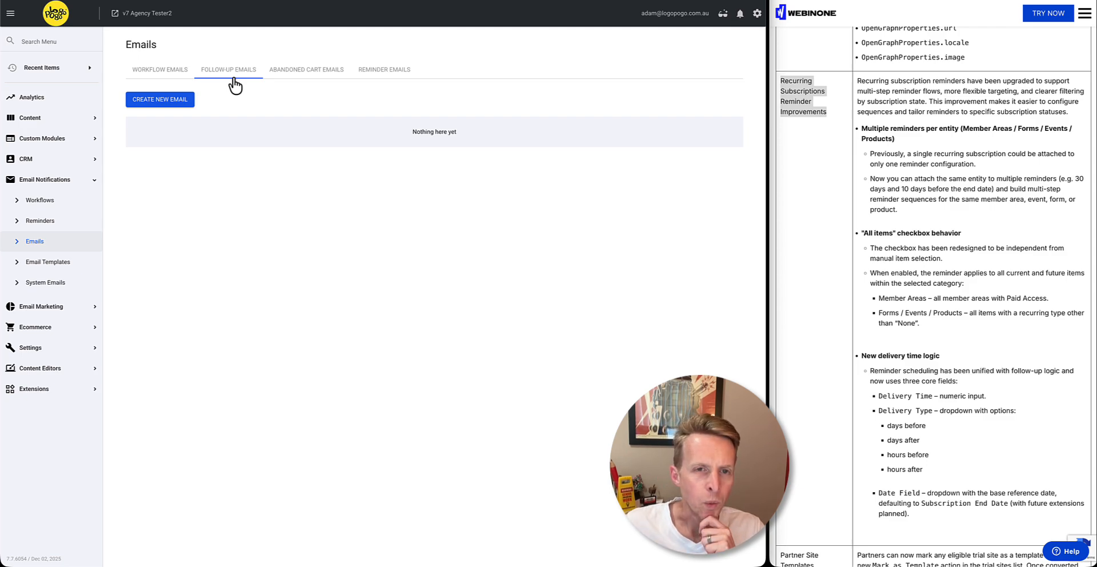
left_click(382, 79)
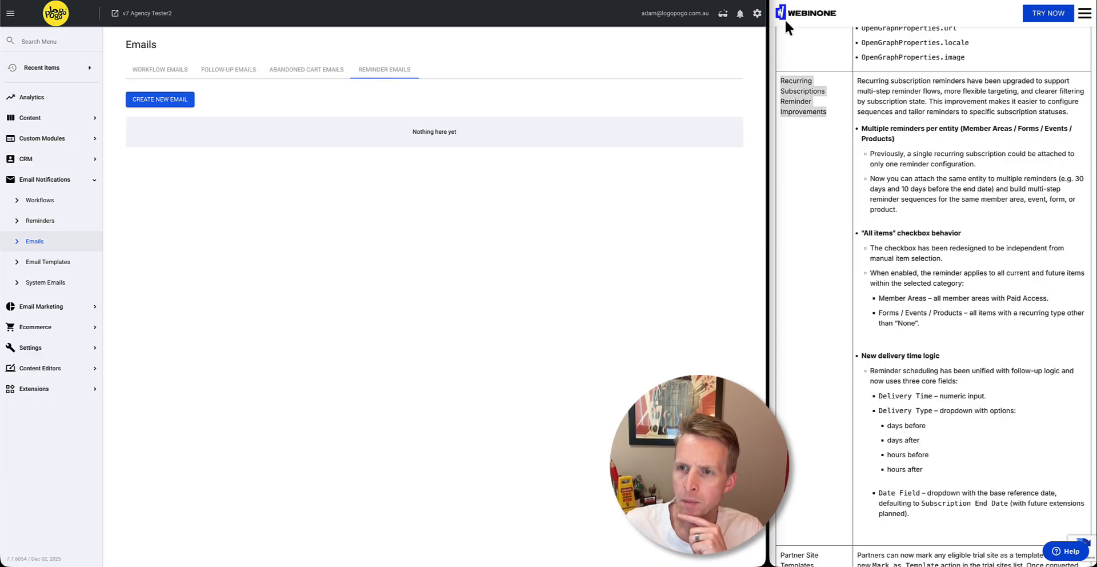
Read the release notes on multiple reminders per entity, highlighting Member Areas, Forms, Events and Products in turn
left_click_drag(959, 126, 1011, 130)
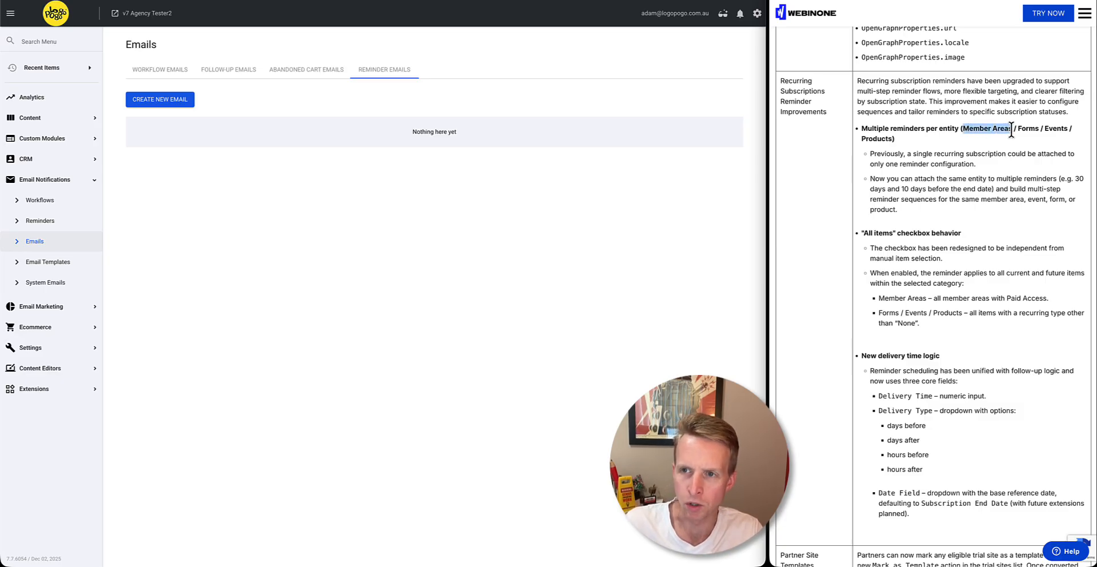
scroll(1025, 134, "up", 1)
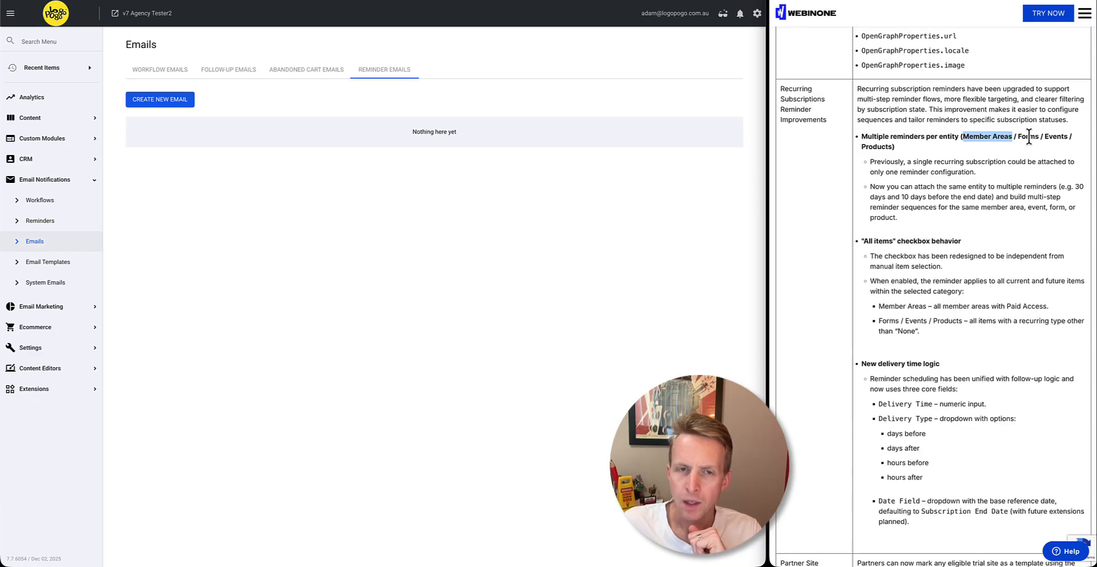
double_click(1028, 136)
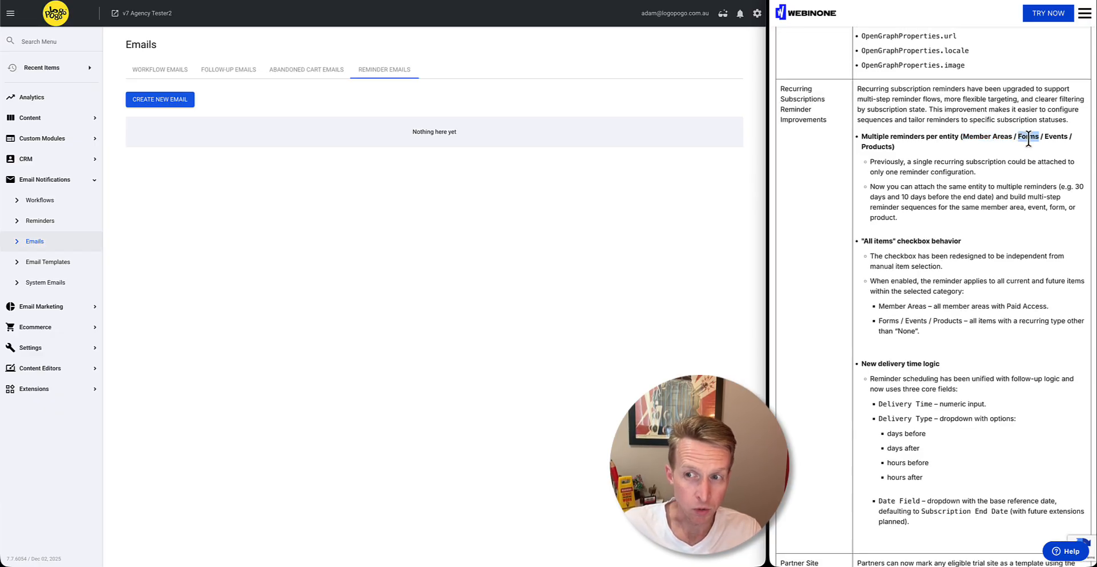
double_click(1055, 136)
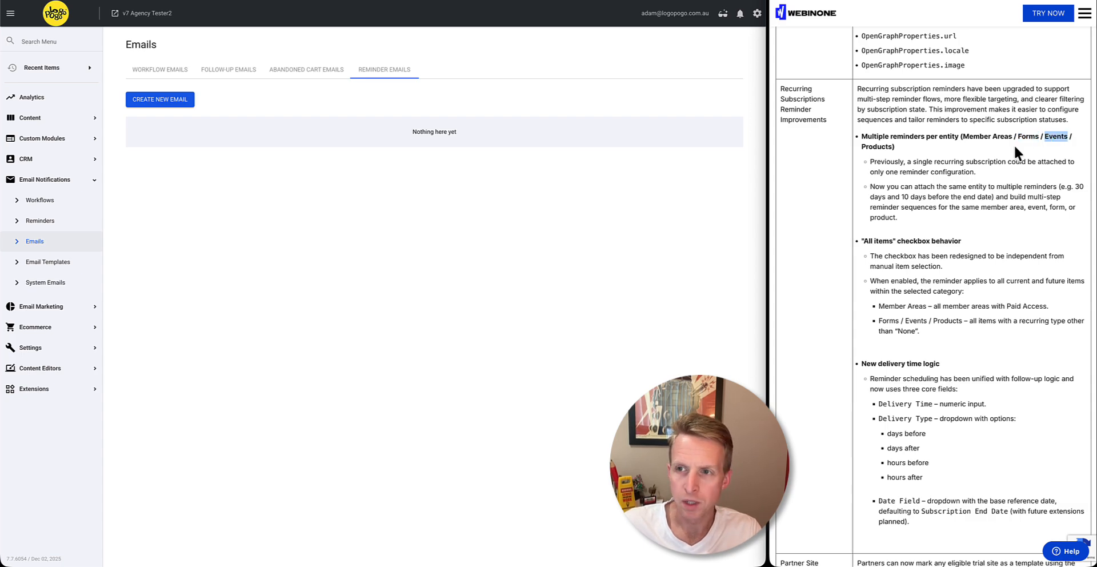
double_click(878, 147)
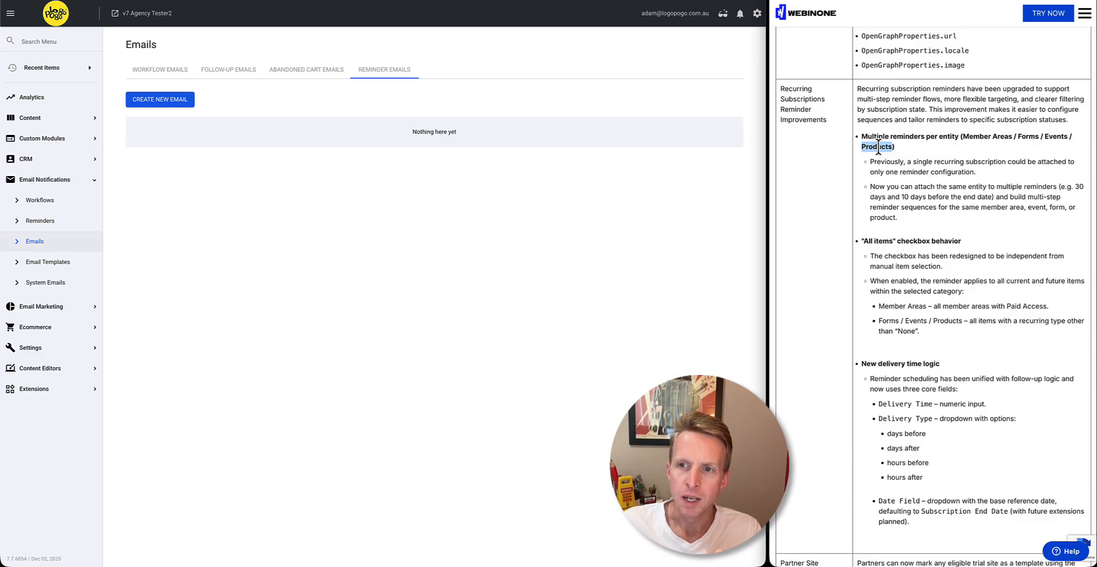
left_click_drag(878, 147, 888, 149)
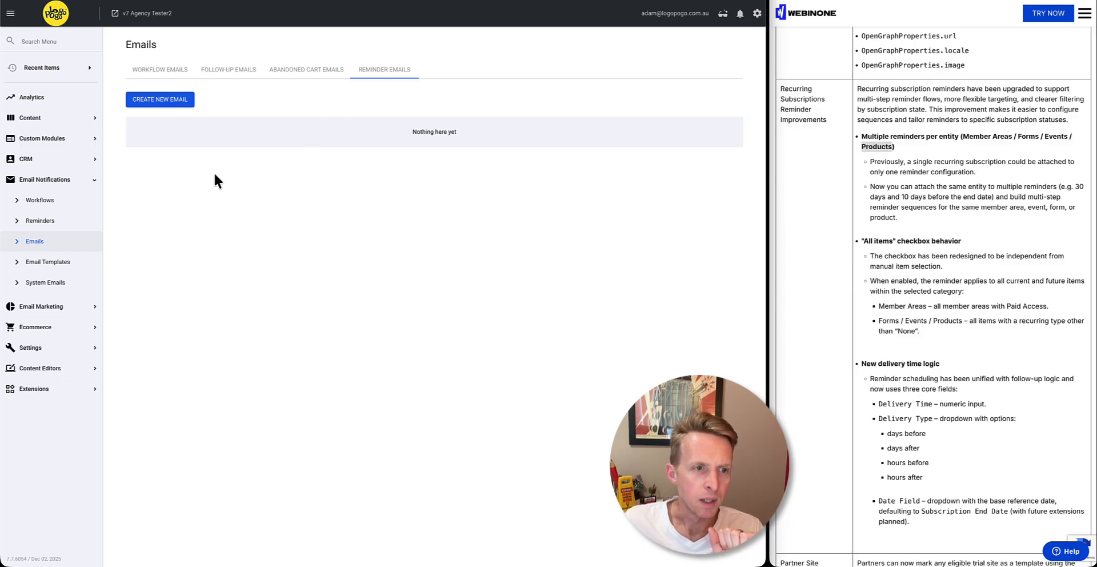
Start a new reminder in Email Notifications and name it "Test"
left_click(43, 224)
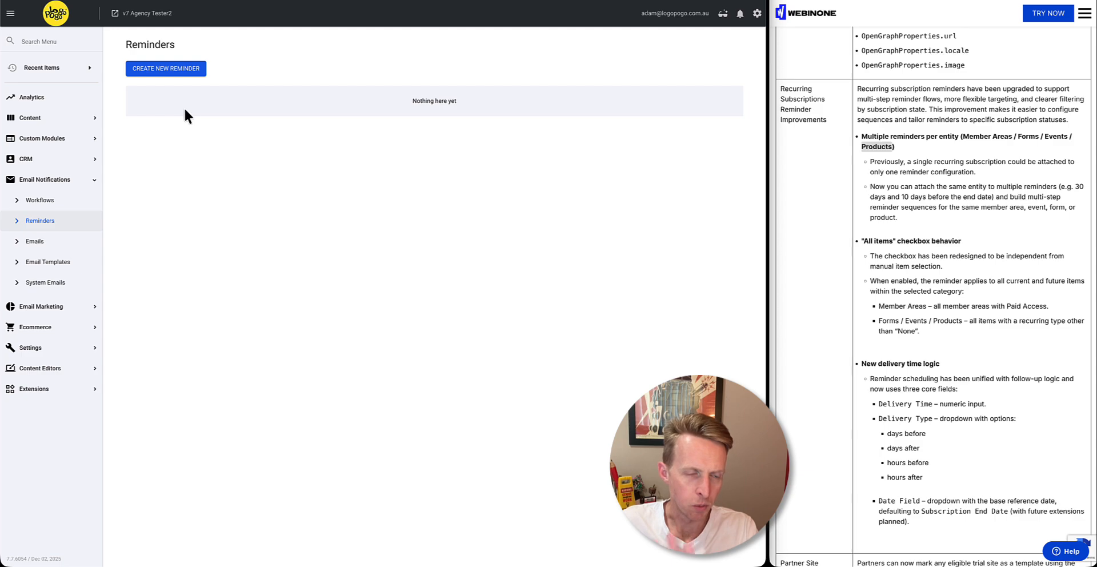
left_click(168, 71)
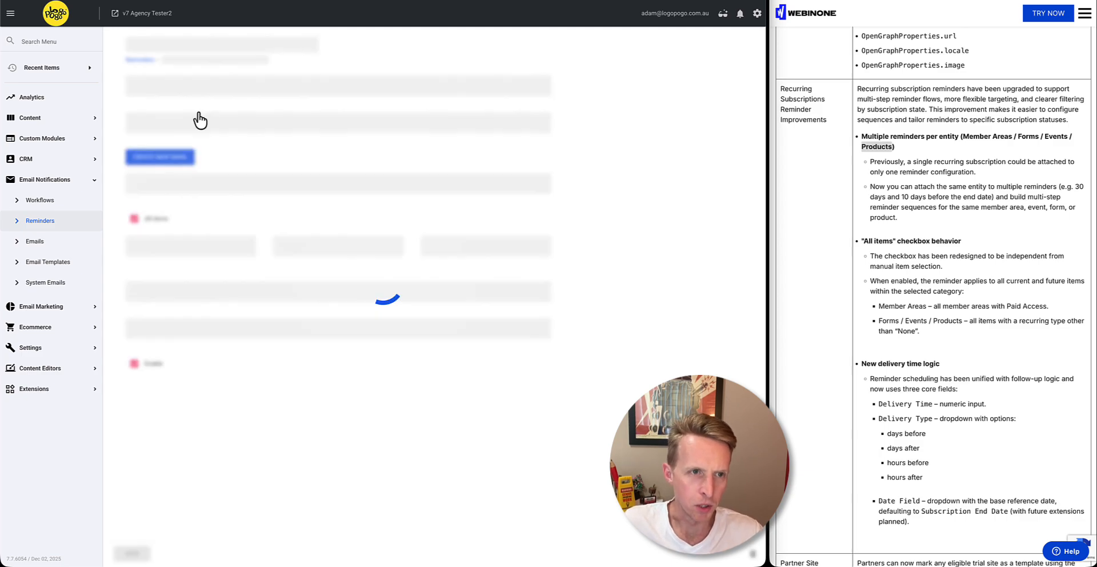
left_click(158, 88)
type("Te")
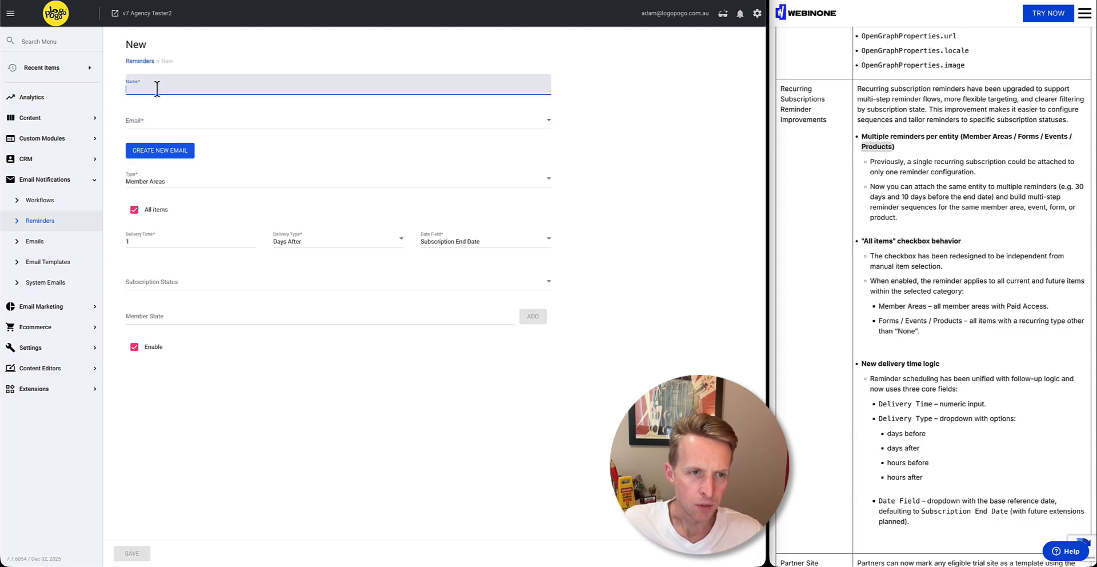
type("ts")
key("BackSpace")
key("BackSpace")
type("st")
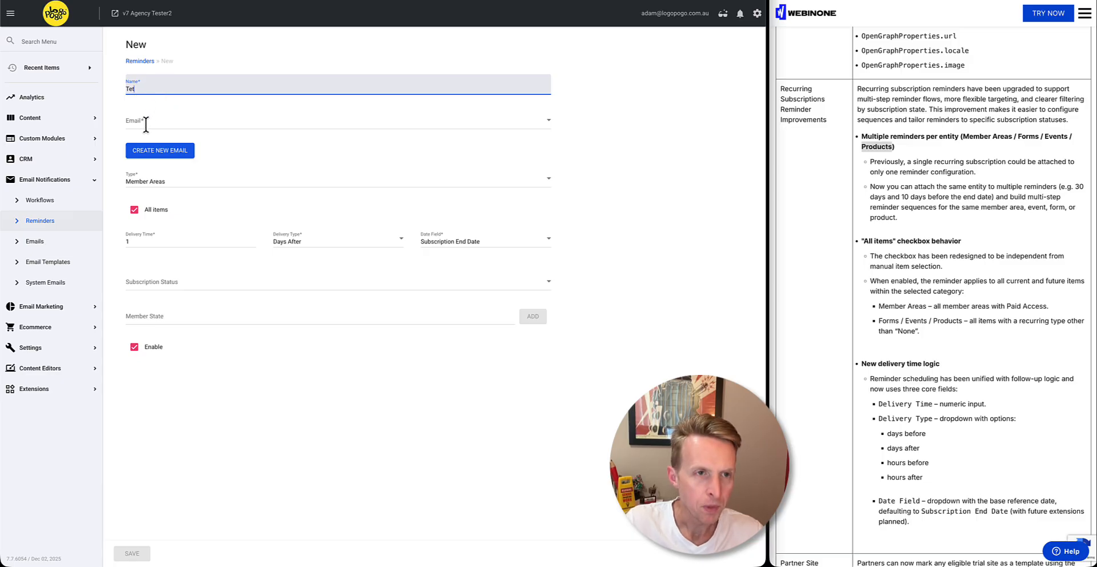
Set the reminder's type to Events, turn off All items, and try the field for adding individual items
left_click(143, 128)
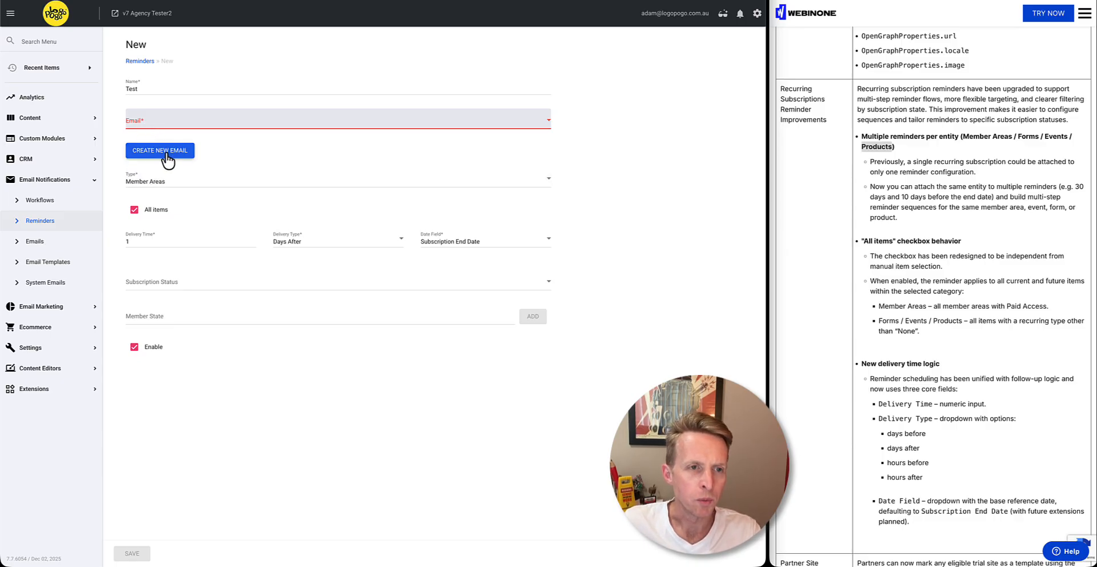
left_click(157, 184)
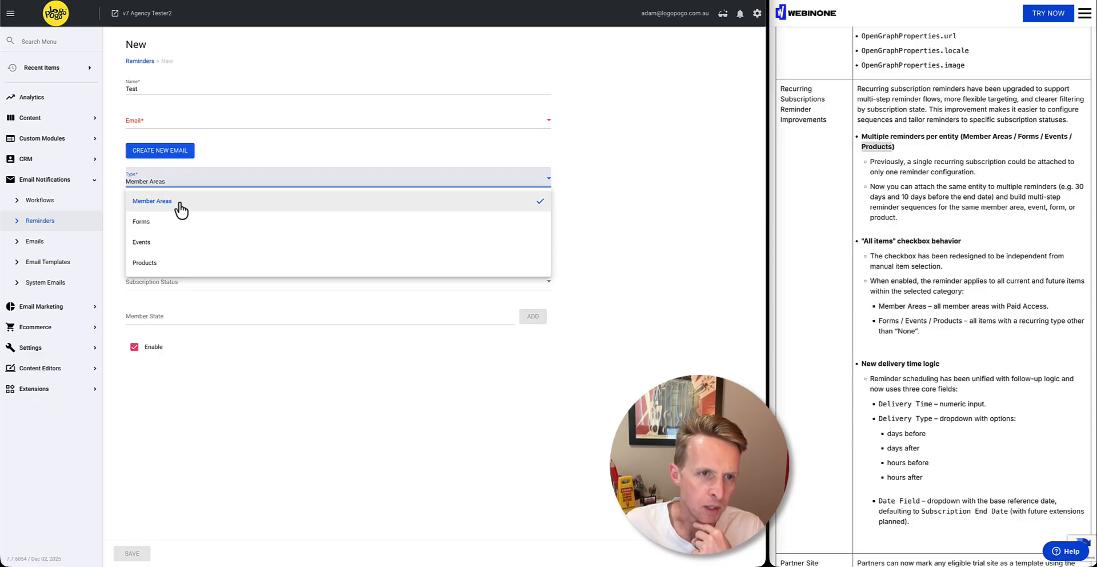
left_click(152, 245)
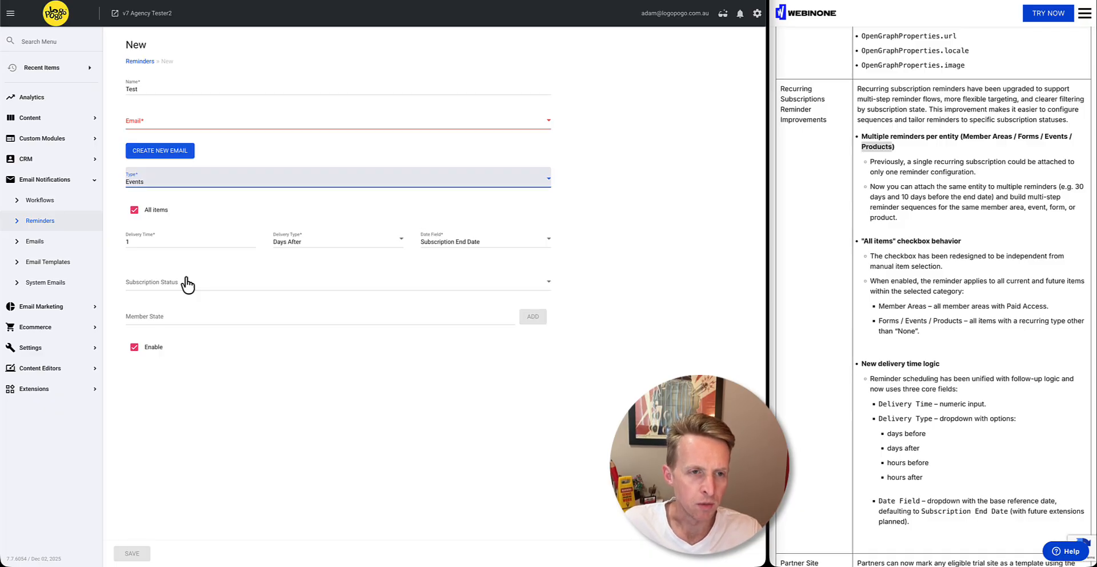
left_click(157, 214)
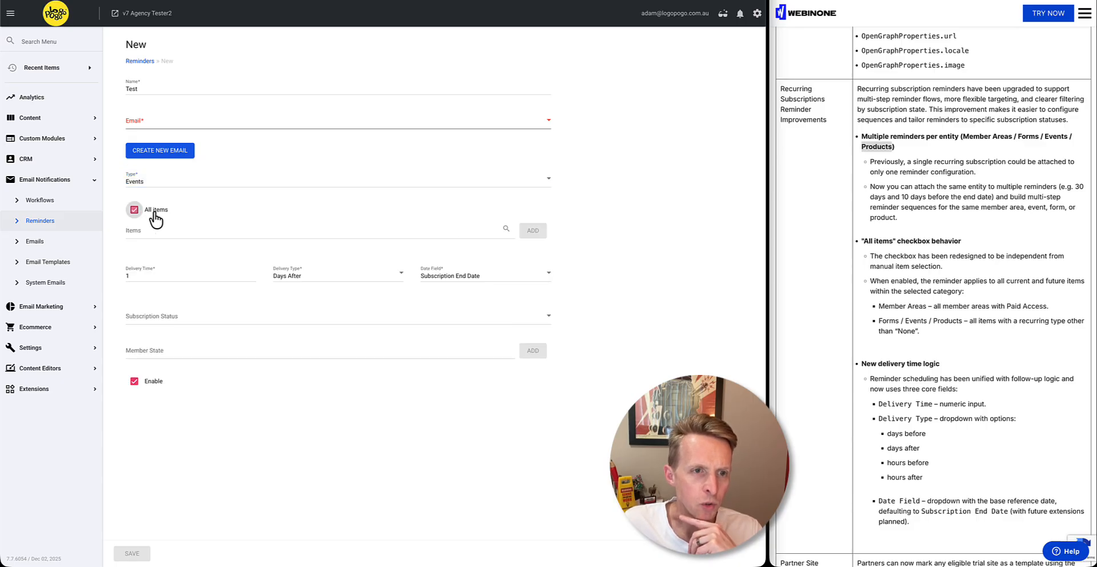
left_click(179, 232)
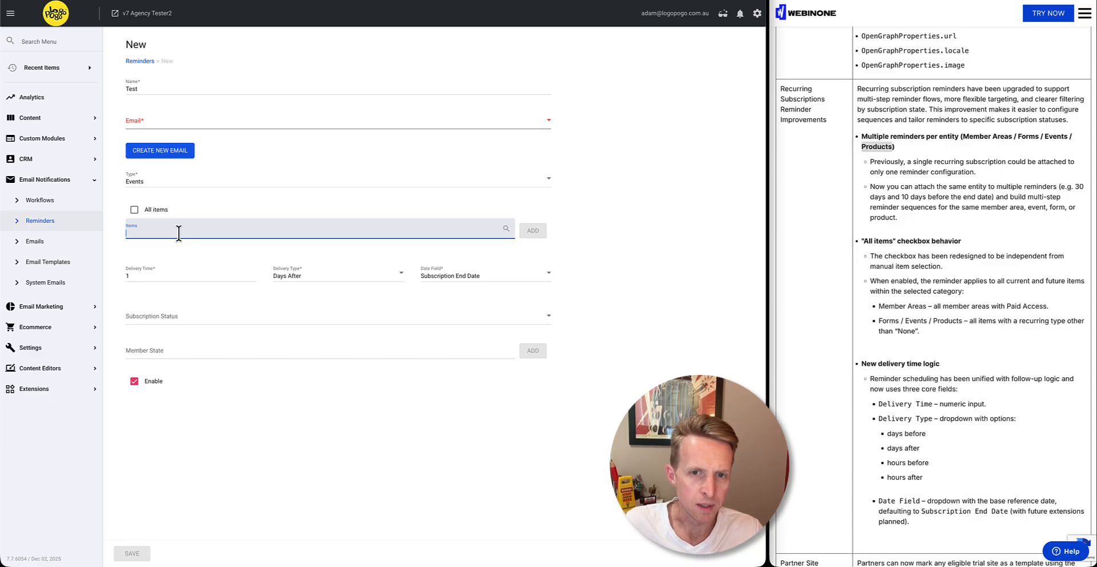
left_click(530, 230)
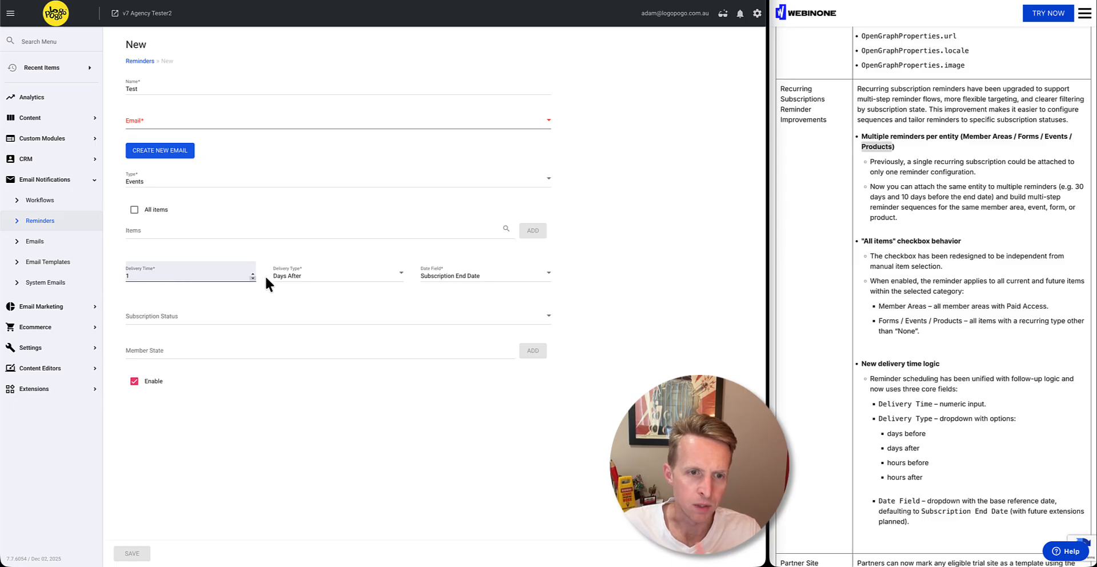
View the reminder's delivery type and date field options, and highlight Subscription End Date in the release notes
left_click(316, 280)
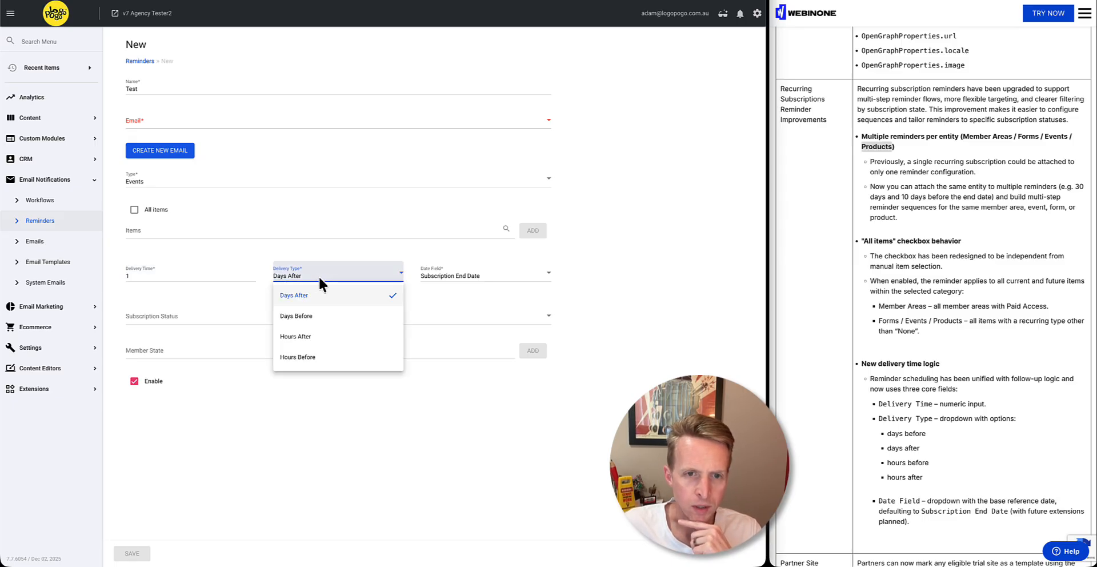
left_click(485, 260)
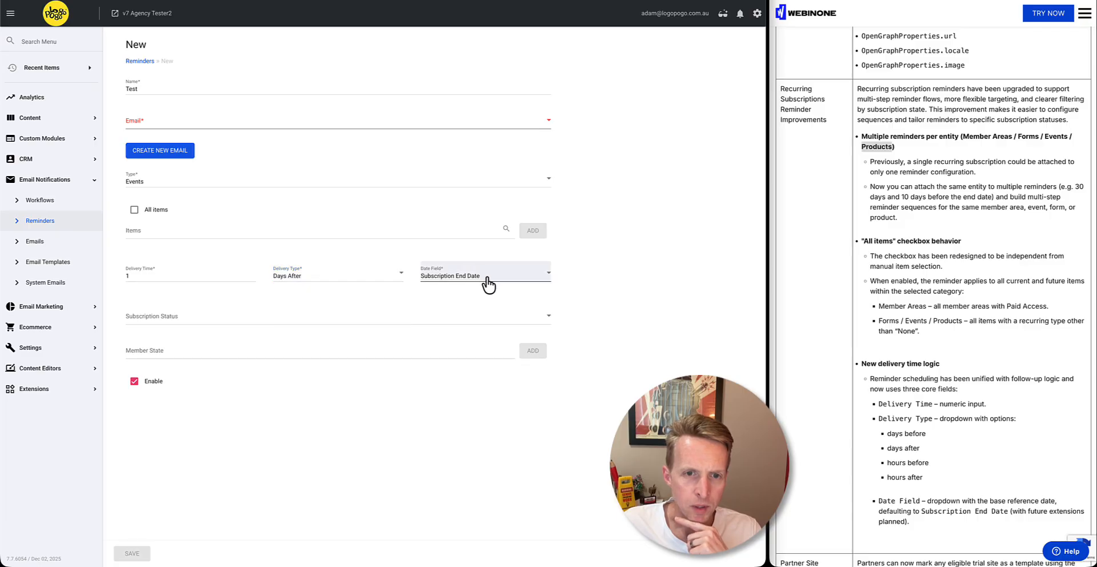
left_click(538, 277)
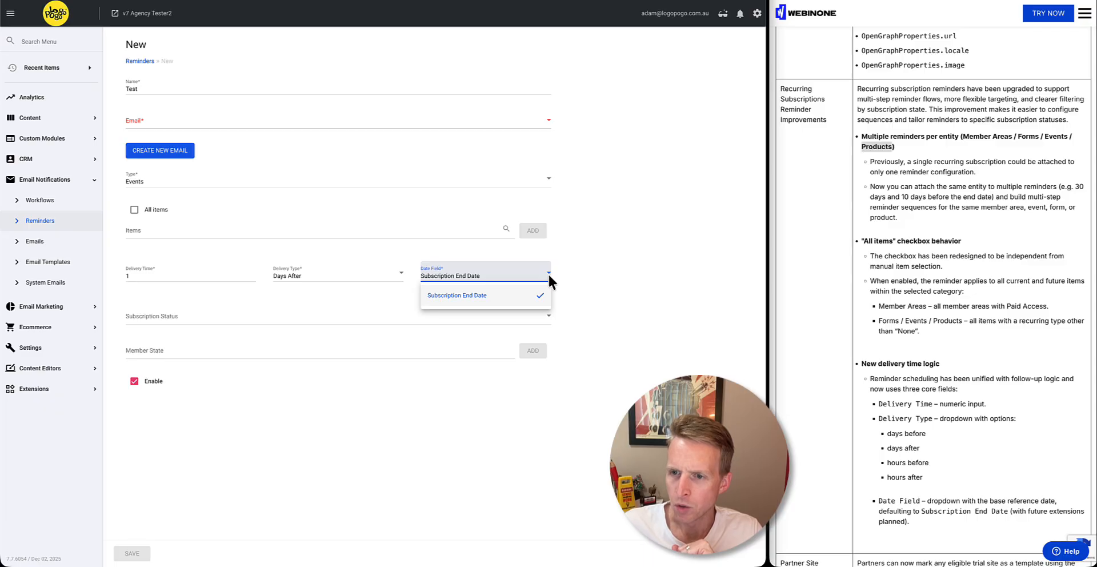
scroll(1056, 218, "down", 1)
left_click(992, 328)
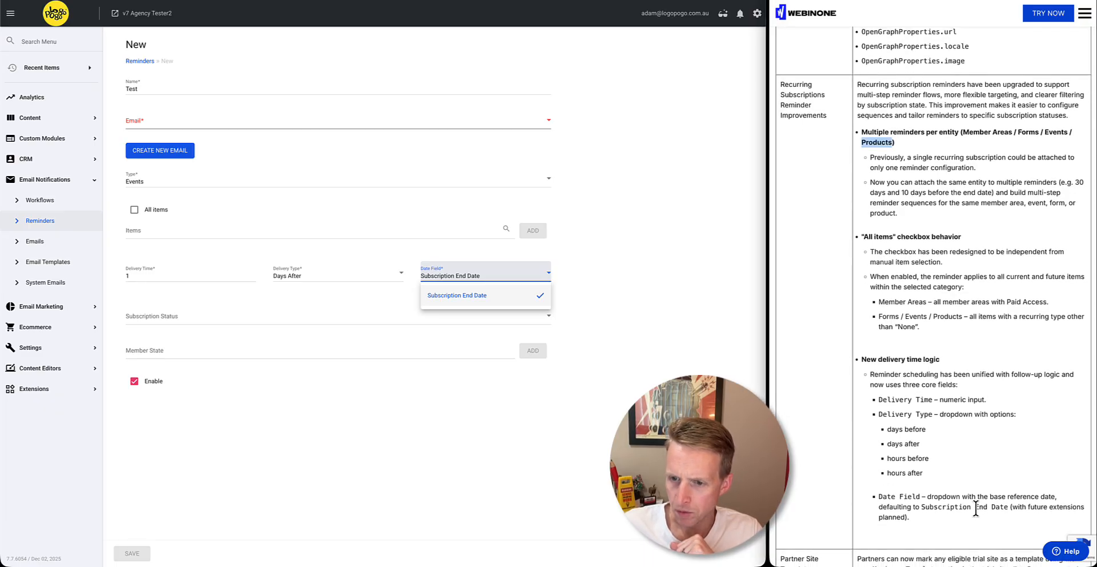
left_click_drag(921, 508, 1008, 507)
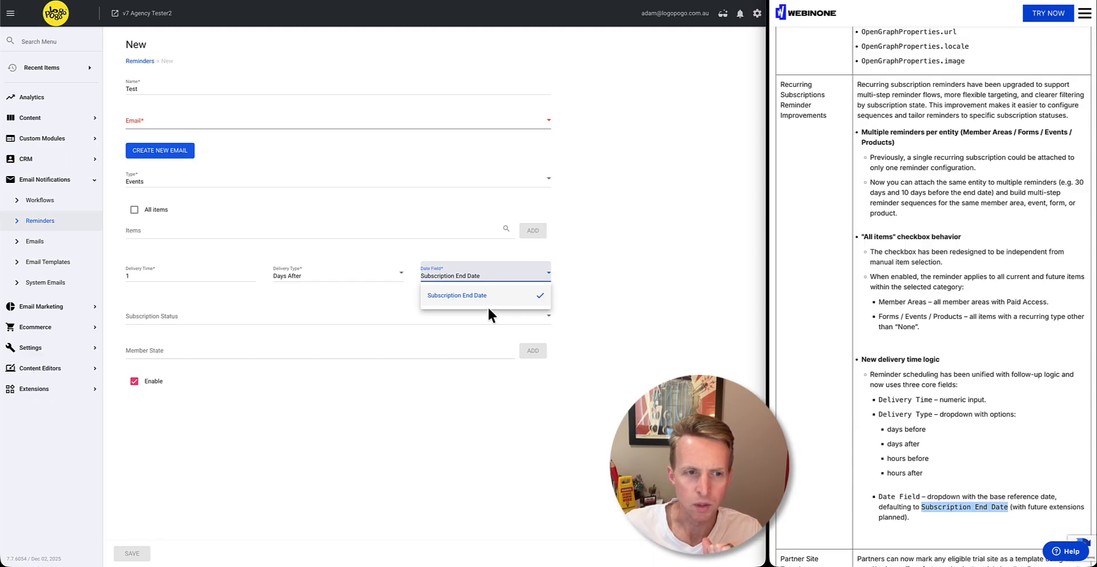
left_click(579, 277)
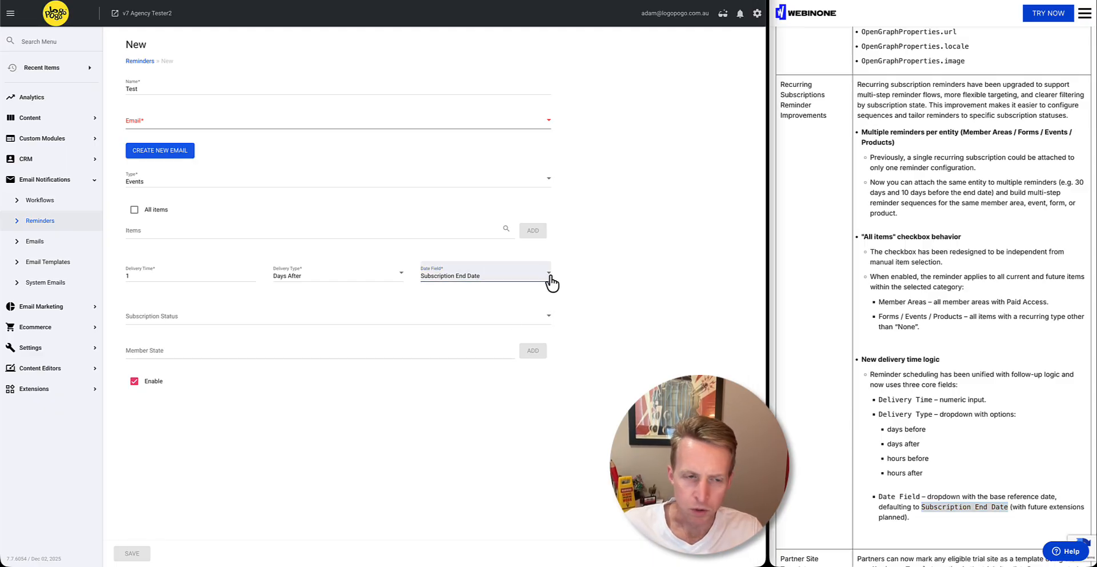
Examine the reminder's Subscription Status options, Member State field and All items setting without changing them
left_click(196, 321)
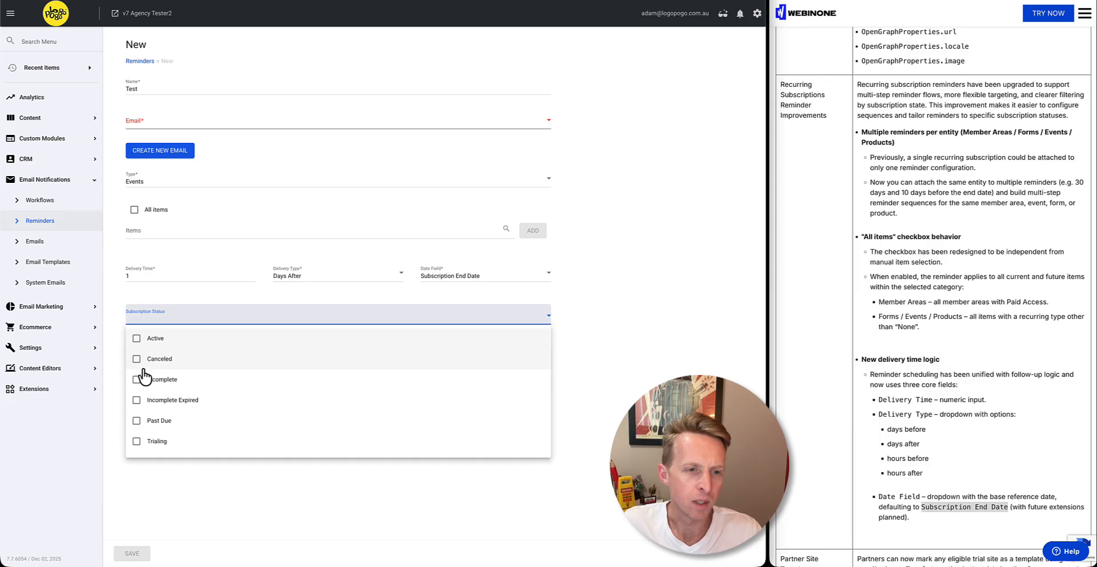
left_click(113, 312)
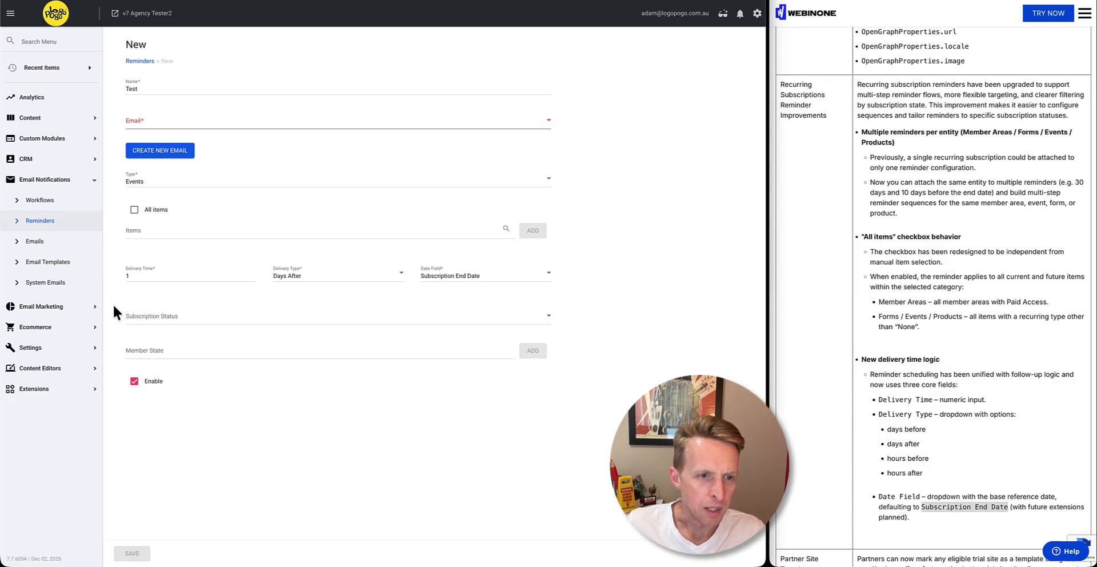
left_click(162, 352)
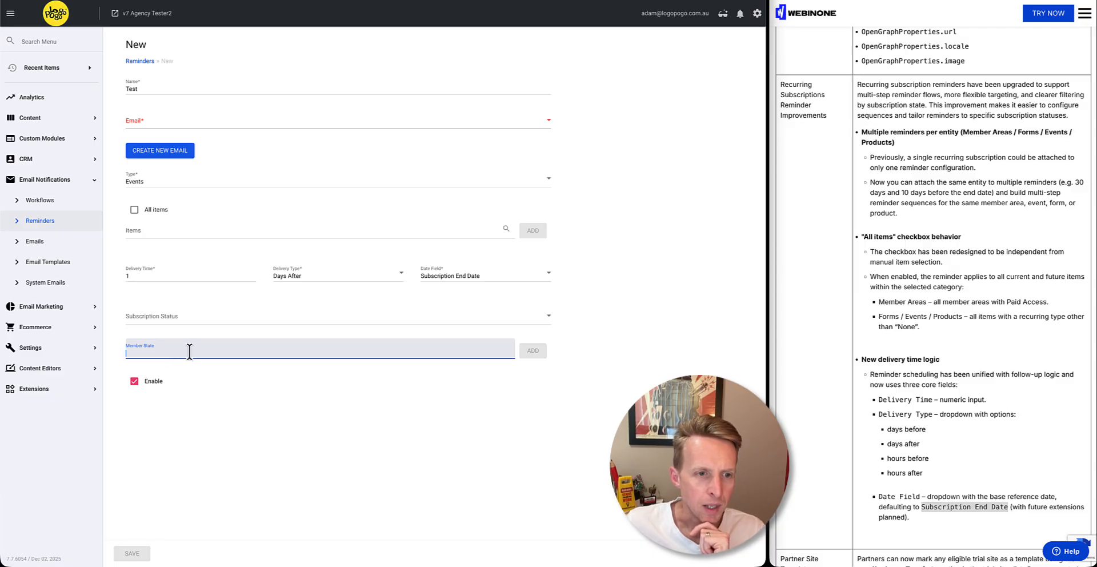
left_click(357, 398)
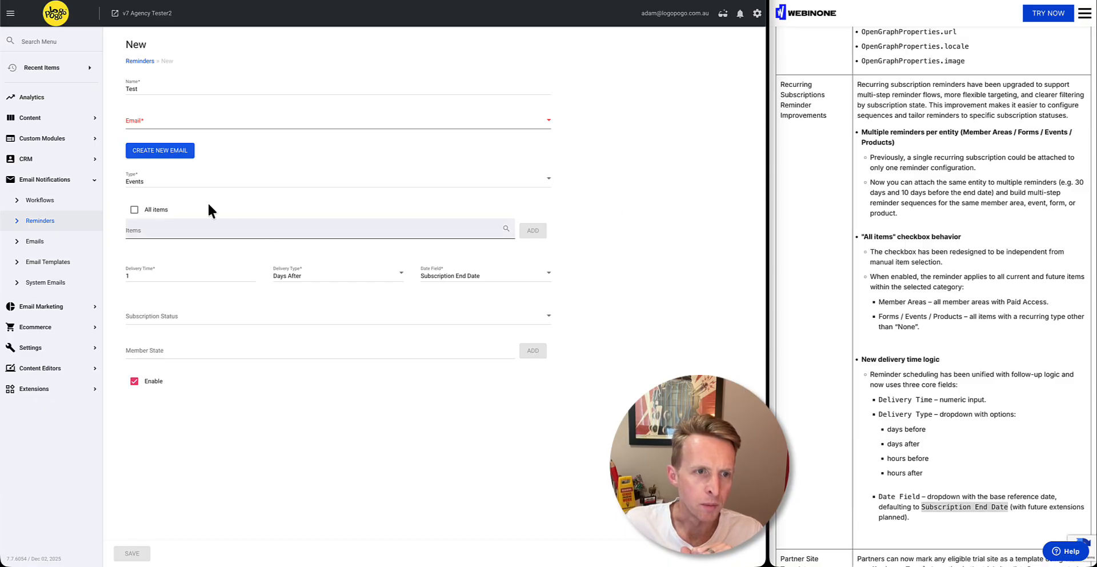
left_click(142, 211)
left_click(142, 211)
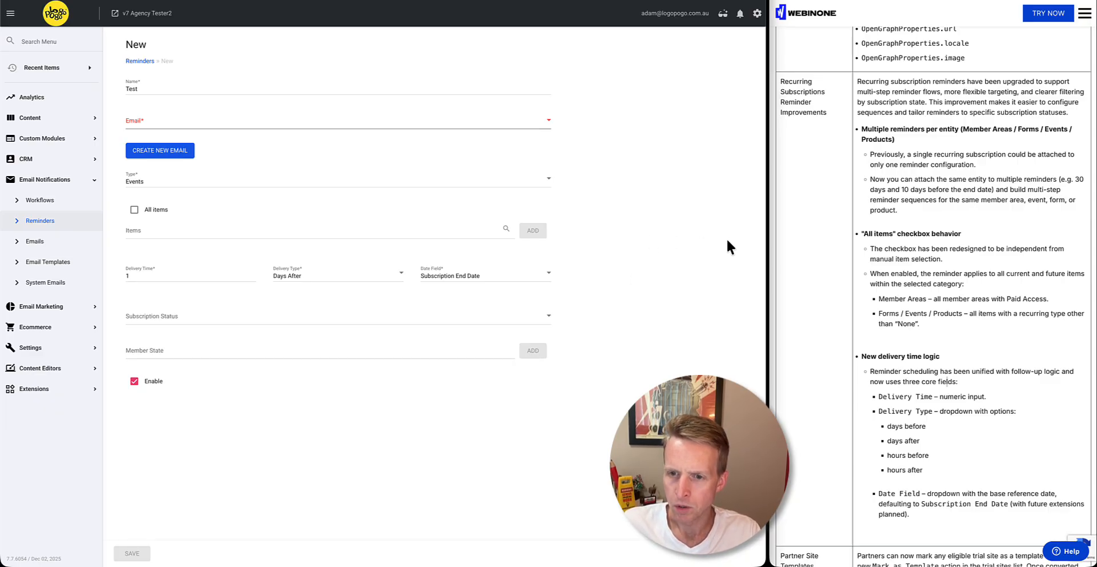
Find Partner Site Templates in the release notes, then switch to the WebinOne Portal and filter the trial sites by Templates
scroll(822, 331, "down", 7)
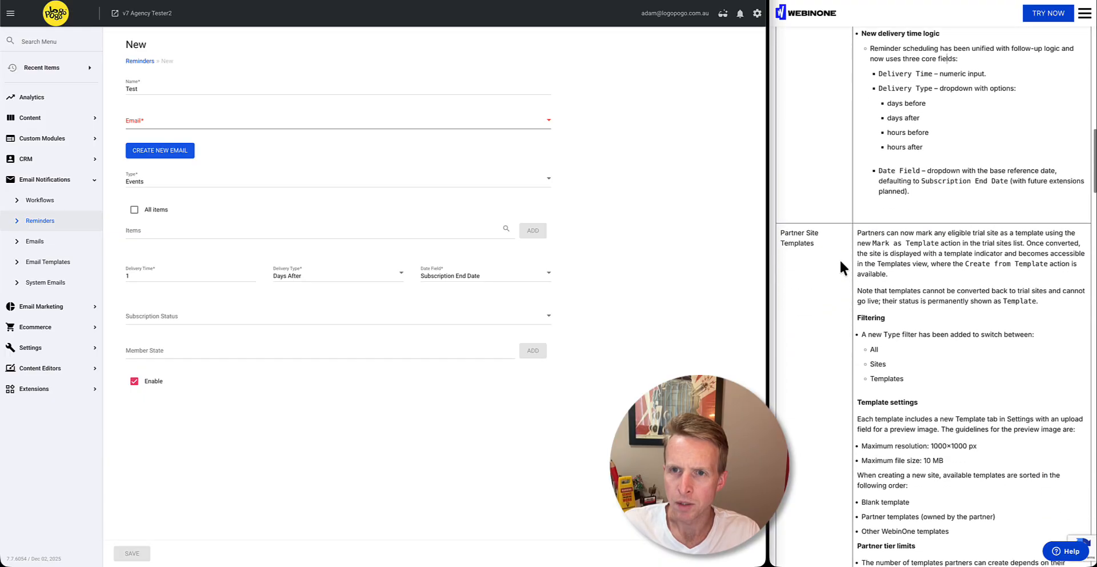
scroll(840, 261, "down", 1)
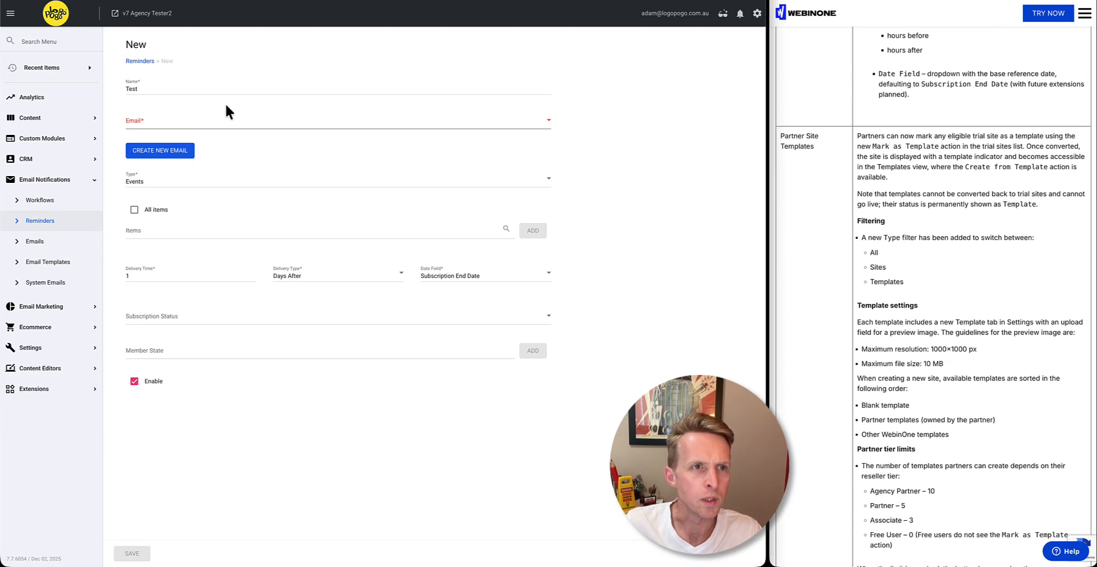
left_click(75, 0)
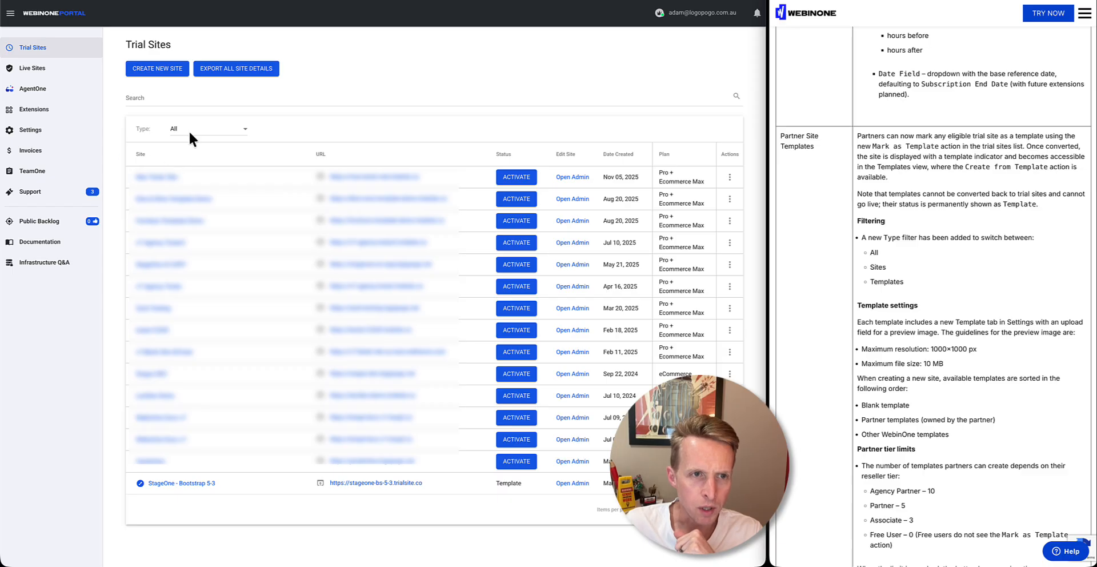
left_click(226, 136)
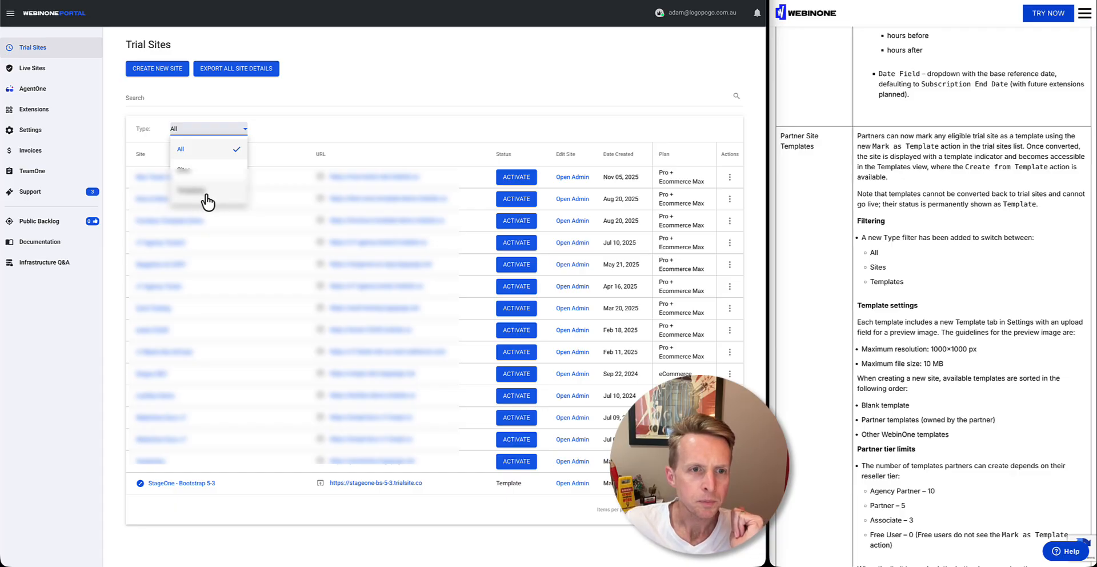
left_click(206, 194)
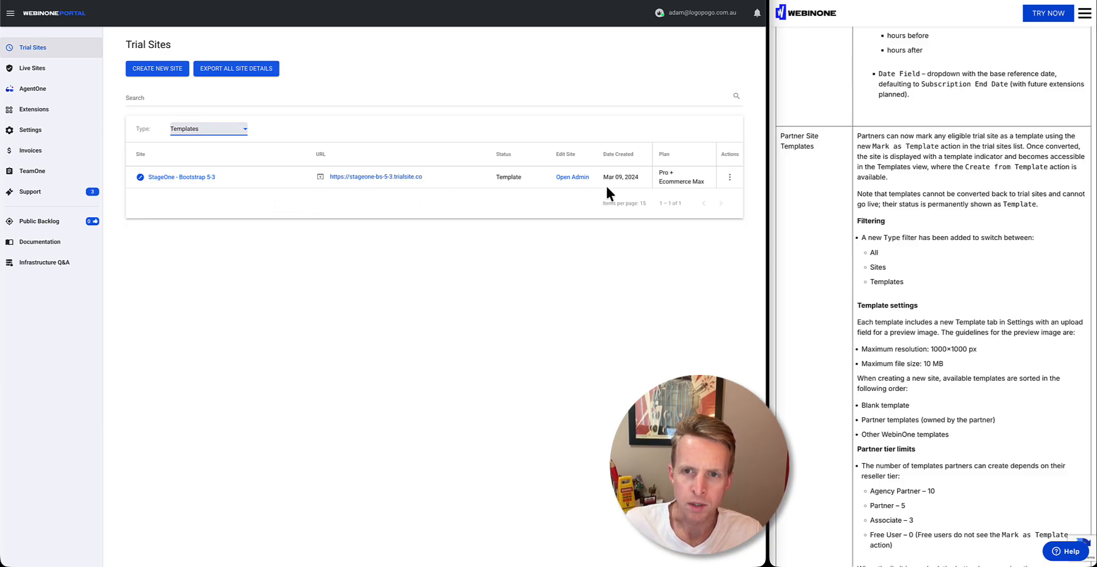
Open the settings of the StageOne - Bootstrap 5-3 template and view its template preview image options
left_click(728, 177)
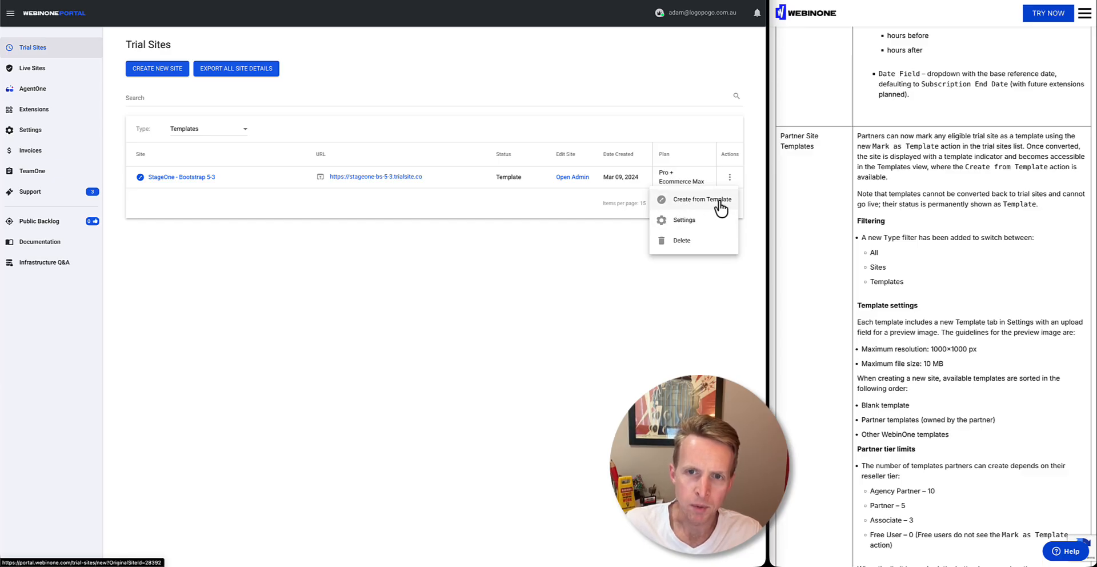
left_click(681, 224)
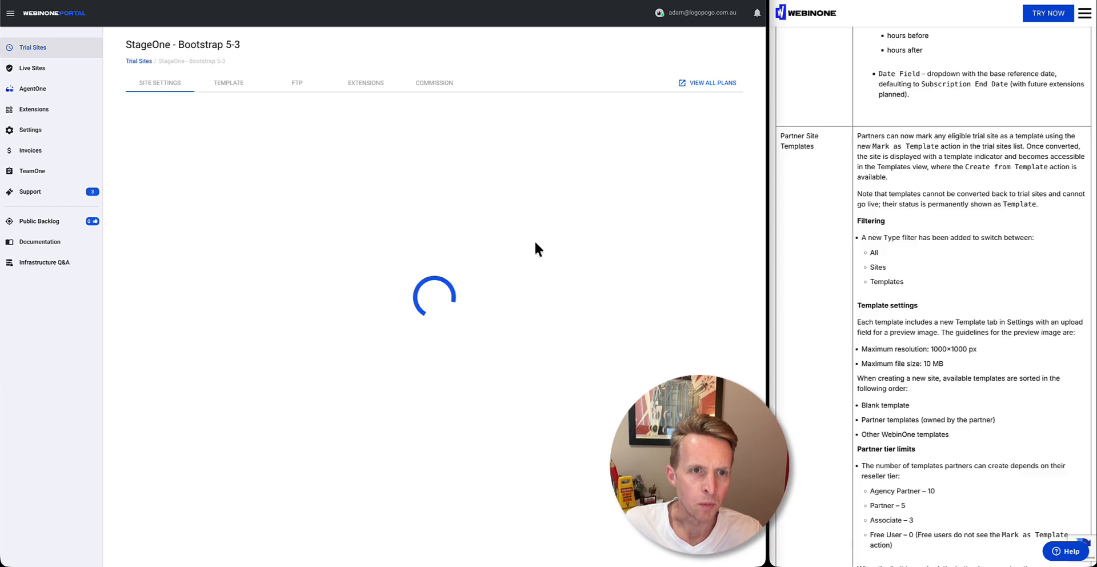
left_click(215, 86)
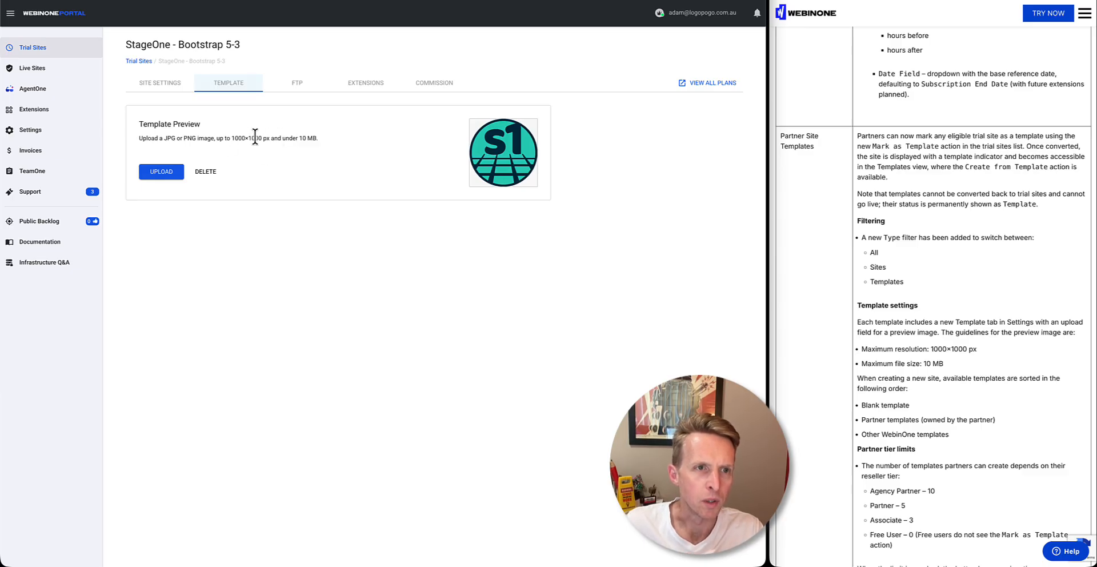
Open the form for creating a new trial site and highlight the template sorting order in the release notes
left_click(138, 62)
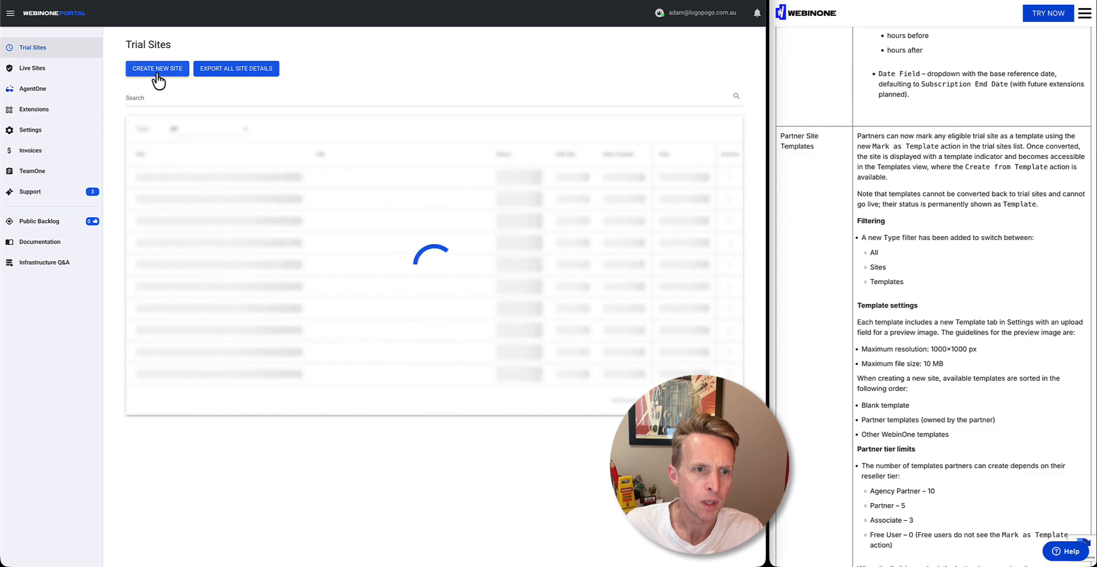
left_click(157, 73)
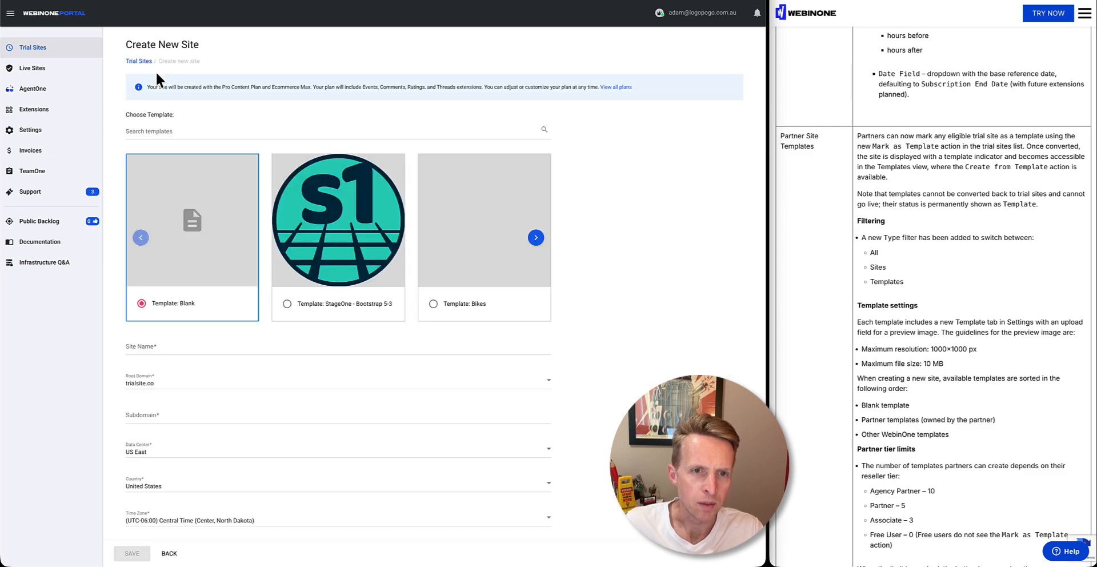
mouse_move(326, 245)
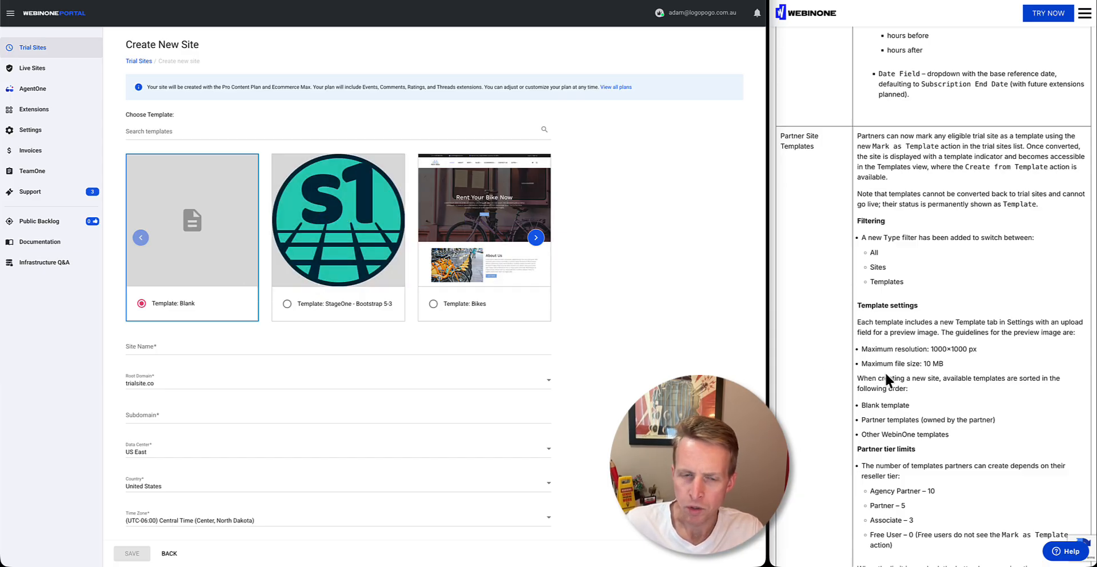
left_click_drag(871, 389, 902, 434)
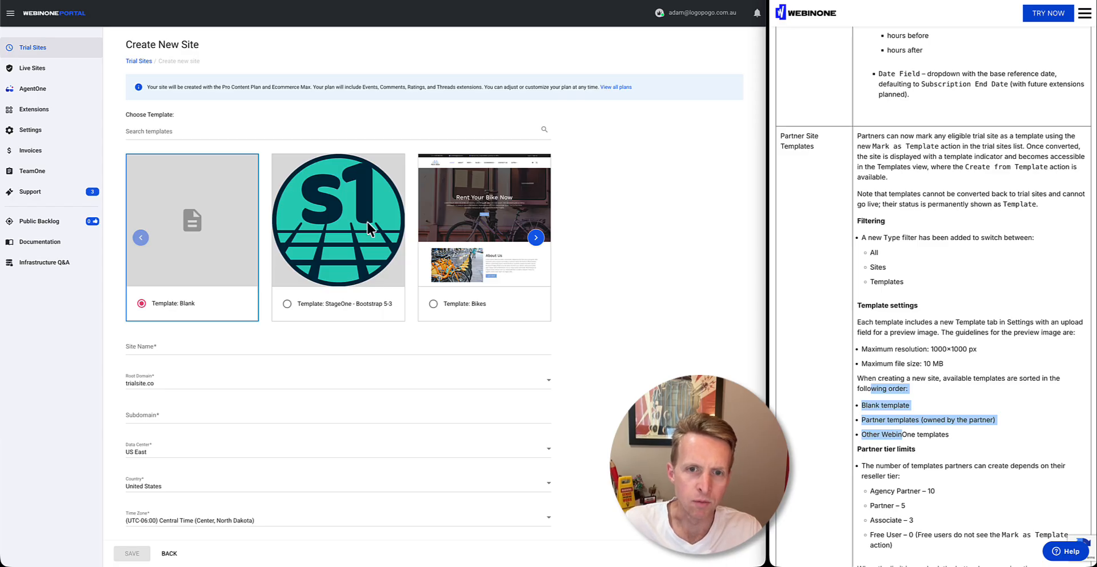
Browse the available site templates and return to the start of the list with the Blank template
left_click(535, 238)
left_click(535, 239)
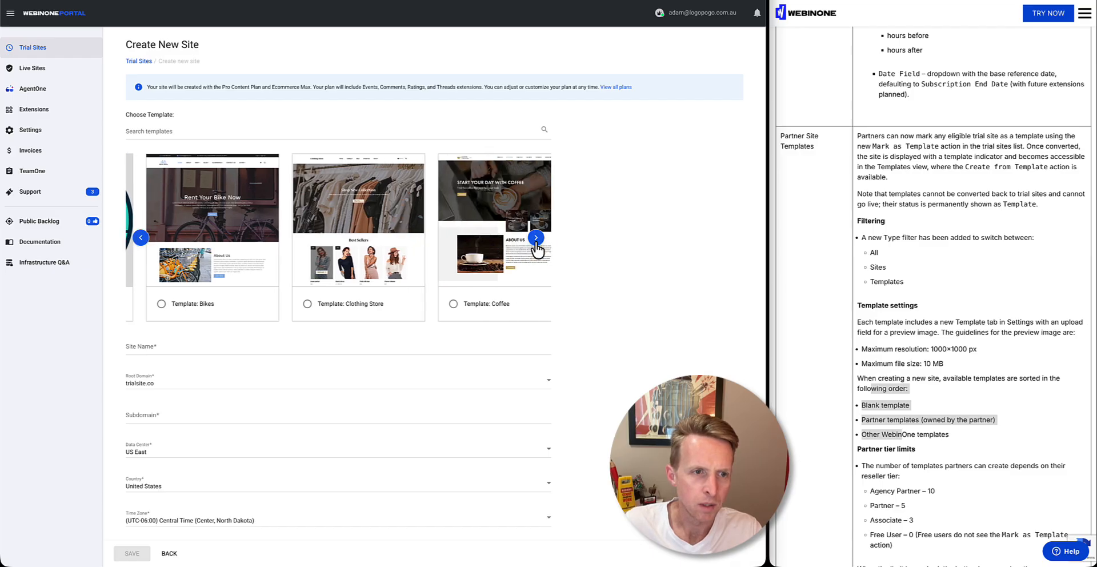
left_click(536, 246)
scroll(536, 246, "left", 6)
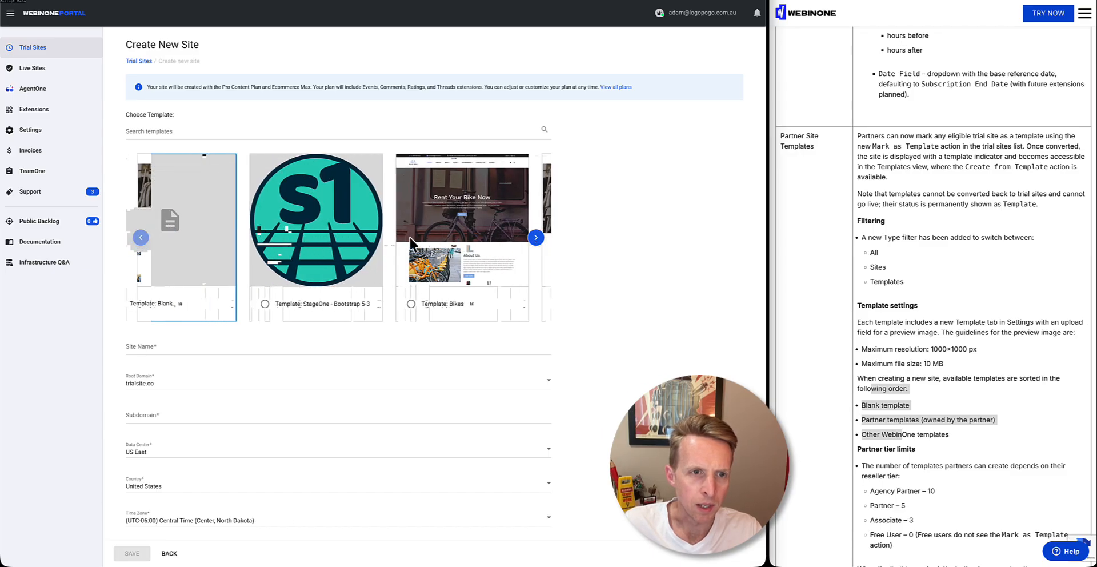
left_click(146, 238)
left_click(146, 237)
left_click(146, 237)
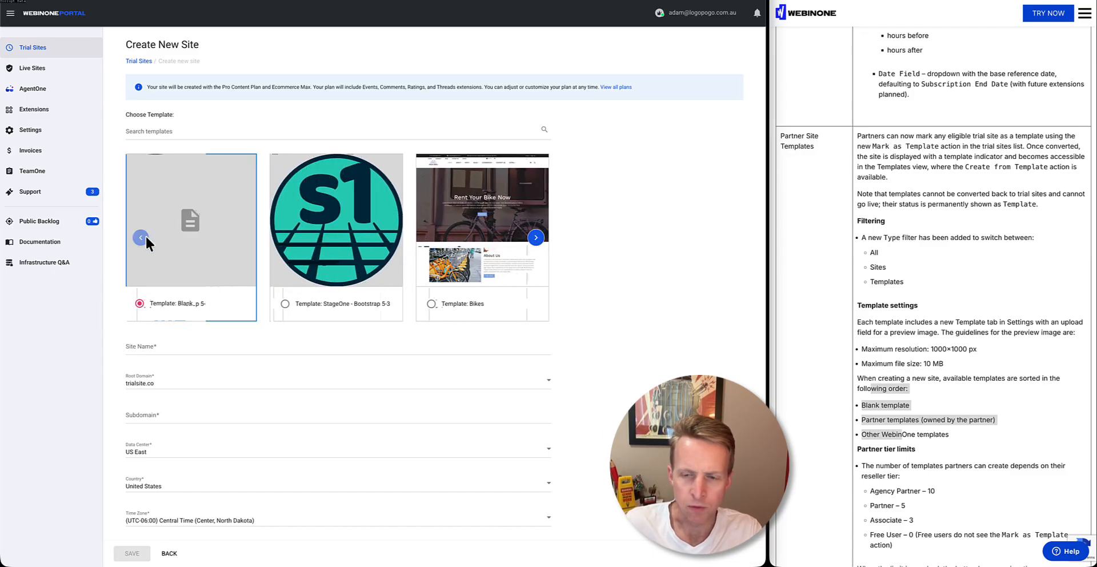
Find the partner tier limits in the release notes and clear the text highlight
mouse_move(310, 318)
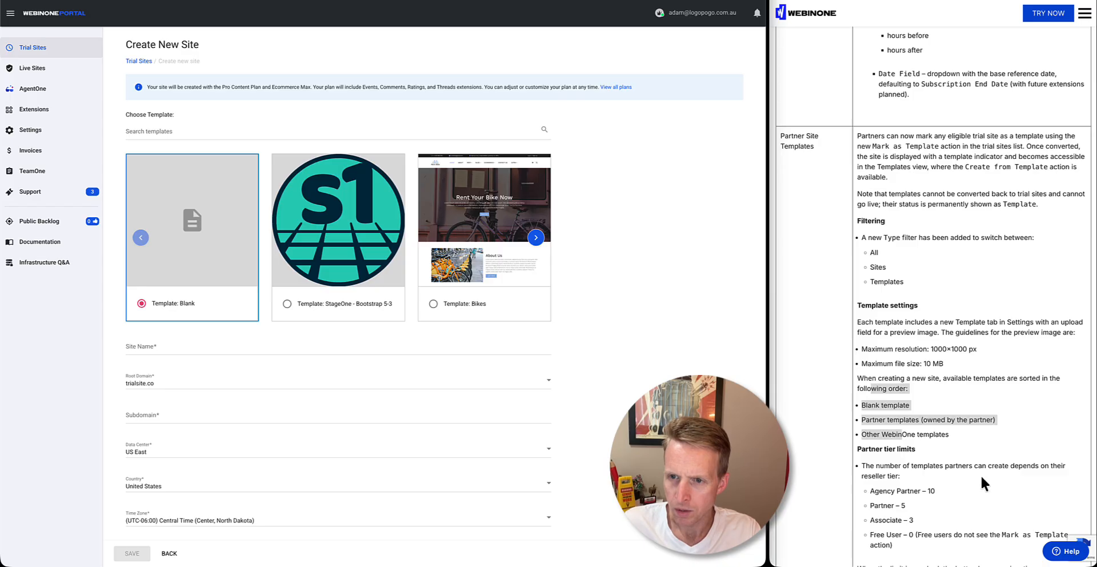
scroll(980, 477, "down", 5)
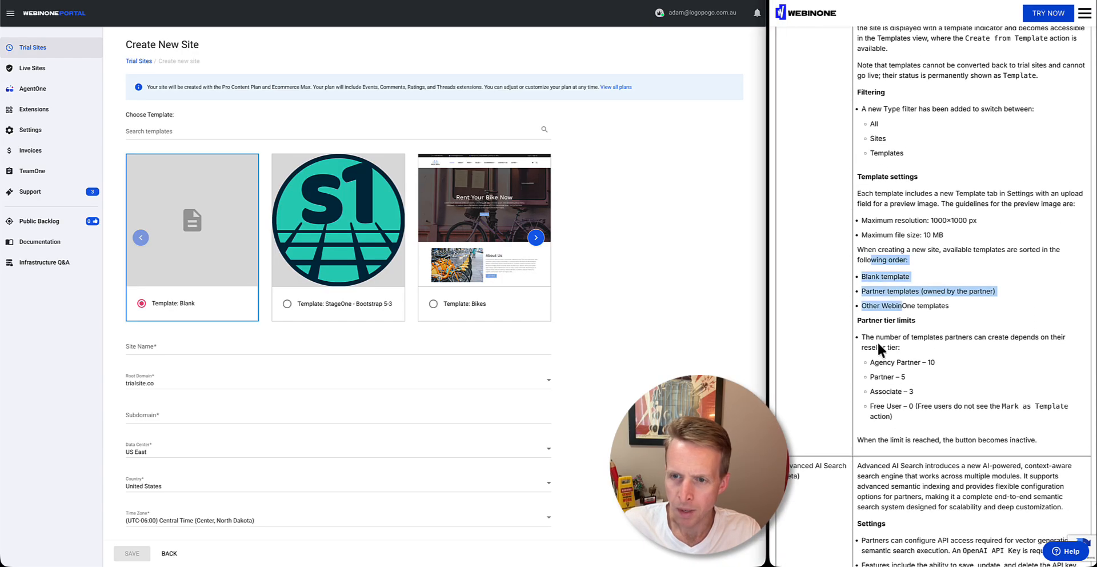
left_click(878, 343)
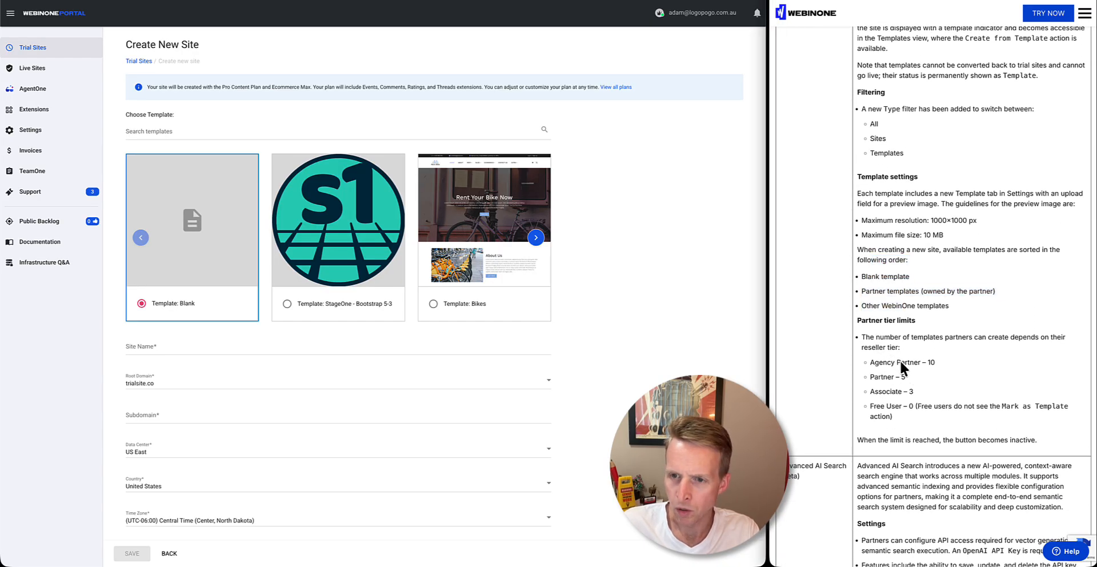
Review the partner tier limits in the release notes and highlight the Advanced AI Search (beta) entry
left_click_drag(875, 363, 924, 398)
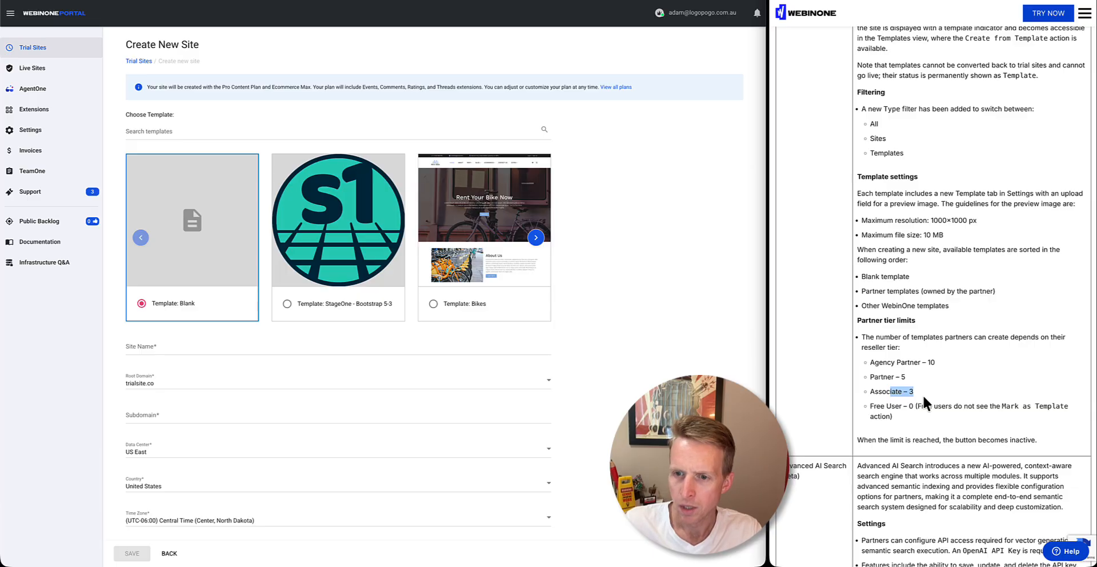
left_click(923, 394)
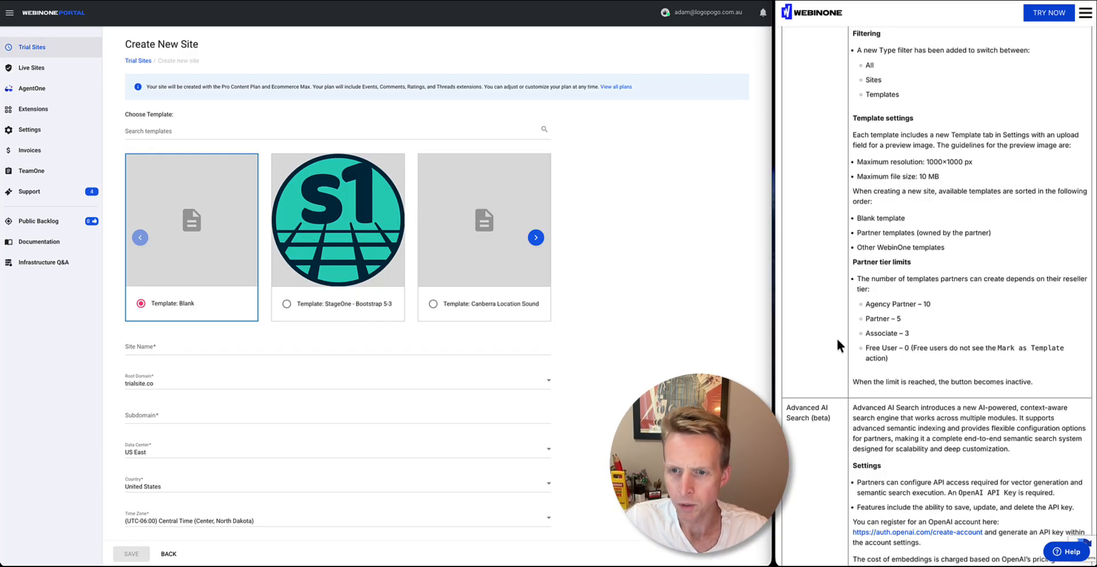
scroll(829, 373, "down", 5)
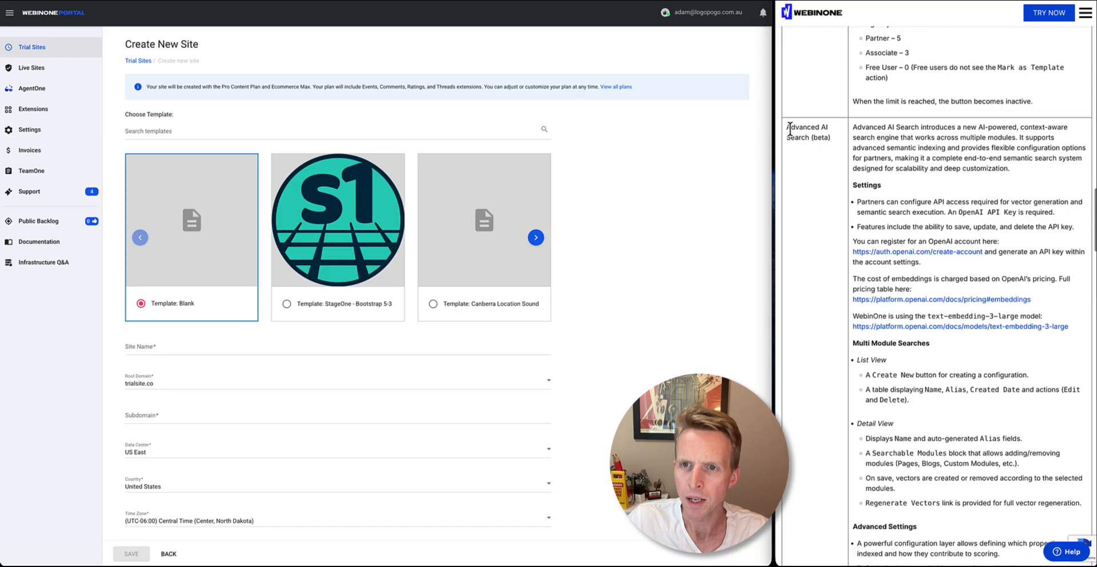
left_click_drag(786, 126, 808, 136)
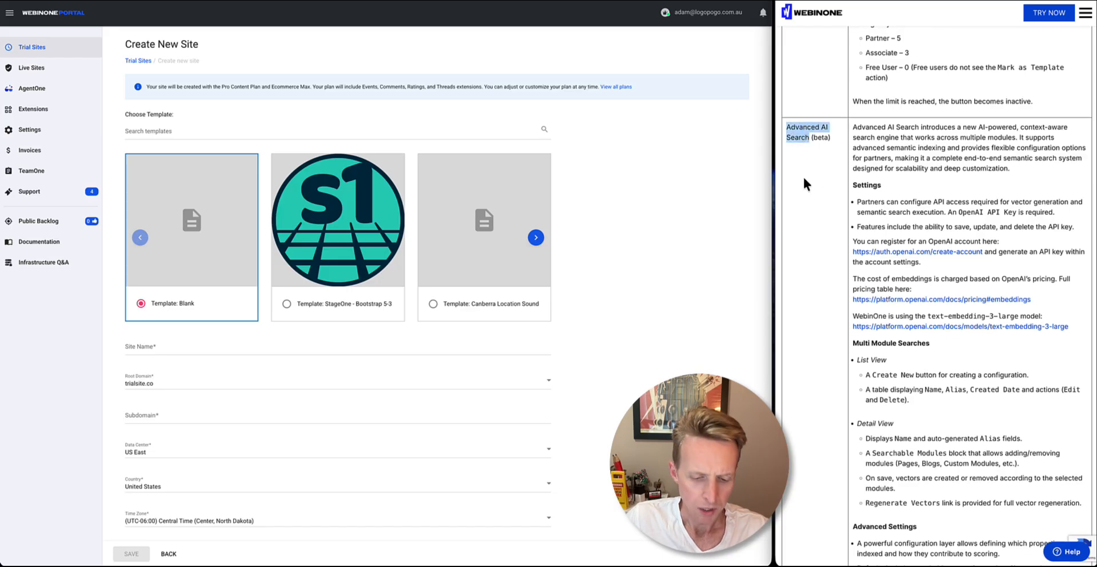
left_click(857, 130)
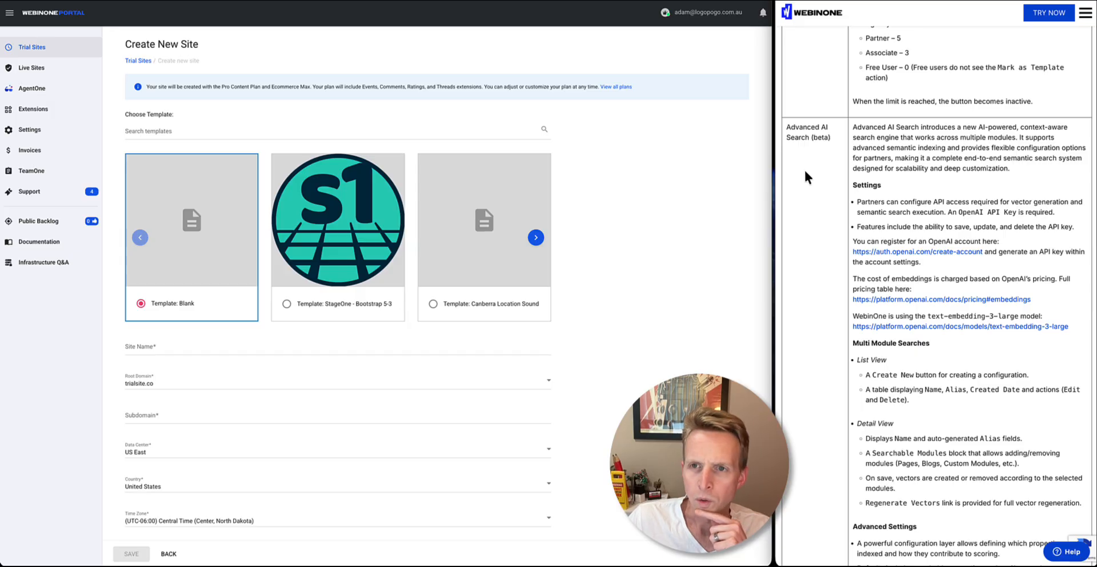
double_click(820, 140)
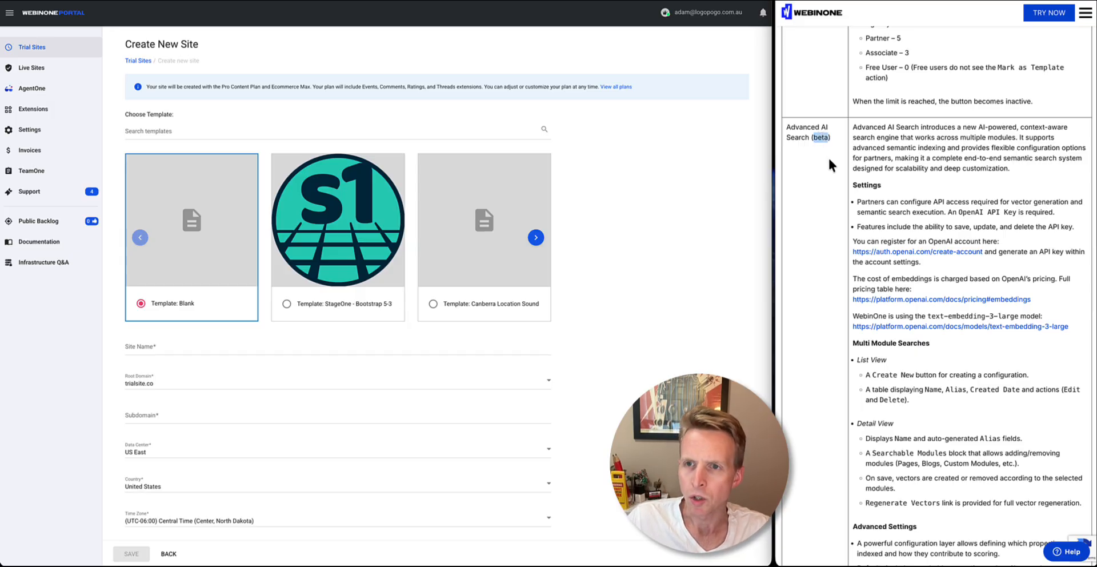
scroll(838, 172, "down", 1)
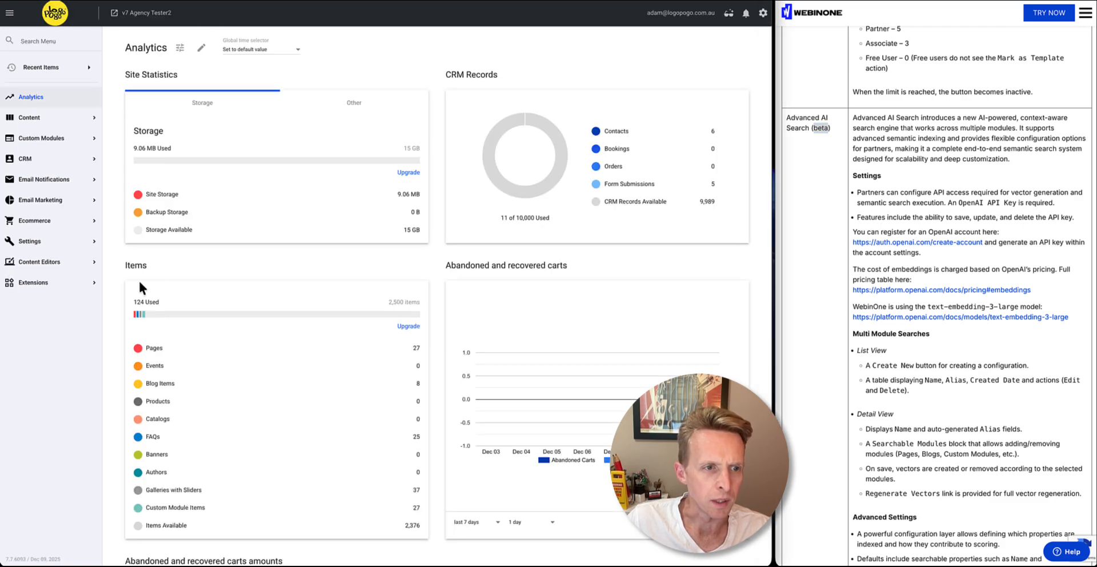
Open the Advanced AI Search extension settings and highlight the text-embedding-3-large model in the release notes
left_click(43, 287)
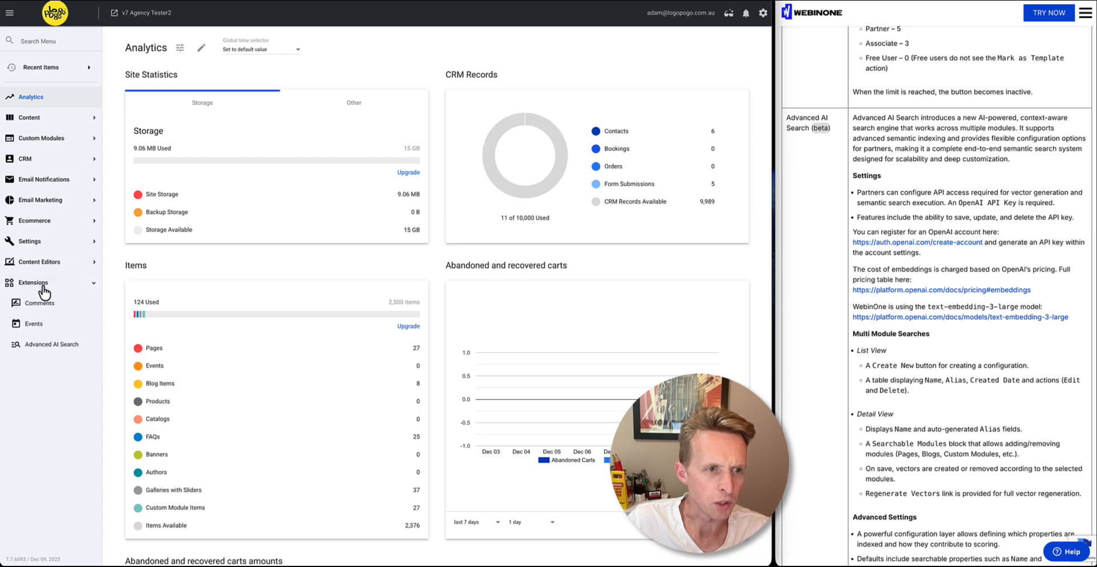
left_click(42, 350)
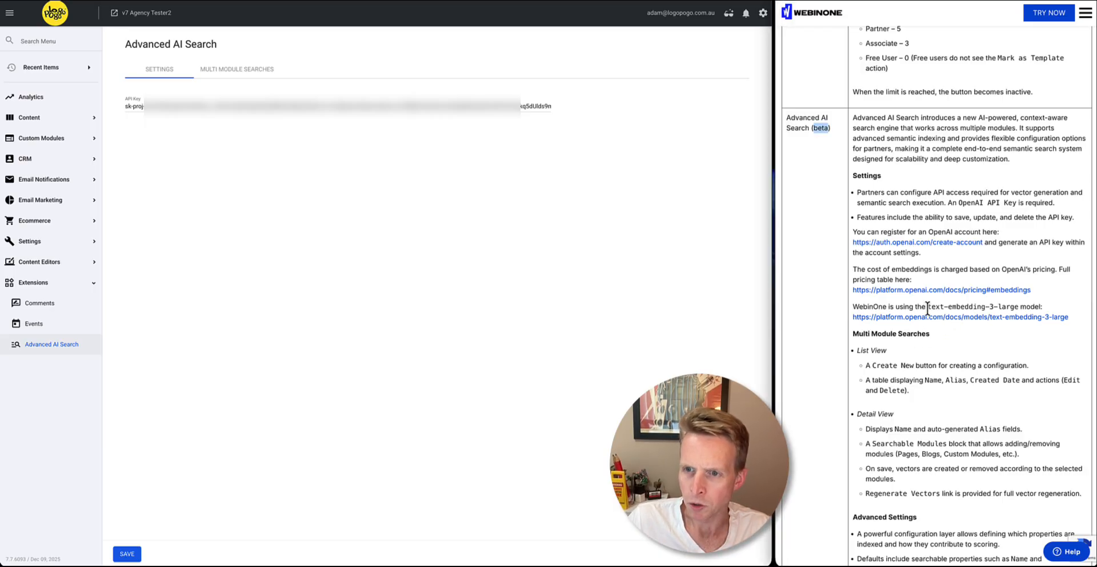
left_click_drag(926, 306, 1019, 307)
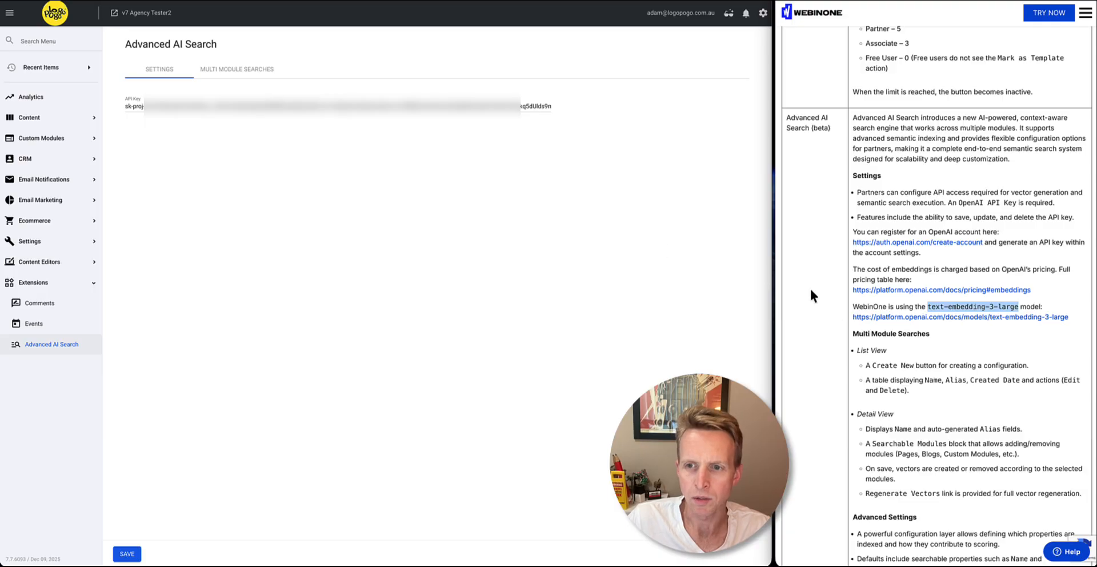
Highlight the Multi Module Searches heading in the release notes and open the Services & Team Search configuration
left_click(876, 334)
left_click_drag(853, 333, 930, 330)
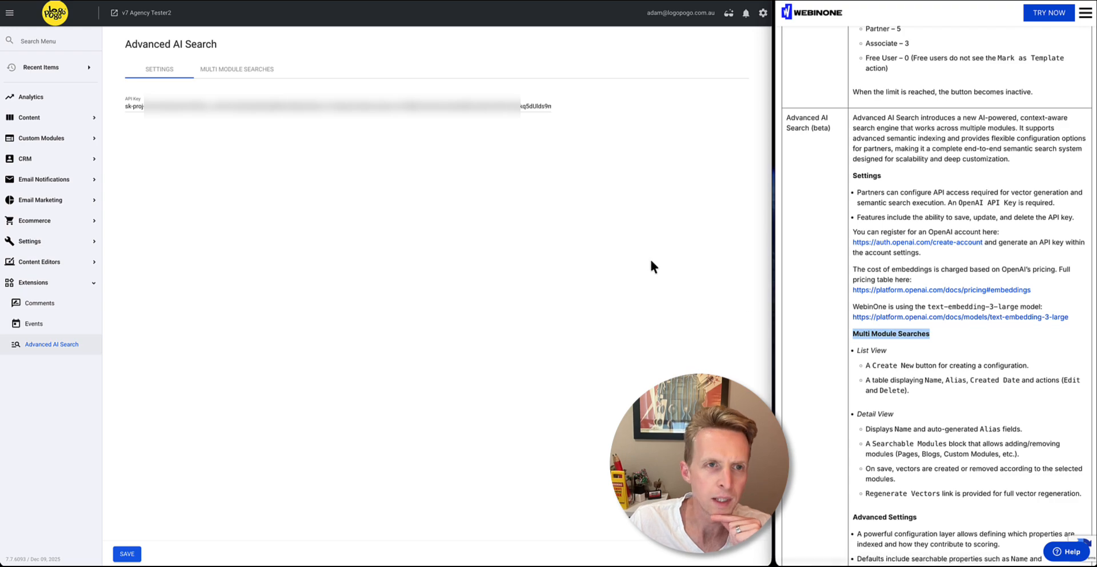
left_click(250, 71)
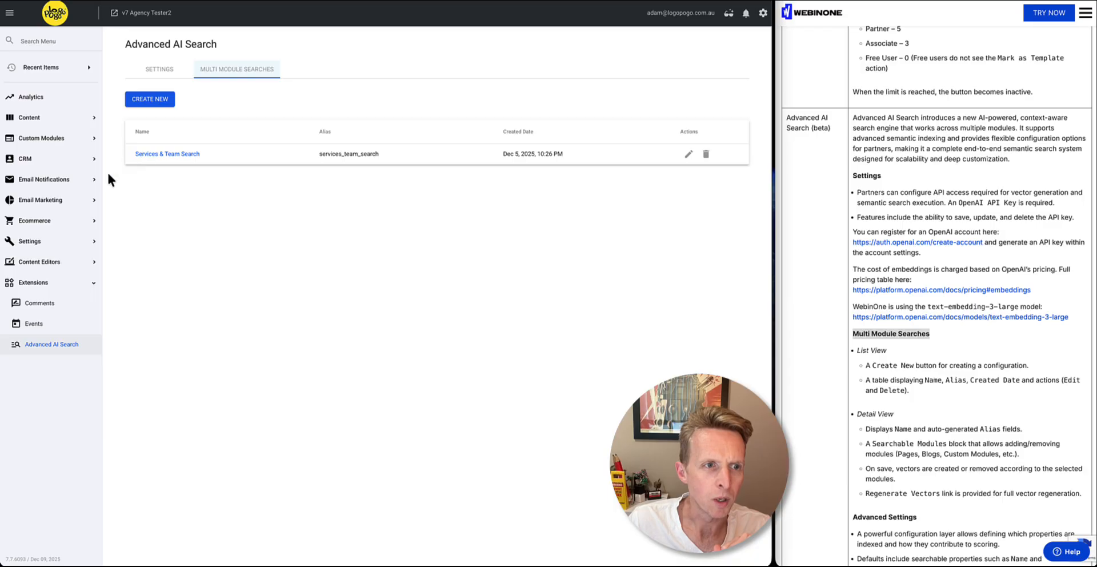
left_click(71, 138)
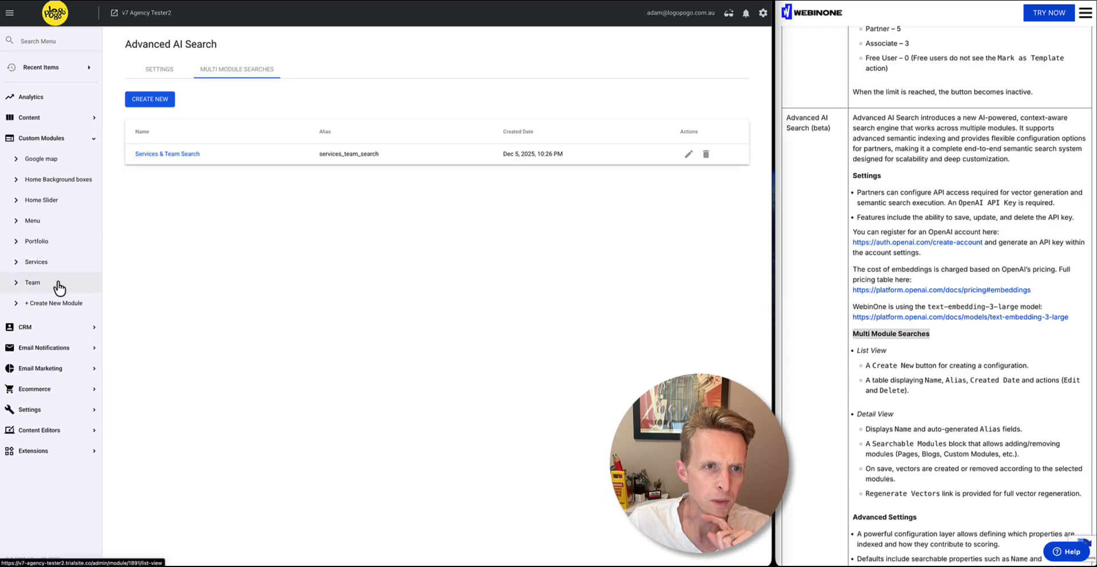
left_click(168, 153)
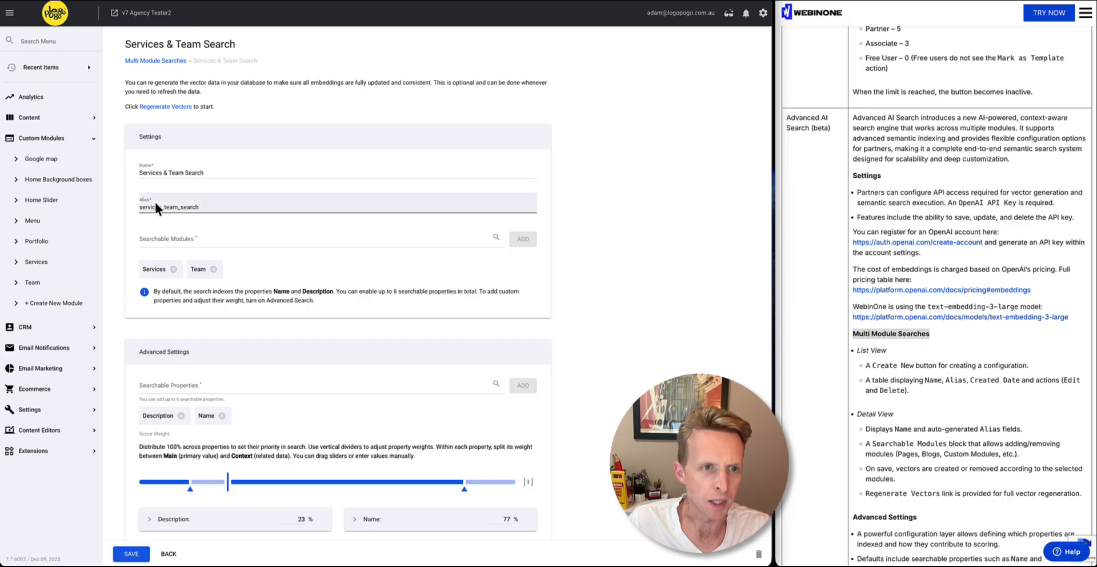
Browse the list of modules available as searchable modules and close it without choosing one
left_click(166, 240)
scroll(174, 313, "down", 5)
scroll(174, 314, "down", 5)
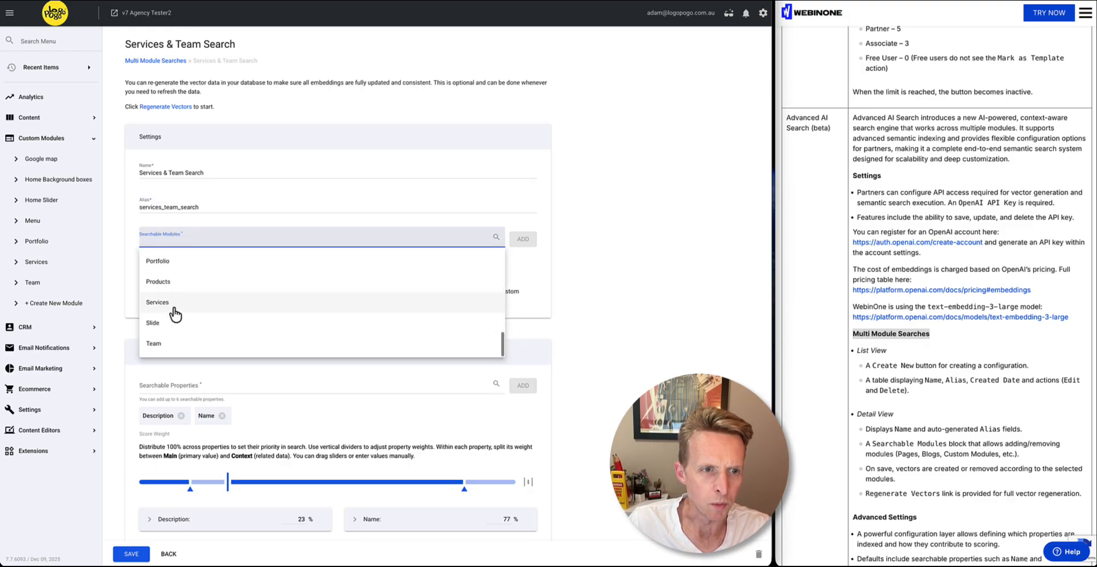
scroll(174, 314, "up", 15)
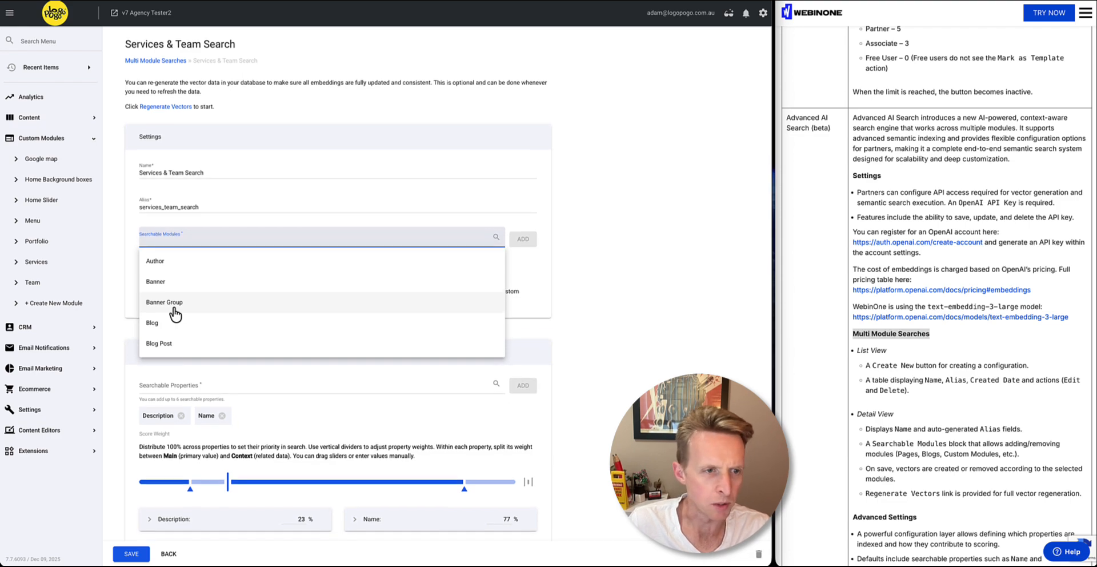
left_click(121, 258)
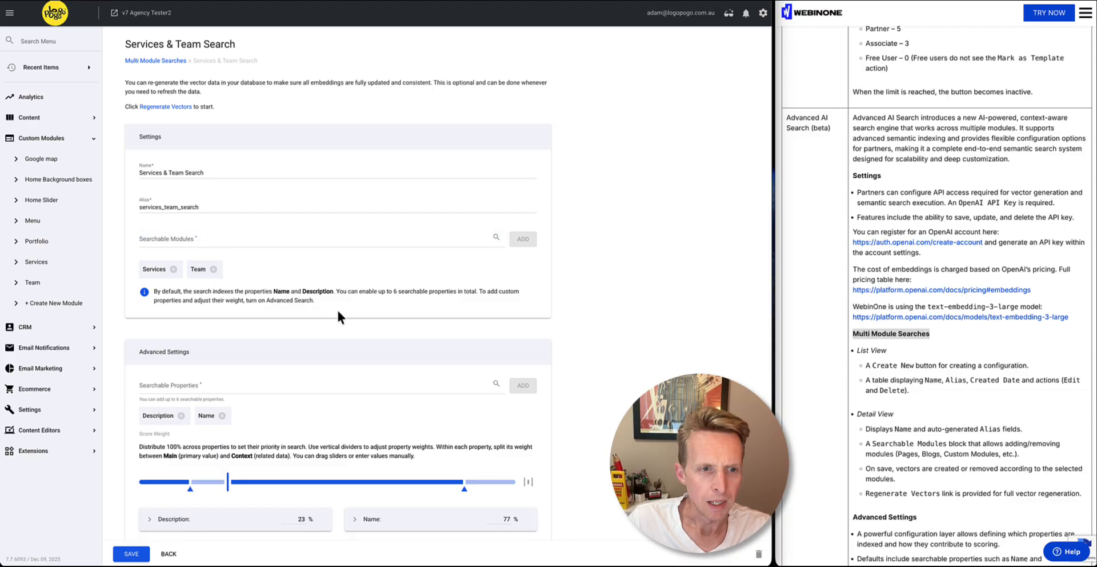
View the properties available as searchable properties in the advanced settings and close the list without choosing one
scroll(337, 317, "down", 1)
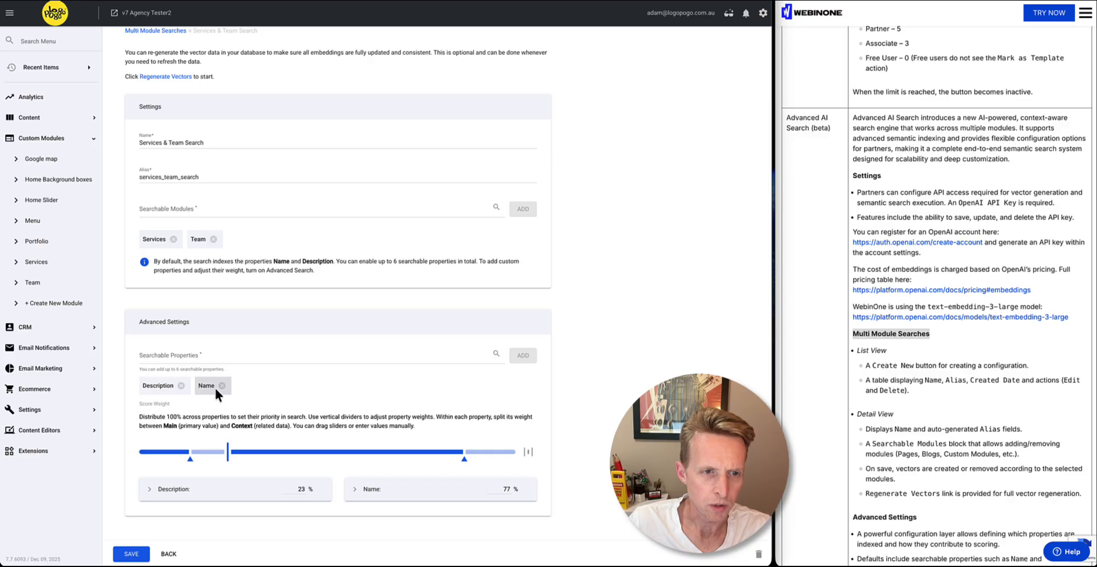
left_click(171, 358)
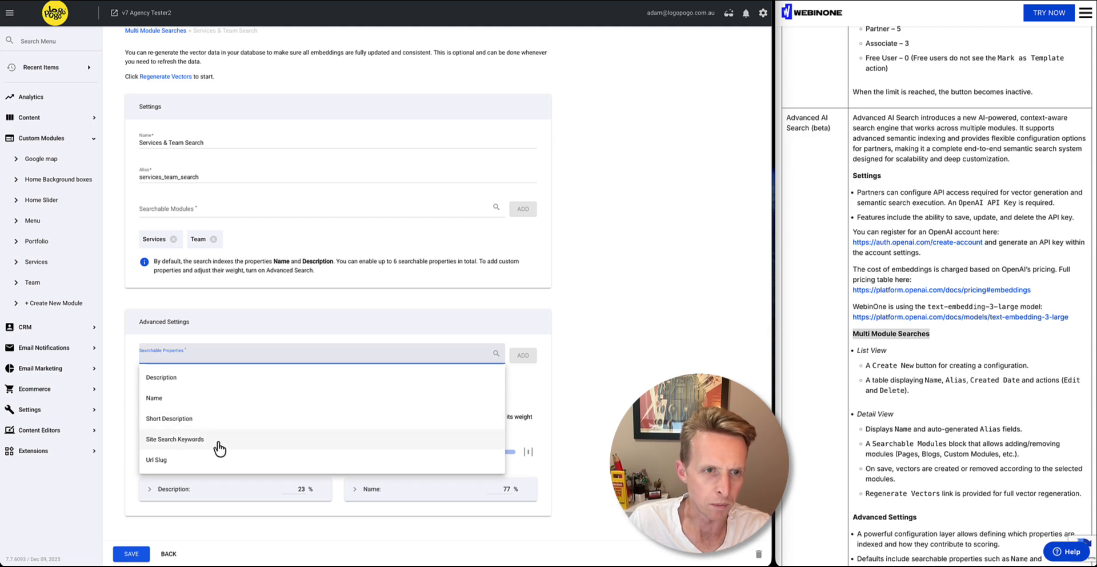
left_click(123, 354)
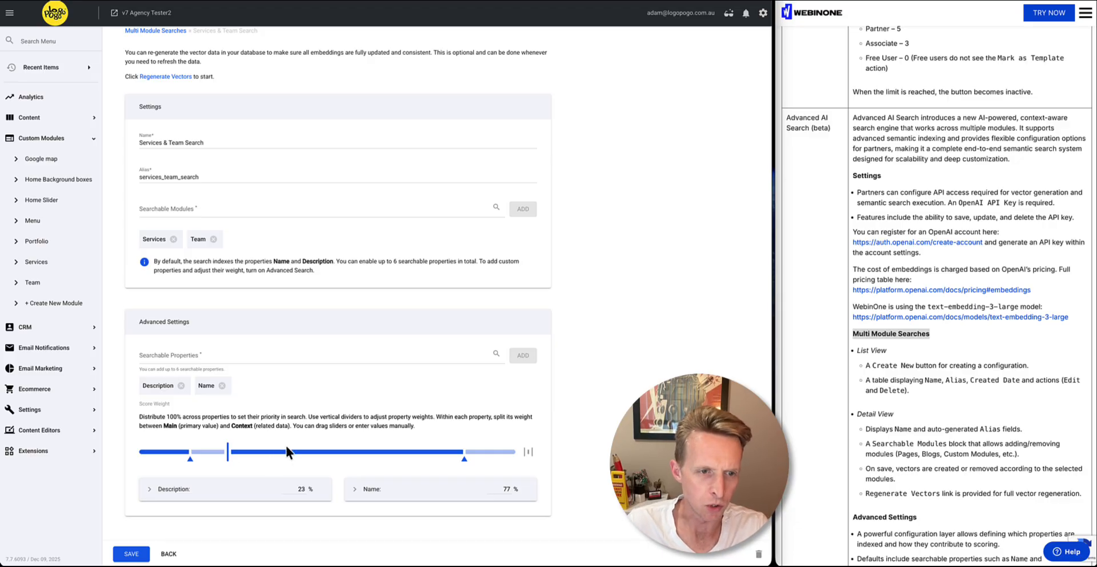
Expand the Description and Name weight details and set the score weight to 53% Description and 47% Name
left_click(234, 495)
left_click(374, 492)
scroll(335, 434, "down", 2)
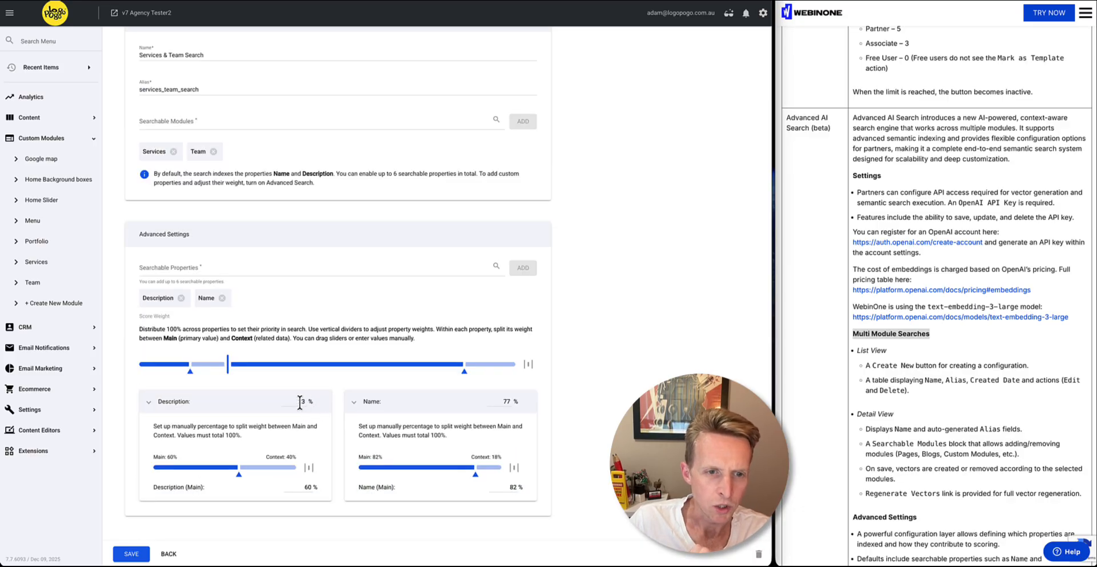
left_click(299, 403)
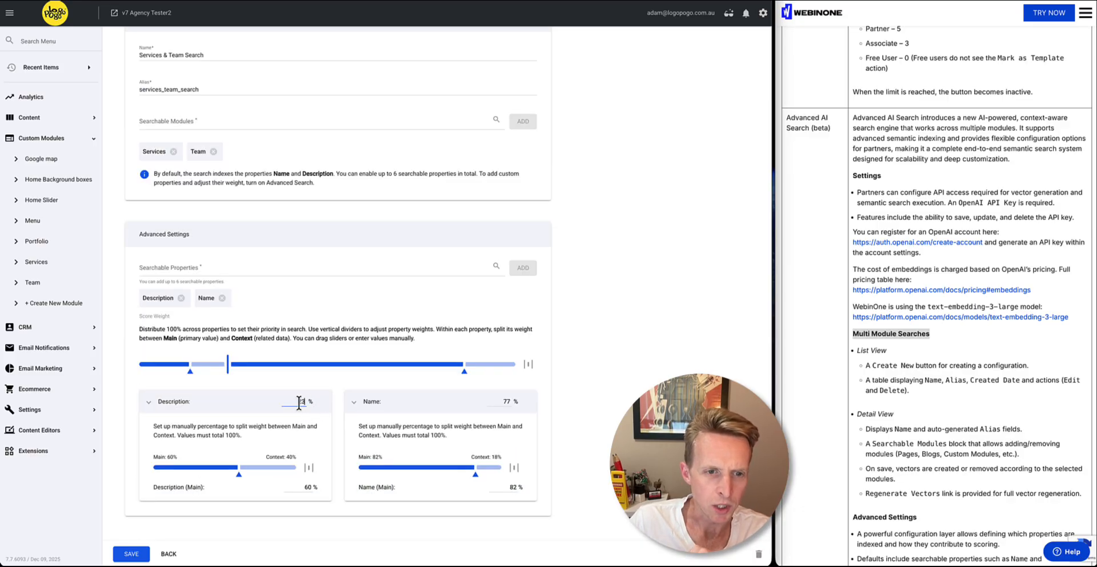
left_click(230, 361)
left_click_drag(232, 361, 320, 366)
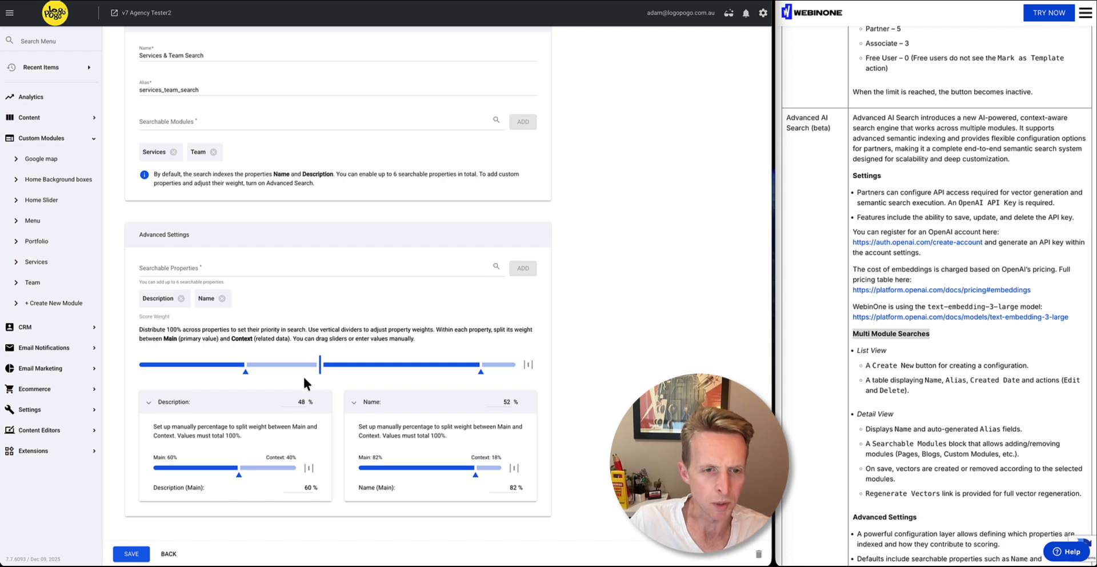
left_click_drag(323, 366, 338, 363)
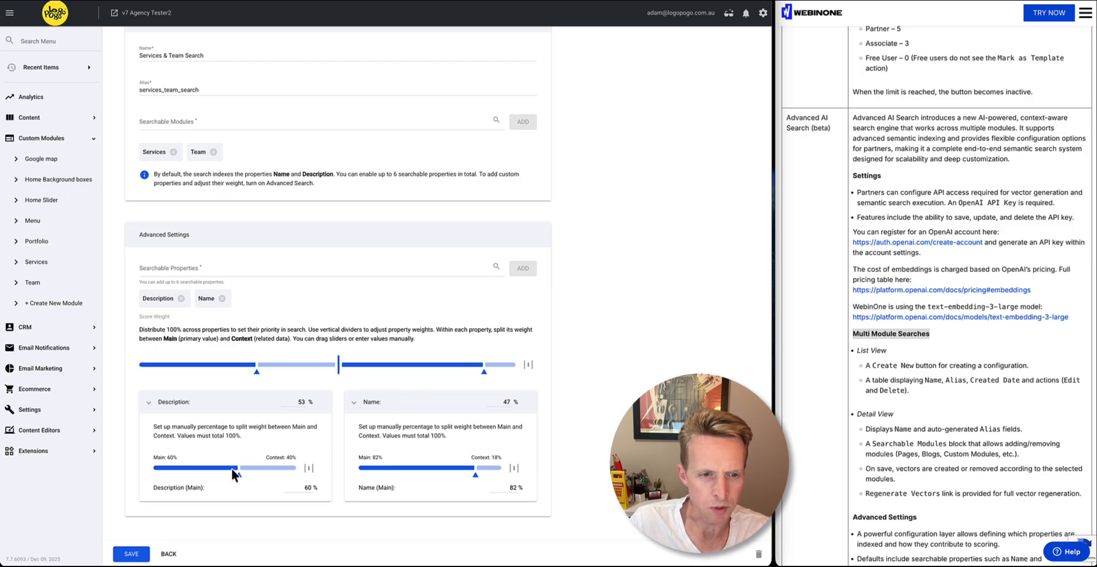
Highlight the Main and Context weight labels of the Description property
double_click(159, 456)
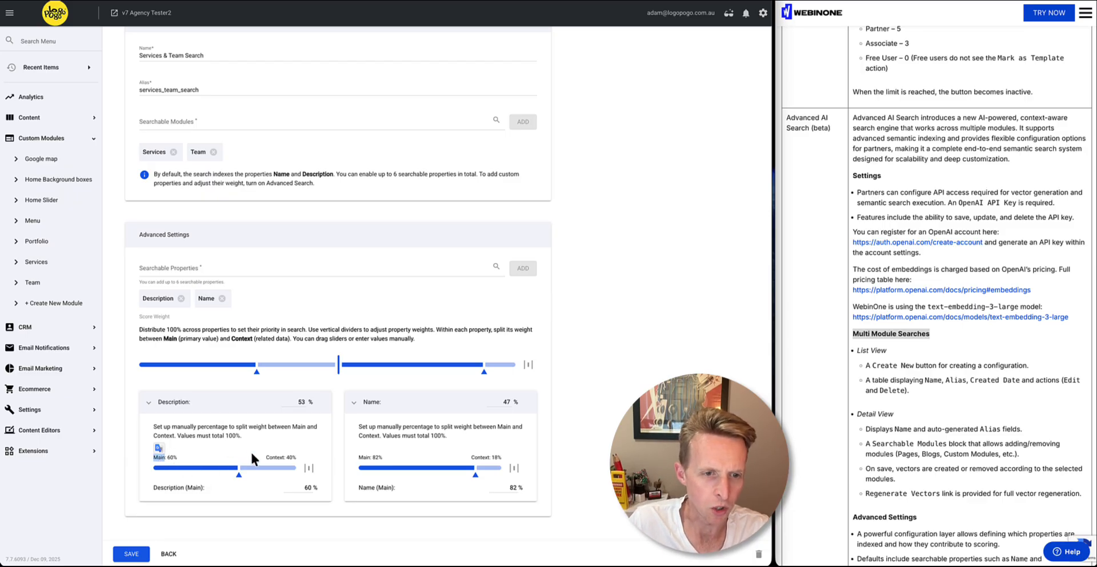
double_click(274, 457)
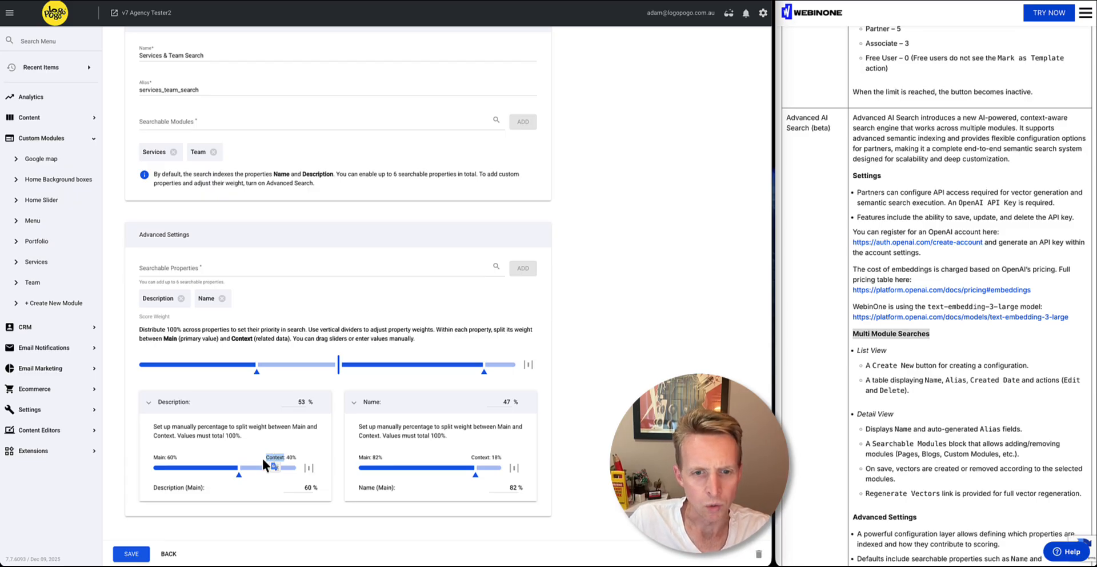
left_click(377, 406)
left_click(374, 406)
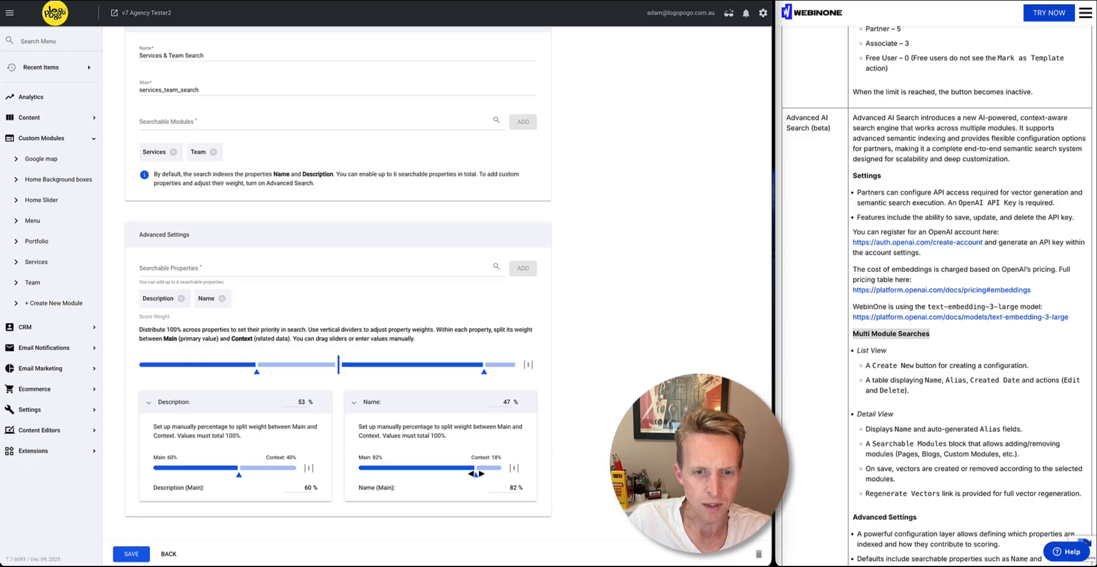
Adjust the Name property's weight split to 83% Main and 17% Context, and save the search configuration
left_click_drag(475, 473, 471, 474)
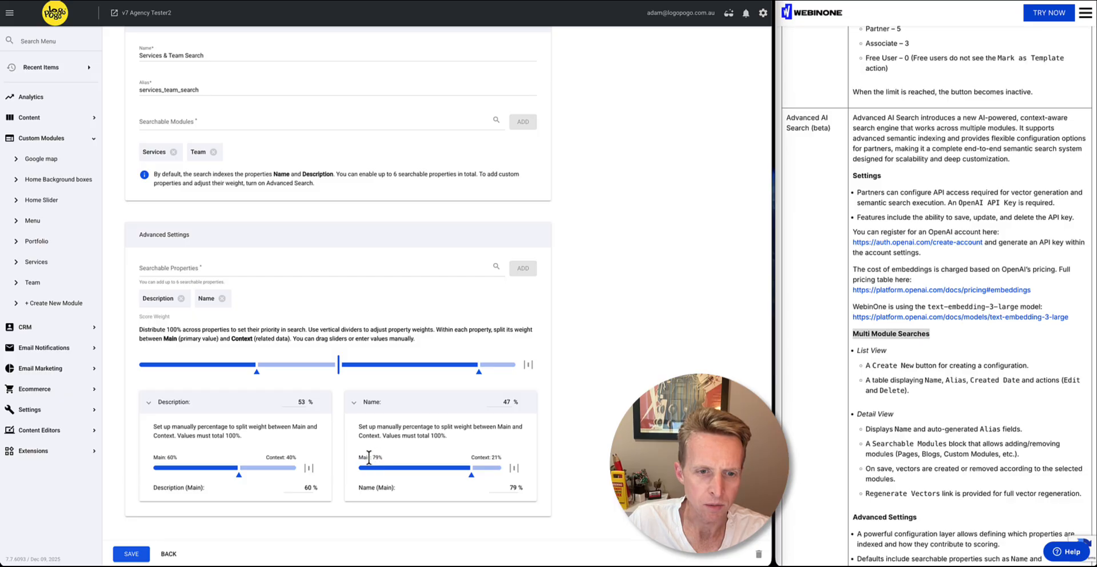
left_click_drag(358, 457, 368, 457)
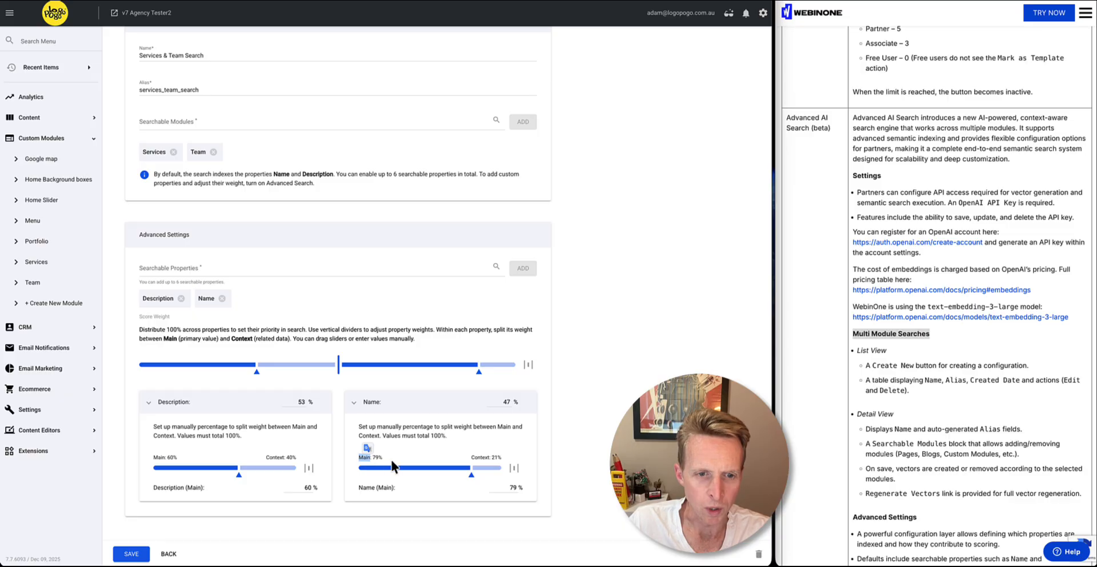
left_click(470, 473)
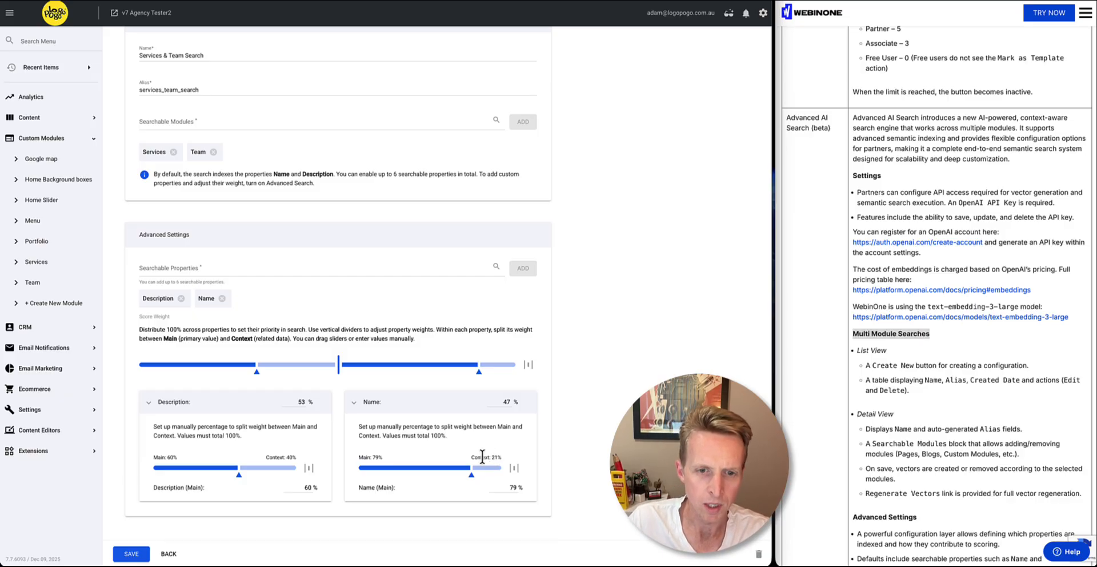
left_click_drag(472, 474, 401, 474)
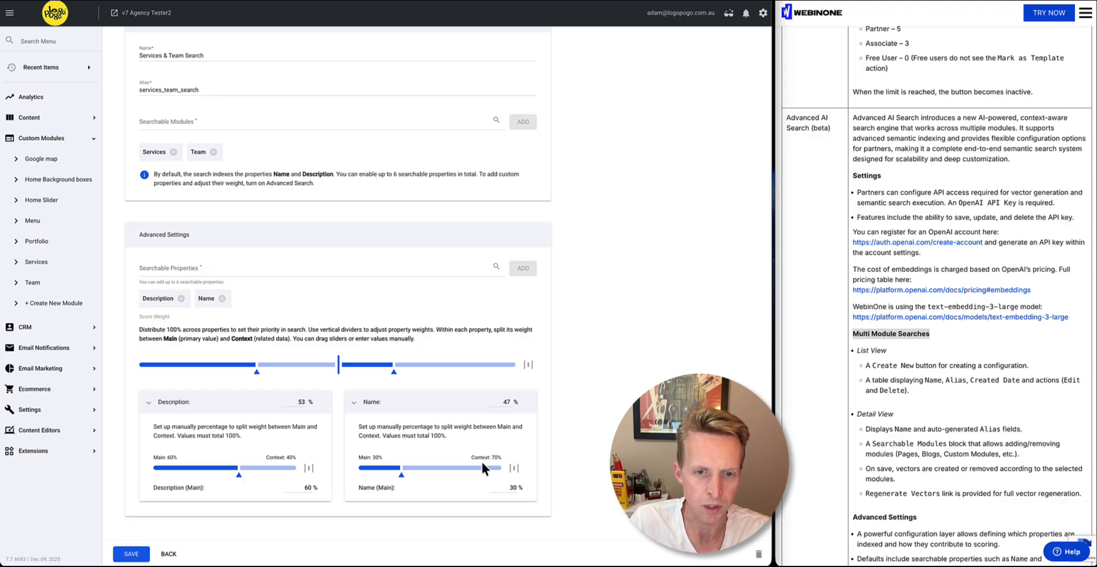
left_click_drag(408, 474, 477, 473)
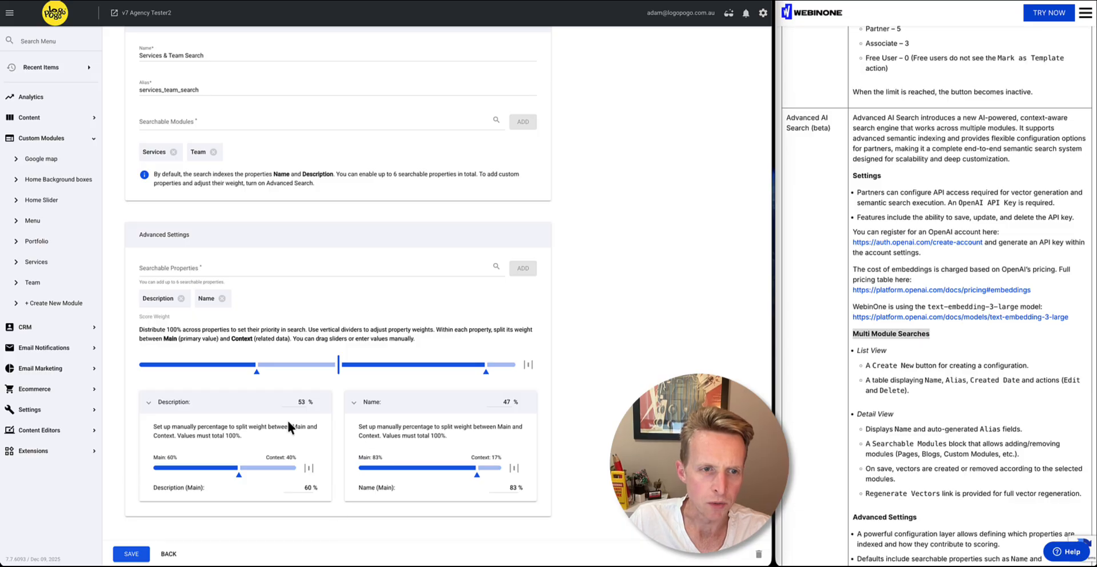
left_click(131, 553)
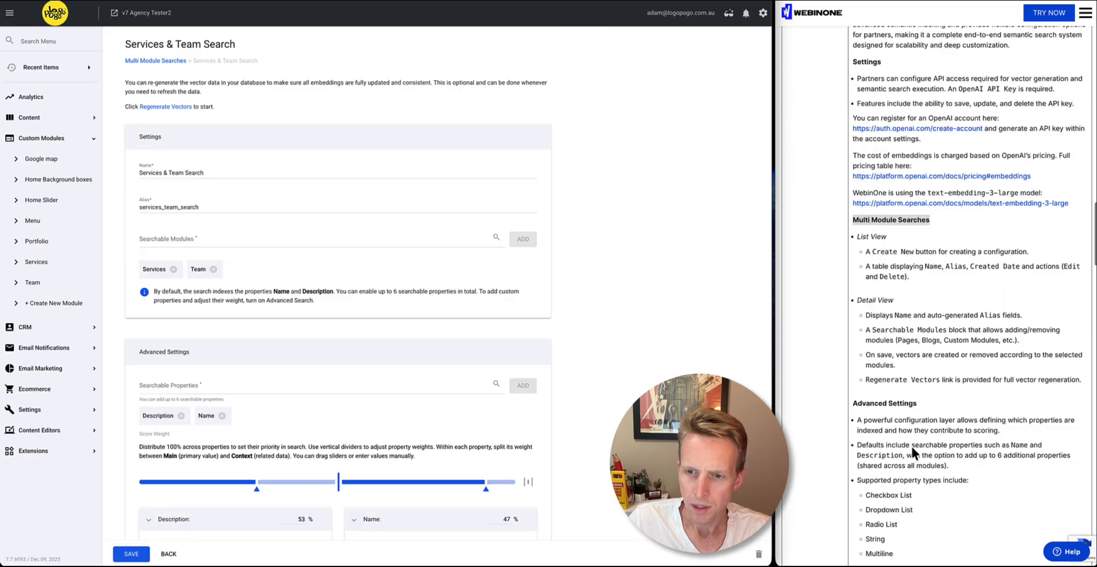
Find the supported property types and system searchable properties in the release notes' Advanced Settings section and highlight them
scroll(911, 445, "down", 5)
scroll(901, 410, "down", 1)
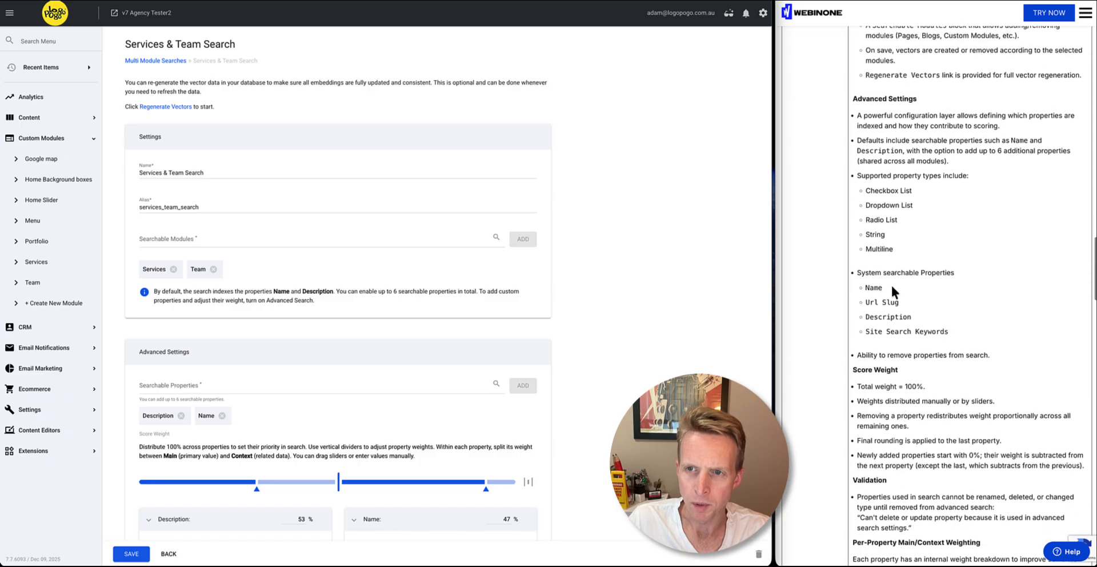
left_click_drag(869, 184, 949, 323)
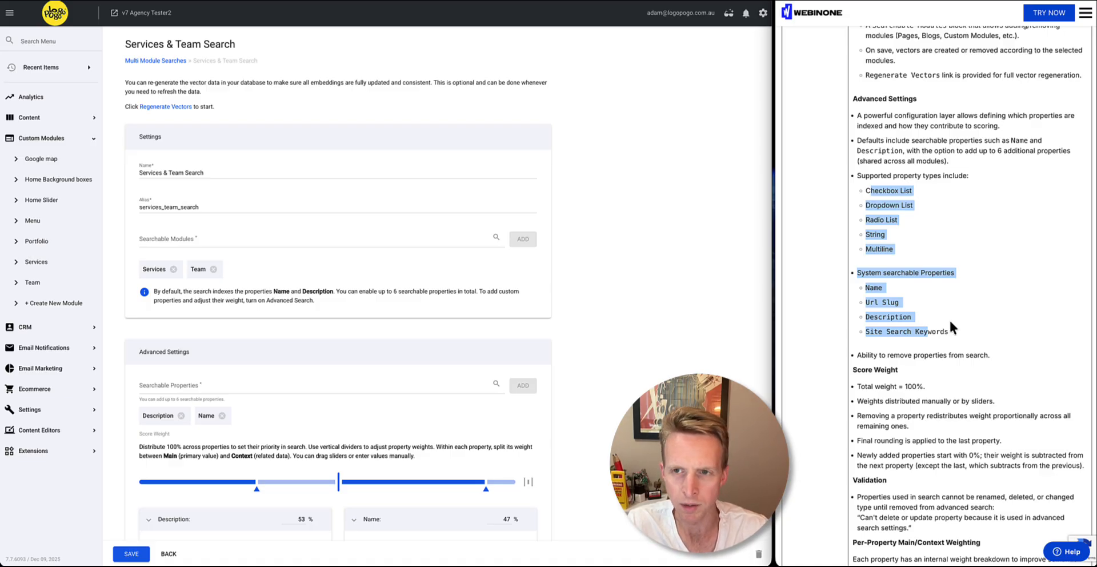
Highlight the Score Weight rules in the release notes and compare them with the score weight settings of Services & Team Search
left_click(917, 242)
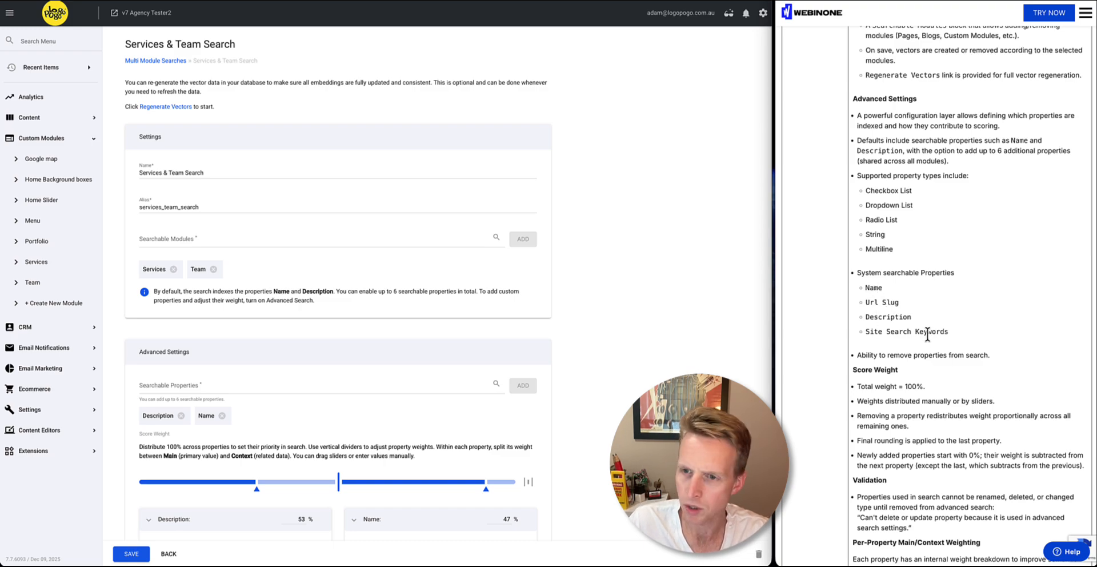
scroll(914, 320, "down", 2)
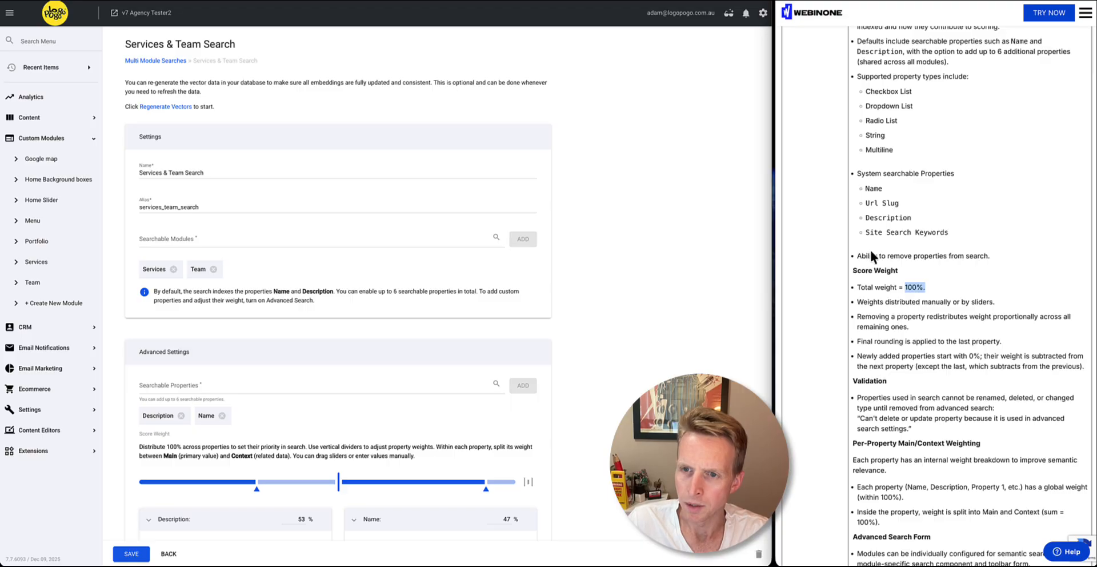
left_click_drag(870, 270, 914, 325)
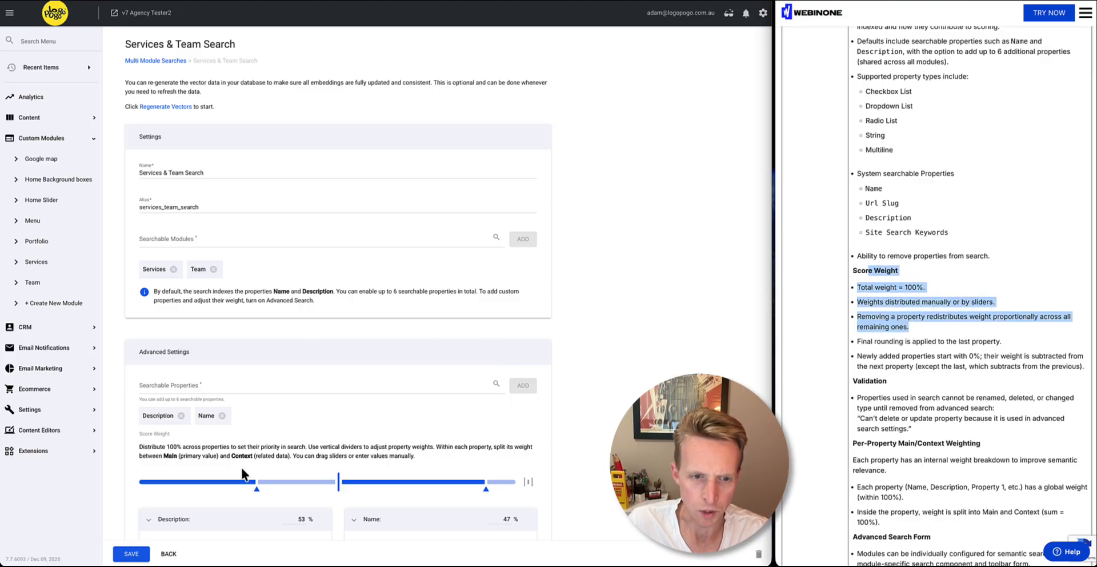
scroll(363, 478, "down", 2)
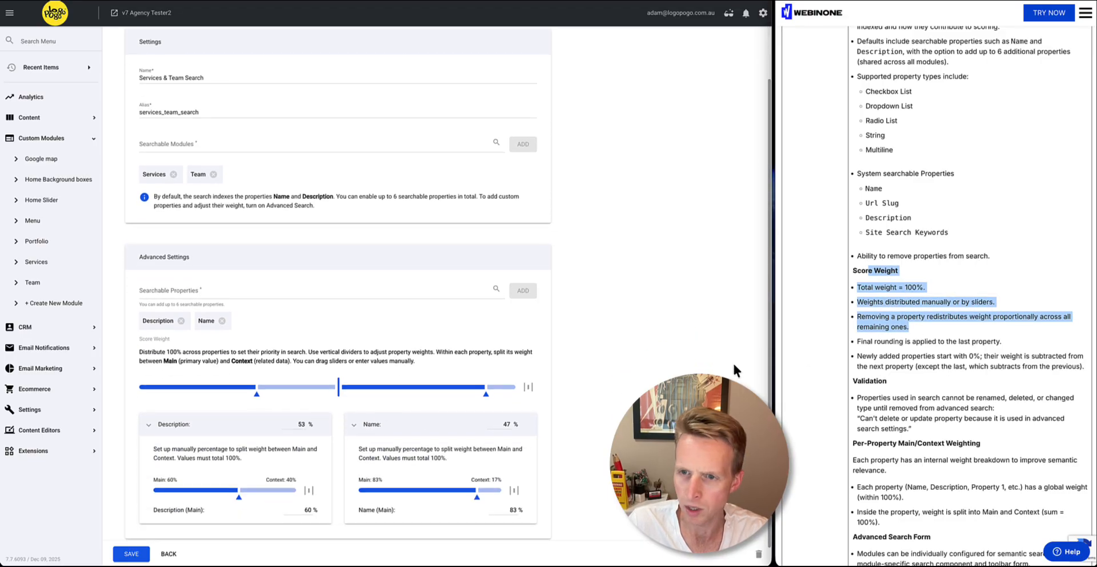
Highlight the Validation, Main/Context Weighting and Advanced Search Form passages in the release notes
scroll(908, 357, "down", 1)
left_click_drag(862, 309, 918, 352)
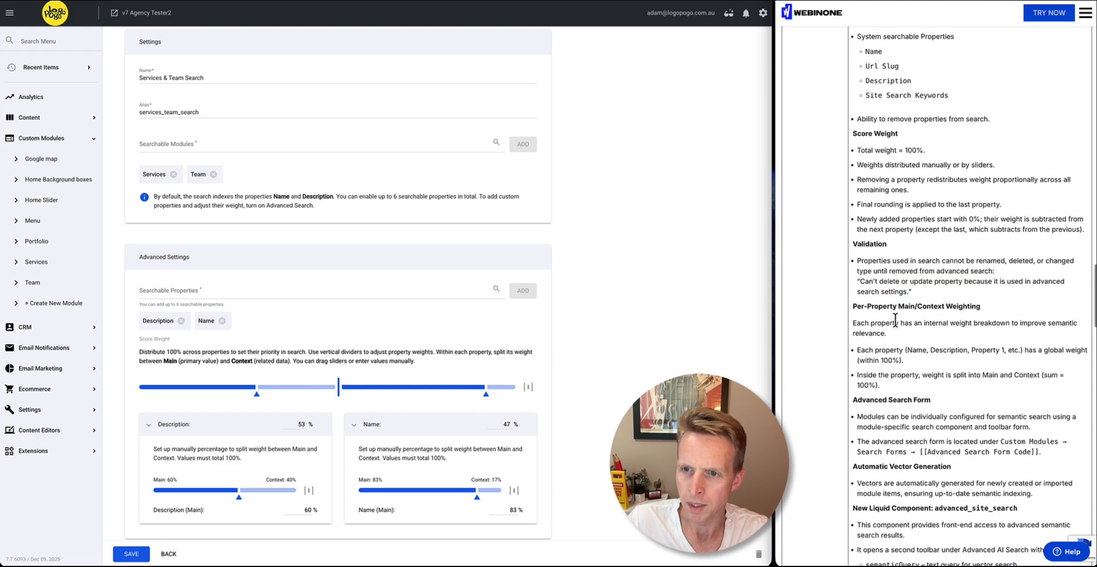
left_click_drag(898, 306, 980, 307)
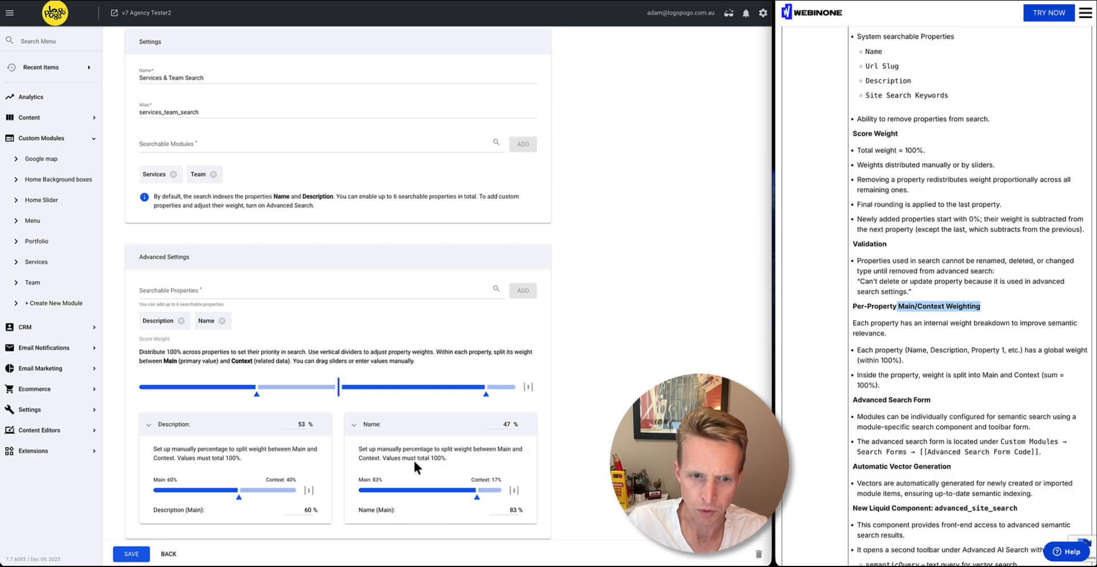
left_click_drag(862, 305, 921, 323)
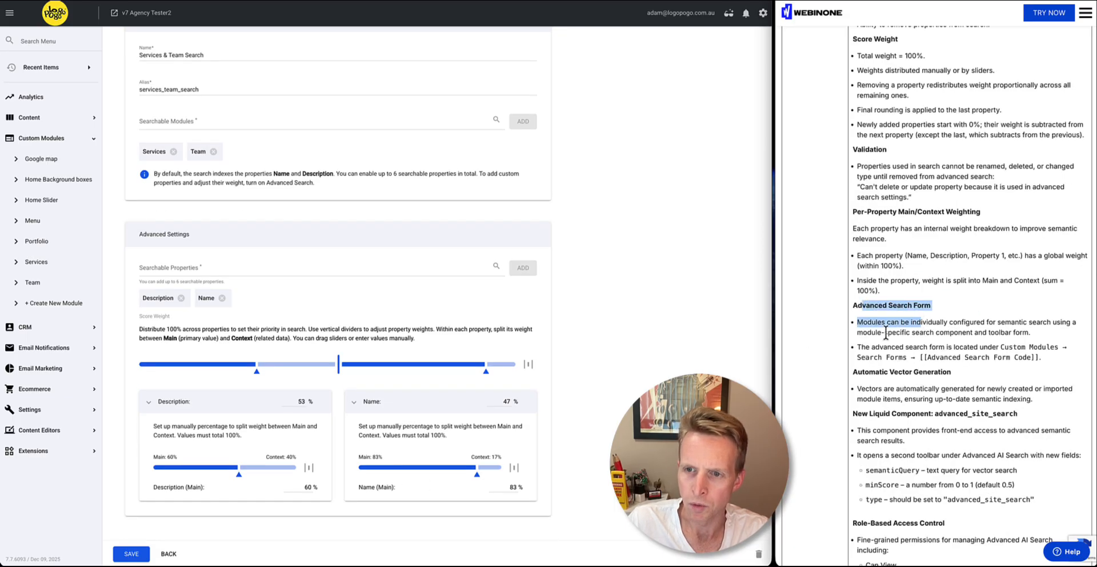
left_click(572, 352)
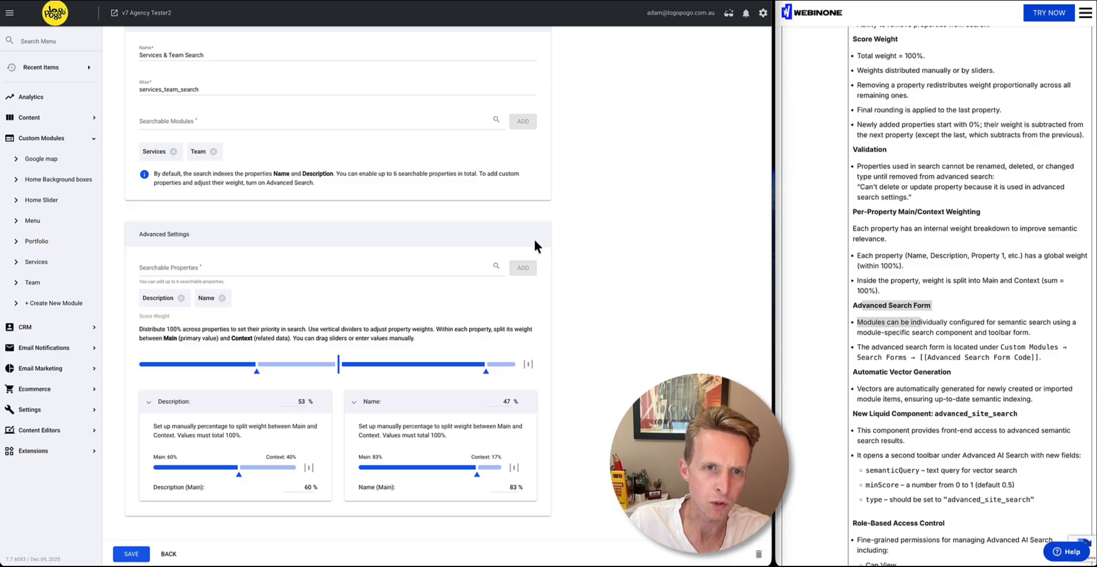
Open the Advanced Search settings of the Services custom module
scroll(534, 239, "up", 3)
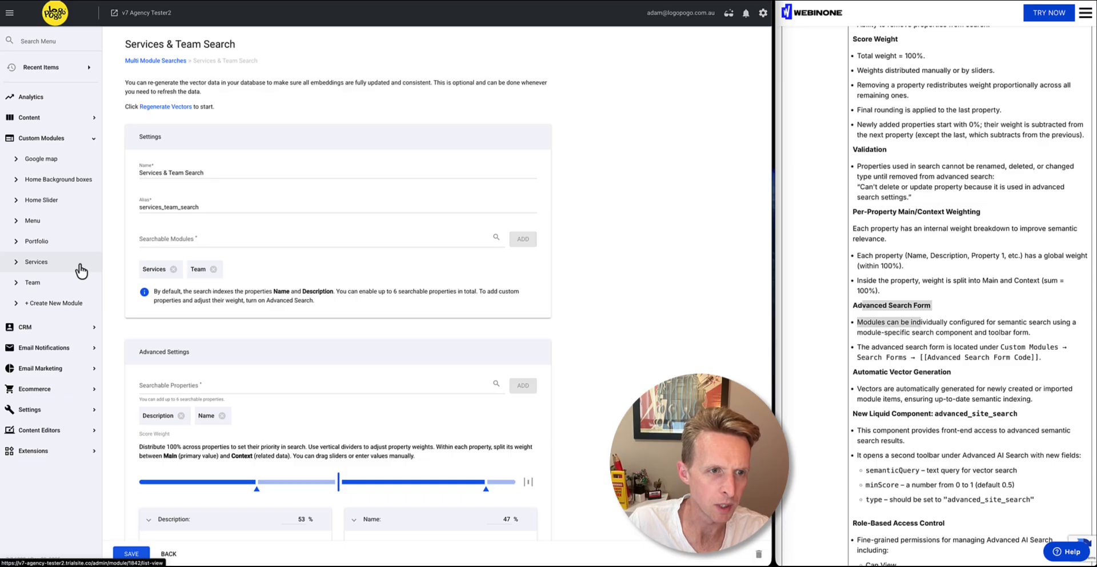
left_click(60, 264)
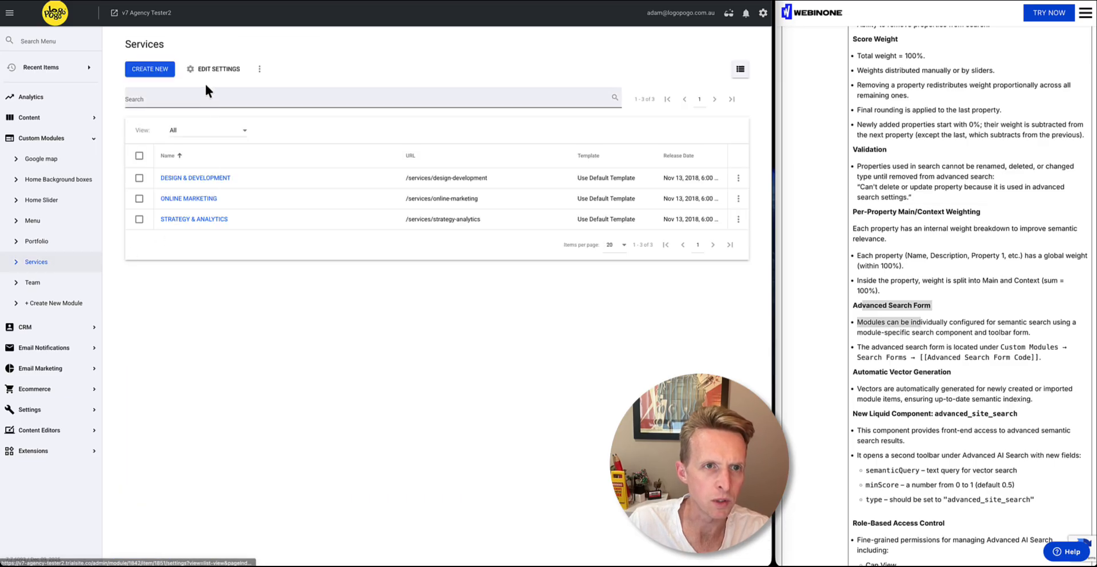
left_click(214, 71)
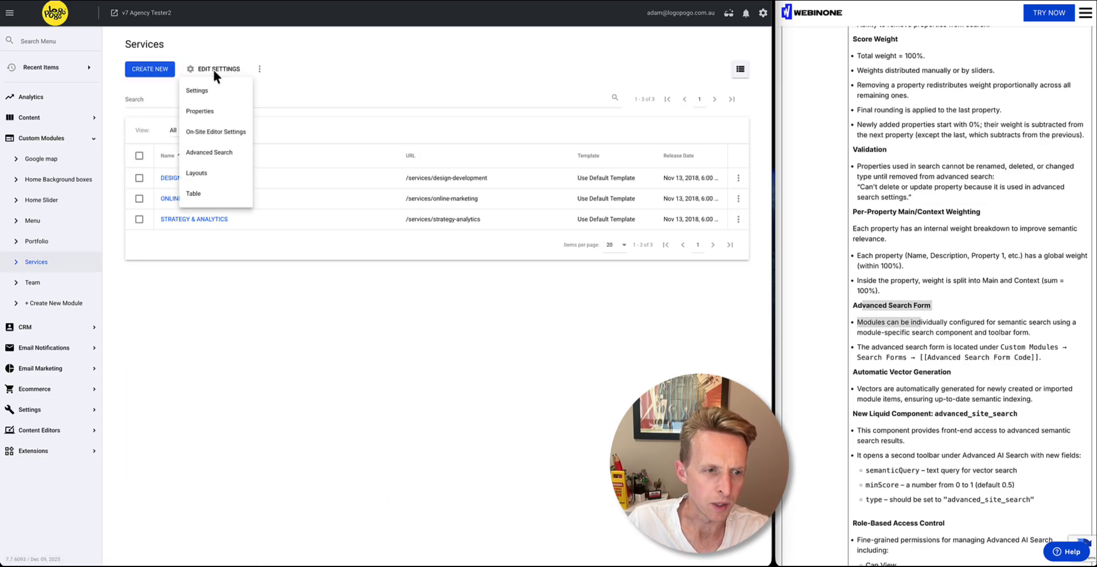
left_click(214, 155)
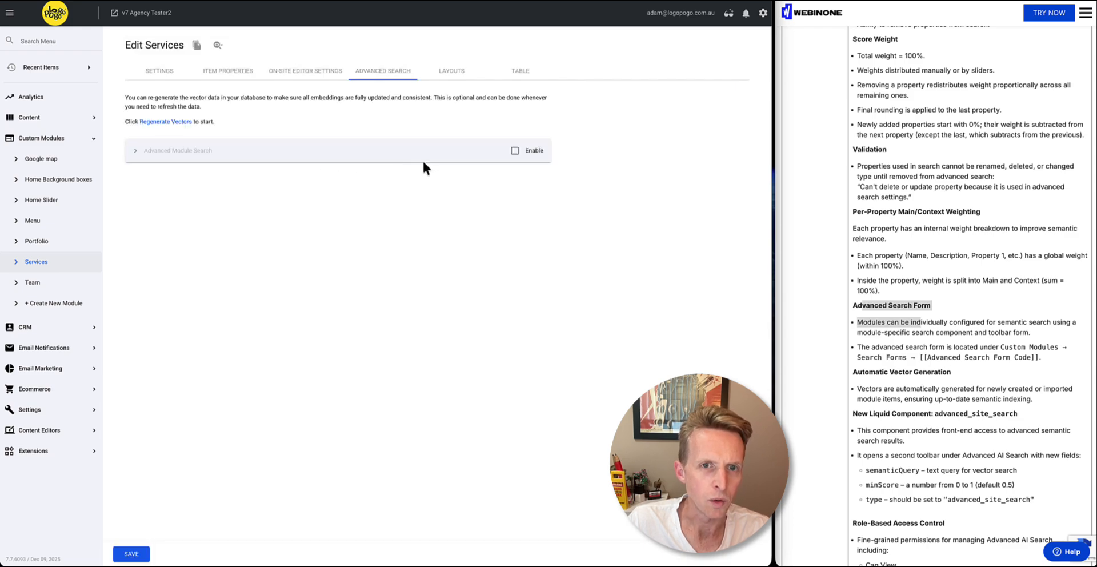
Enable Advanced Module Search for the Services module, expand its settings and save
left_click(516, 152)
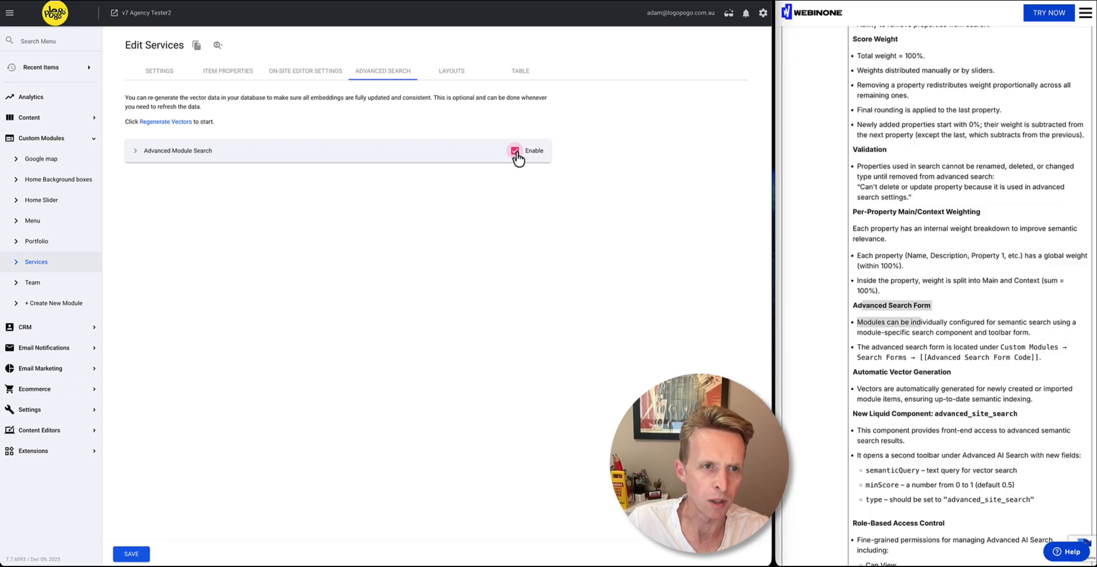
left_click(424, 161)
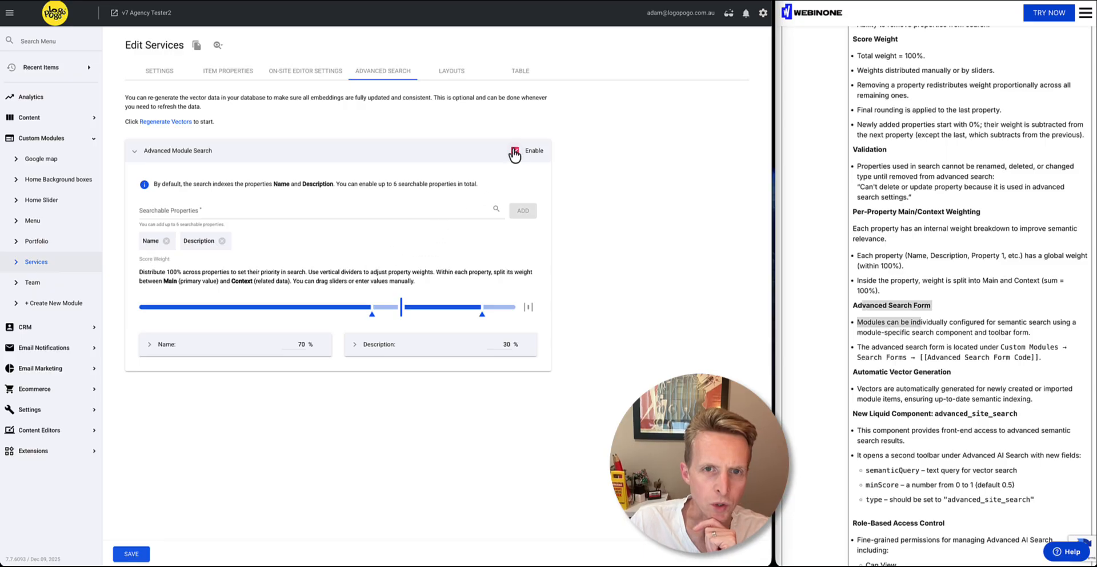
left_click(132, 553)
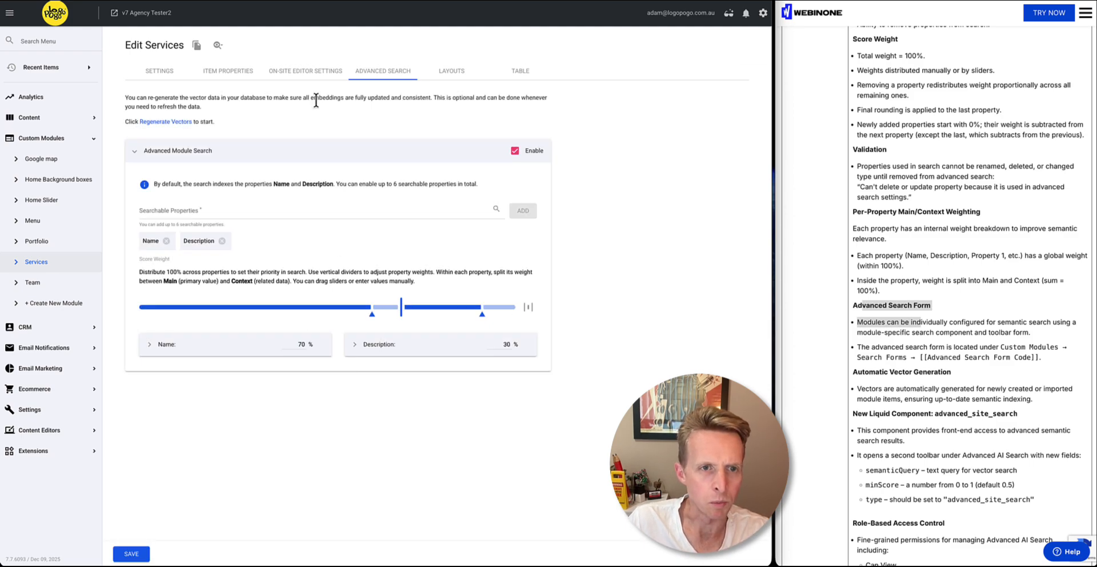
Find the Automatic Vector Generation section in the release notes and highlight it
left_click(790, 326)
scroll(791, 326, "down", 4)
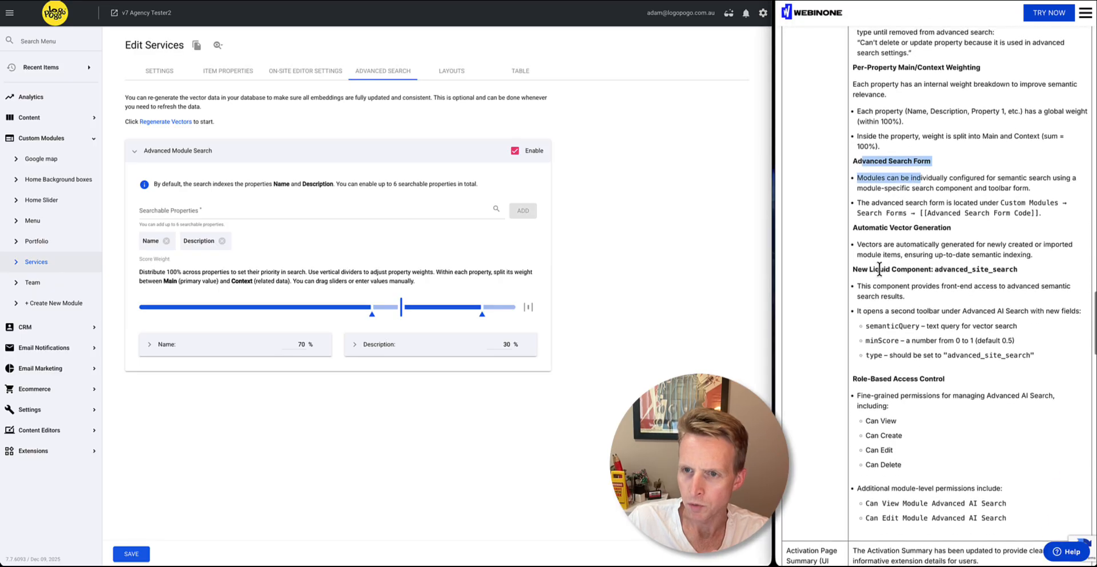
left_click_drag(853, 224, 1032, 254)
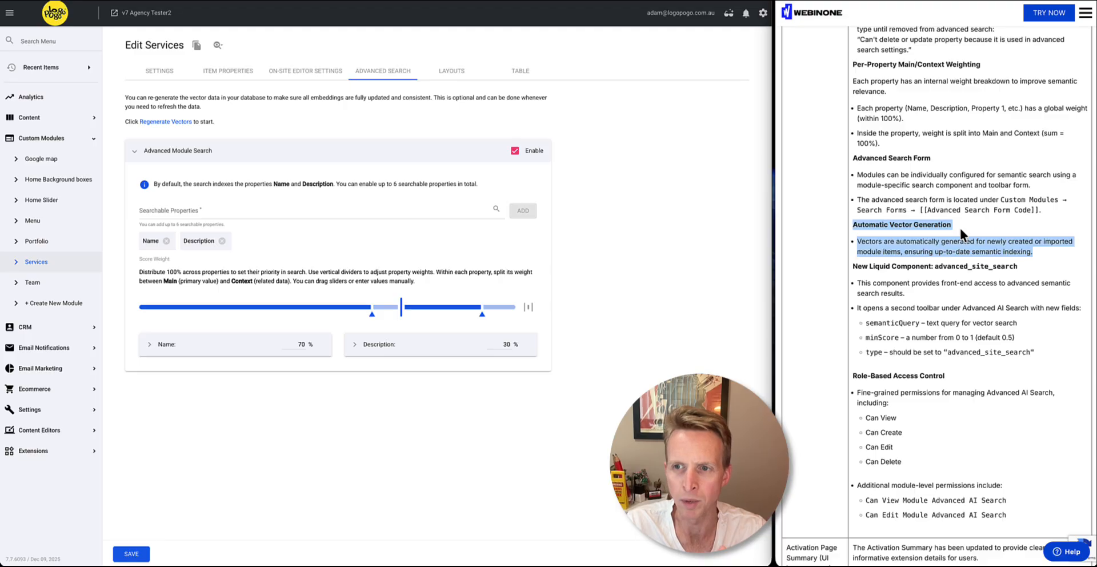
Regenerate the vectors from the Services module's Advanced Search settings and confirm the request
left_click(701, 215)
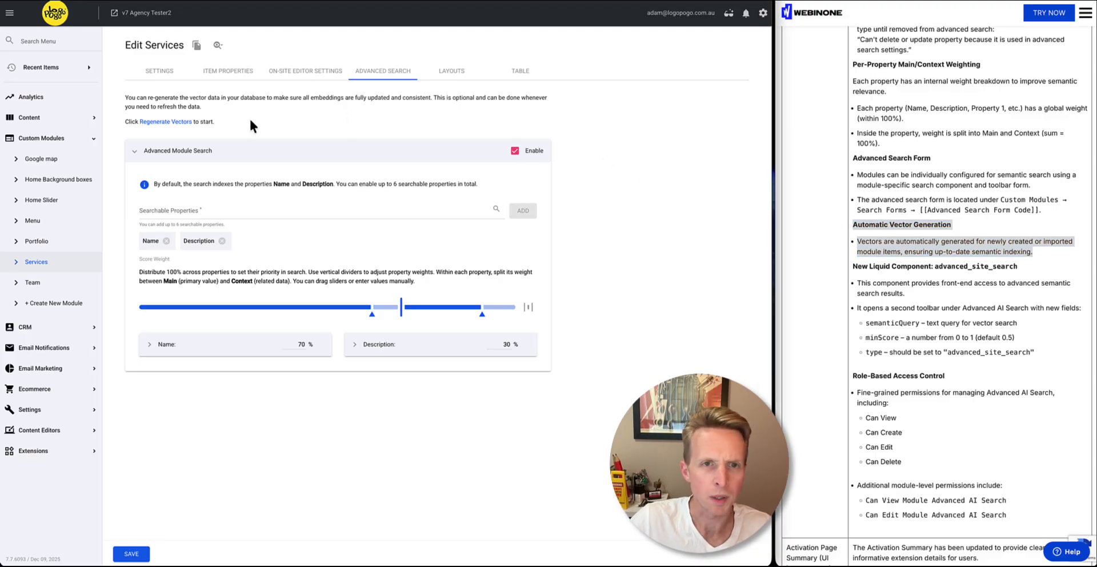
left_click(166, 122)
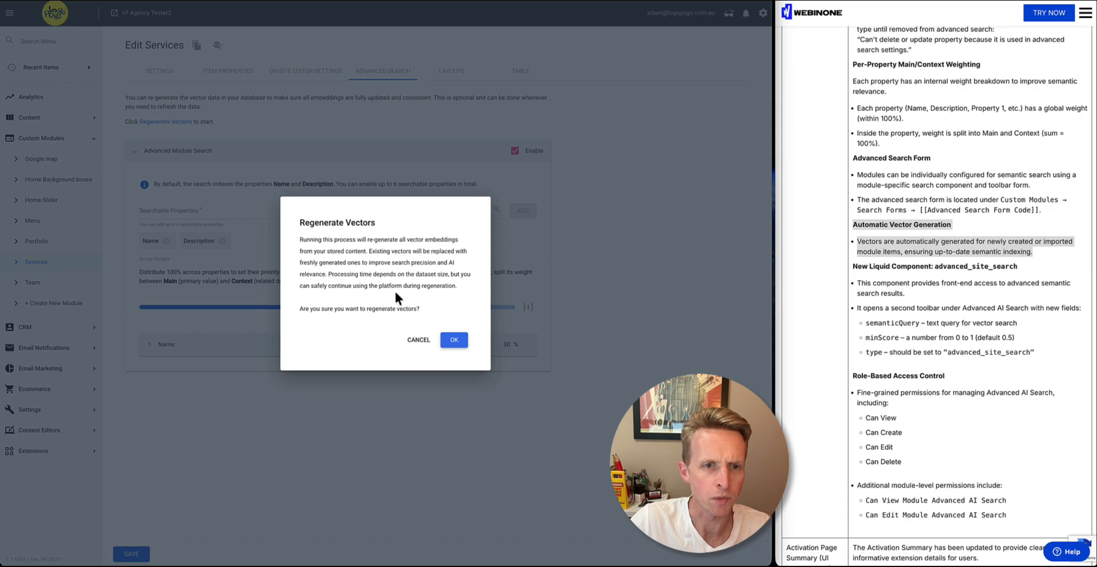
left_click(454, 339)
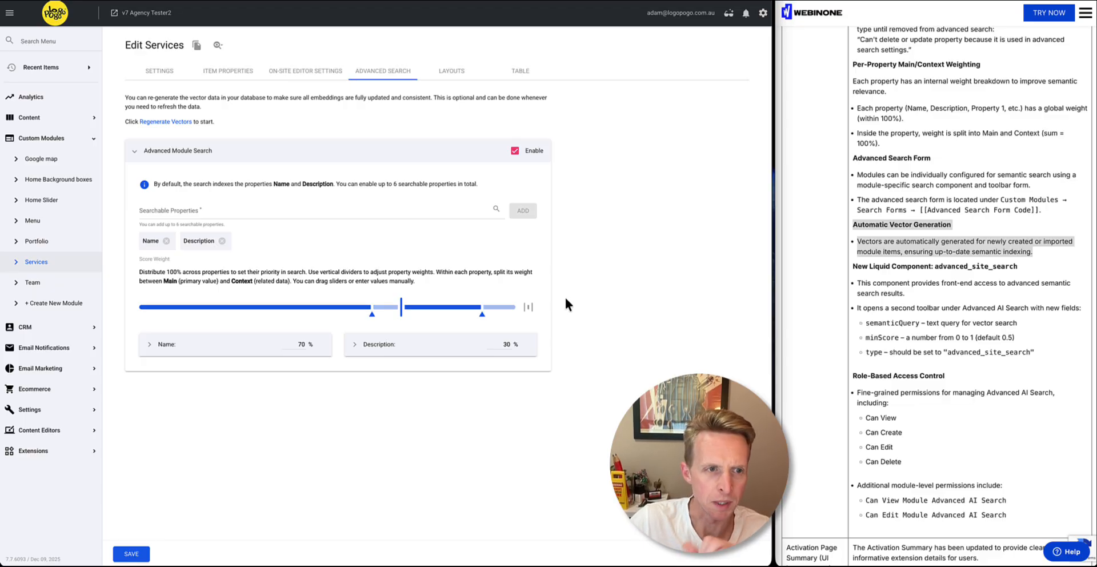
Highlight the new Liquid component name advanced_site_search in the release notes
left_click(899, 270)
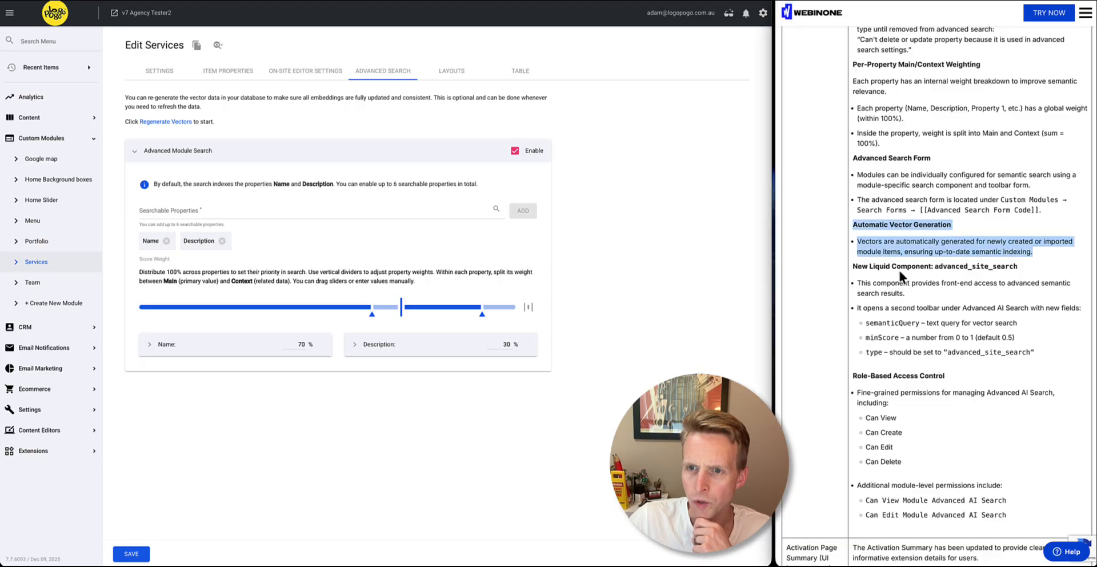
left_click(865, 268)
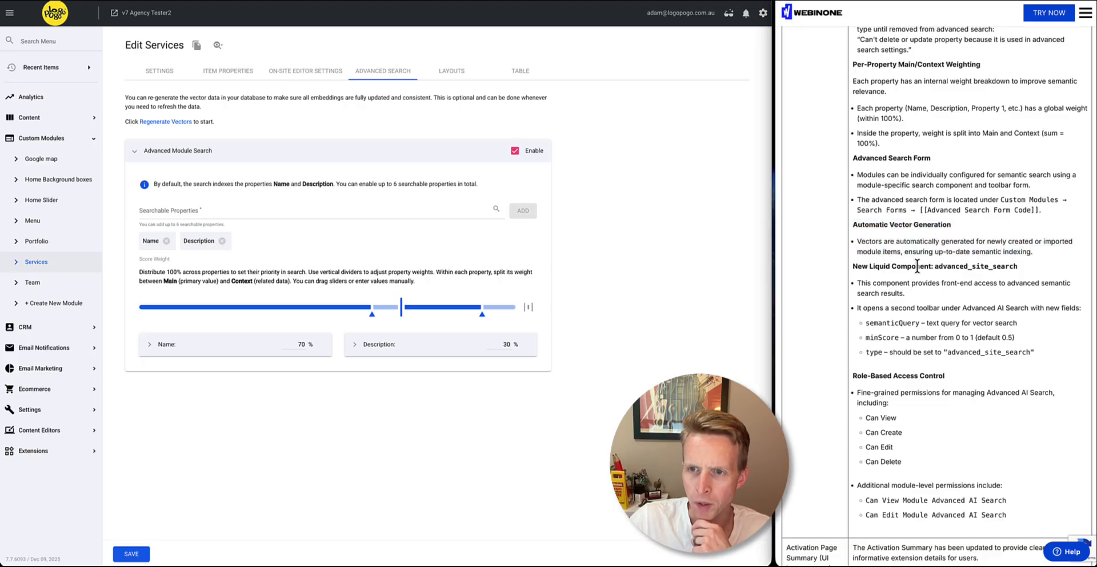
double_click(917, 266)
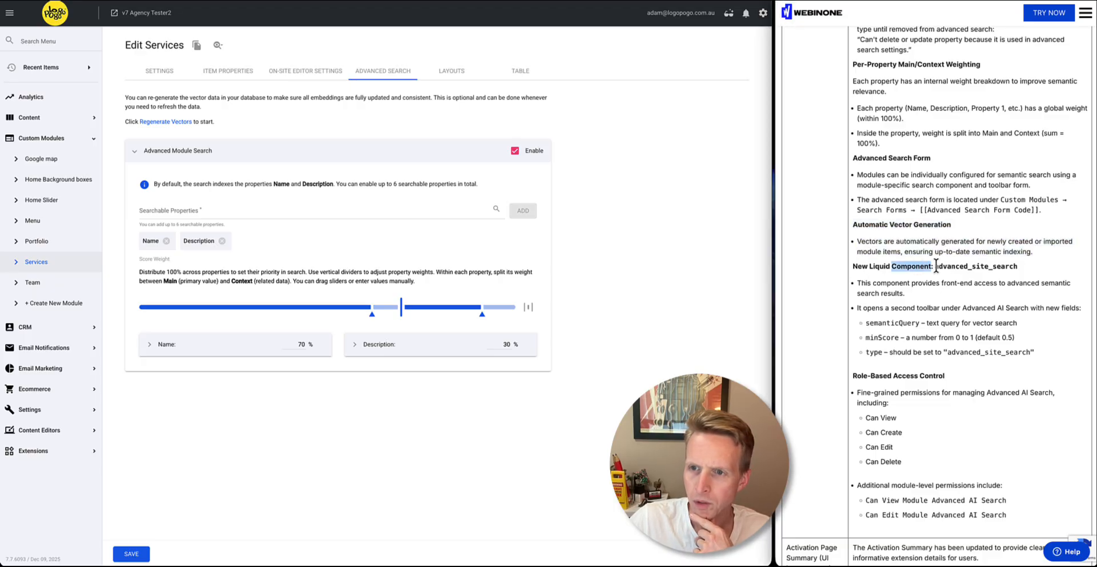
left_click(937, 267)
left_click_drag(937, 266, 1016, 266)
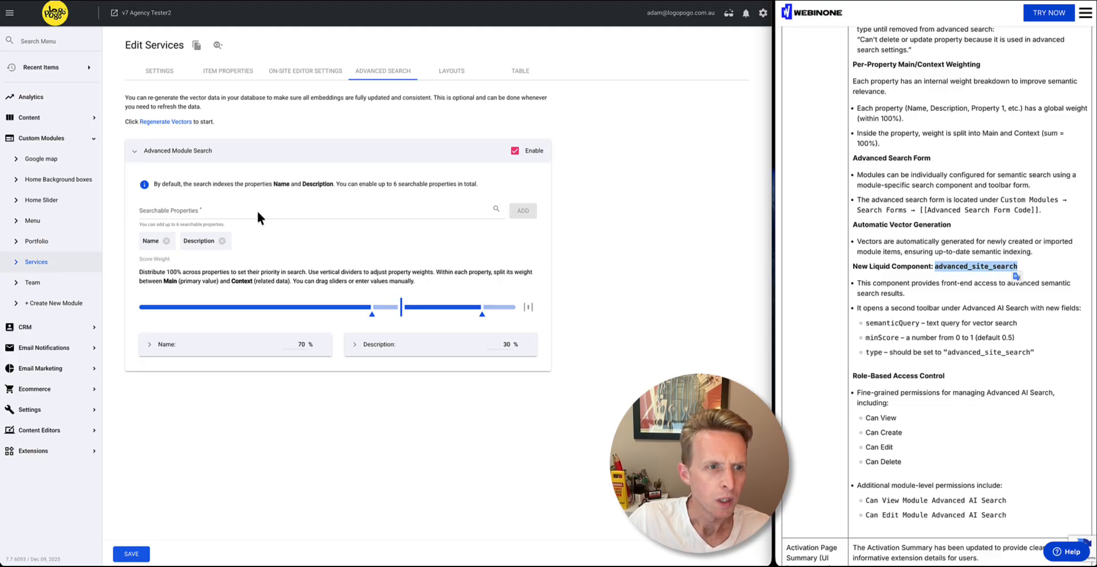
Open the AI Search page for editing and place the cursor in its content code
left_click(63, 118)
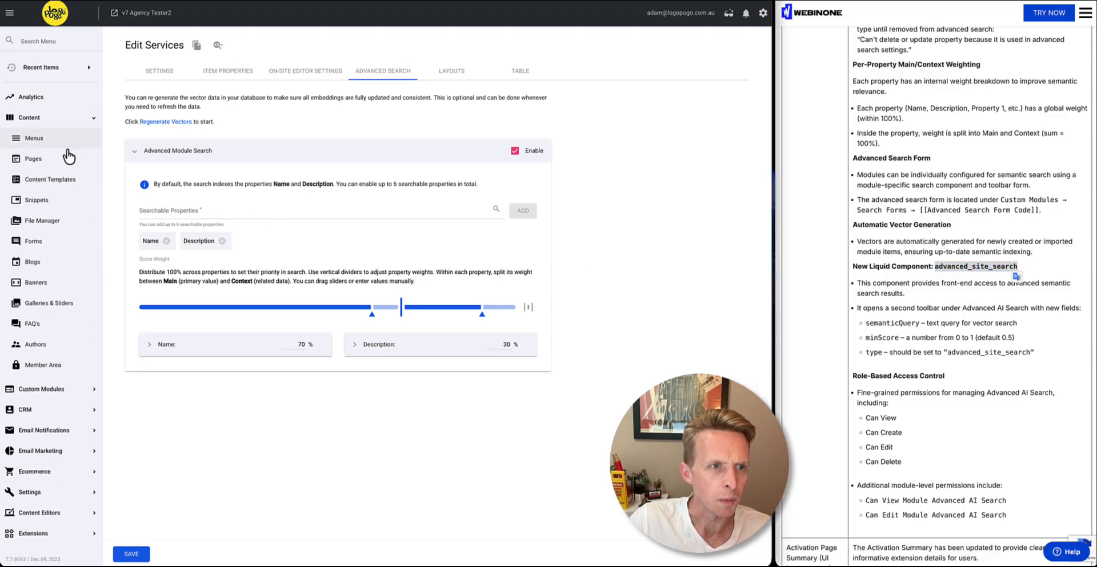
left_click(63, 158)
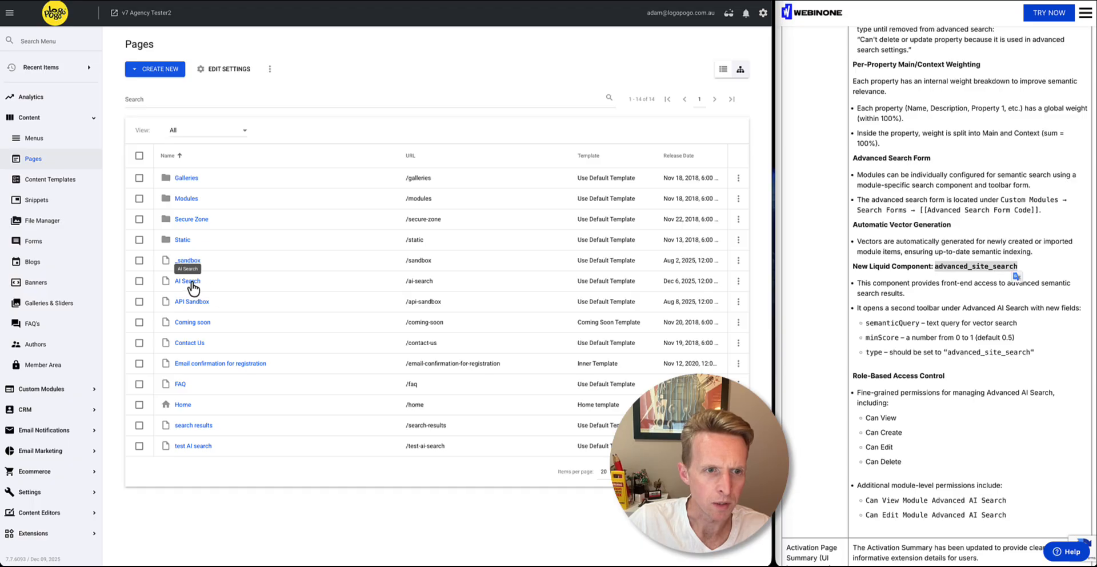
left_click(190, 281)
scroll(267, 380, "down", 3)
left_click(366, 326)
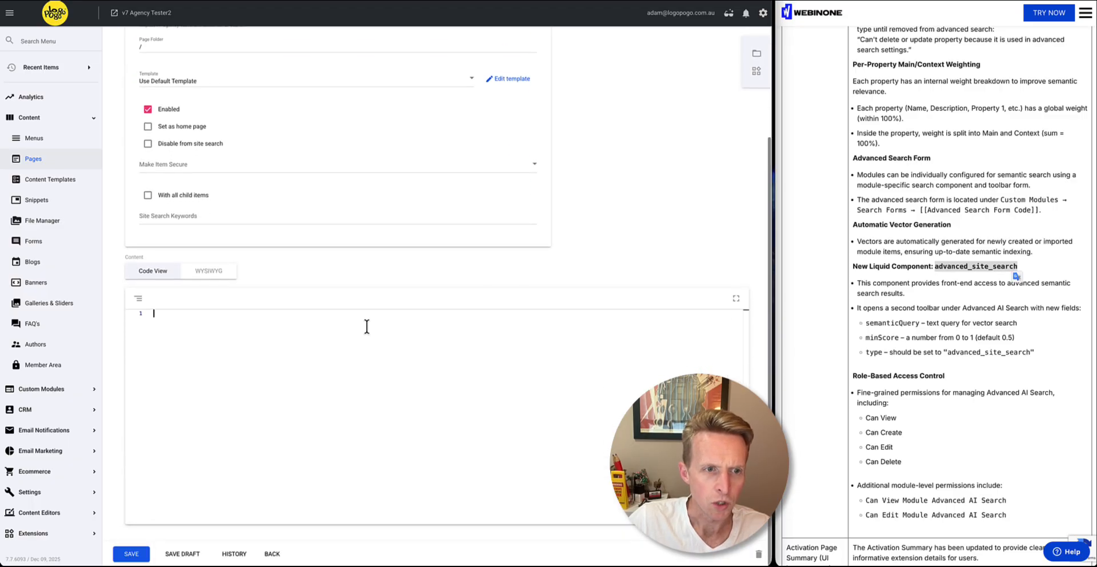
Open the Advanced AI Search component settings and choose Services & Team Search as the source
left_click(756, 72)
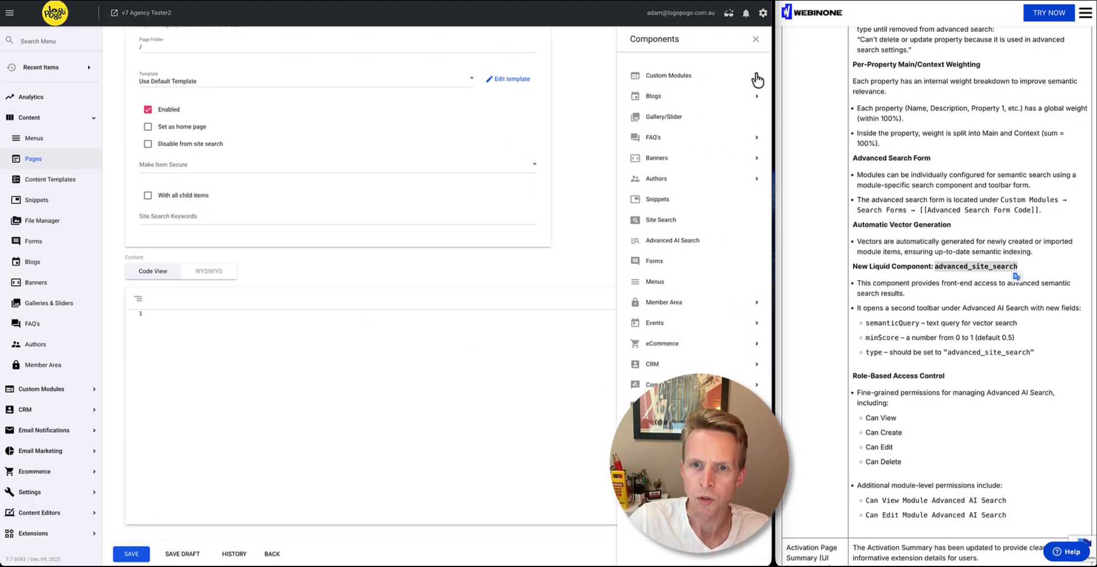
left_click(675, 240)
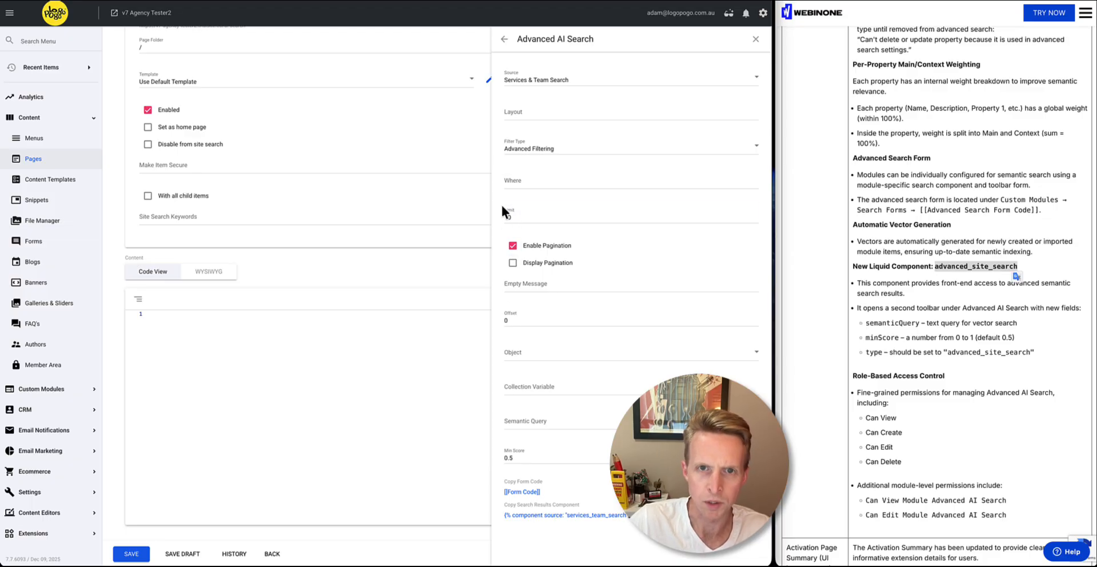
left_click(533, 80)
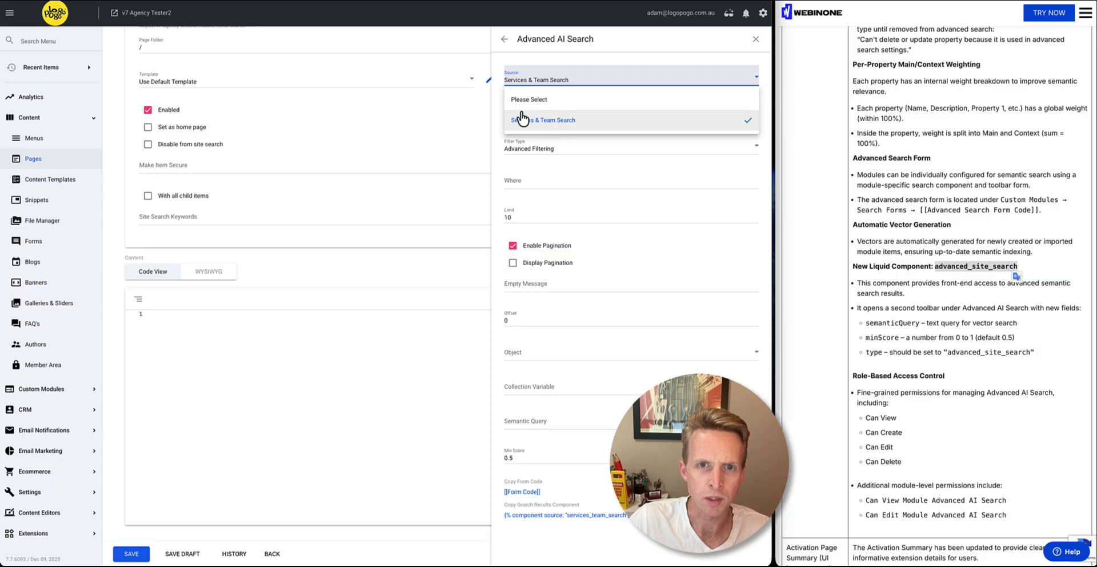
left_click(543, 124)
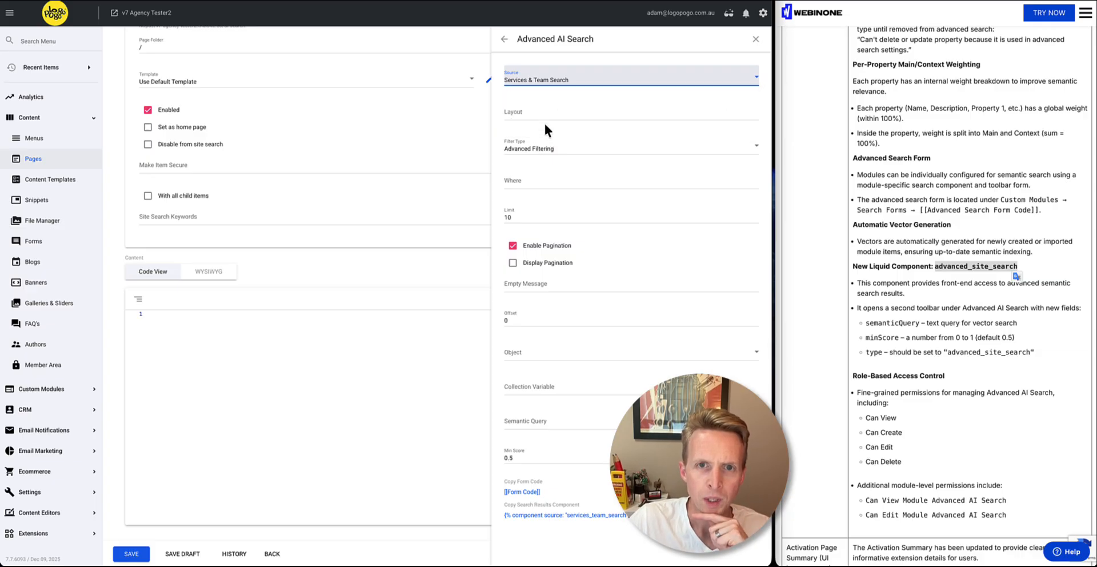
Set the component's Semantic Query to "keyword", leaving the Layout and Where fields empty
left_click(545, 116)
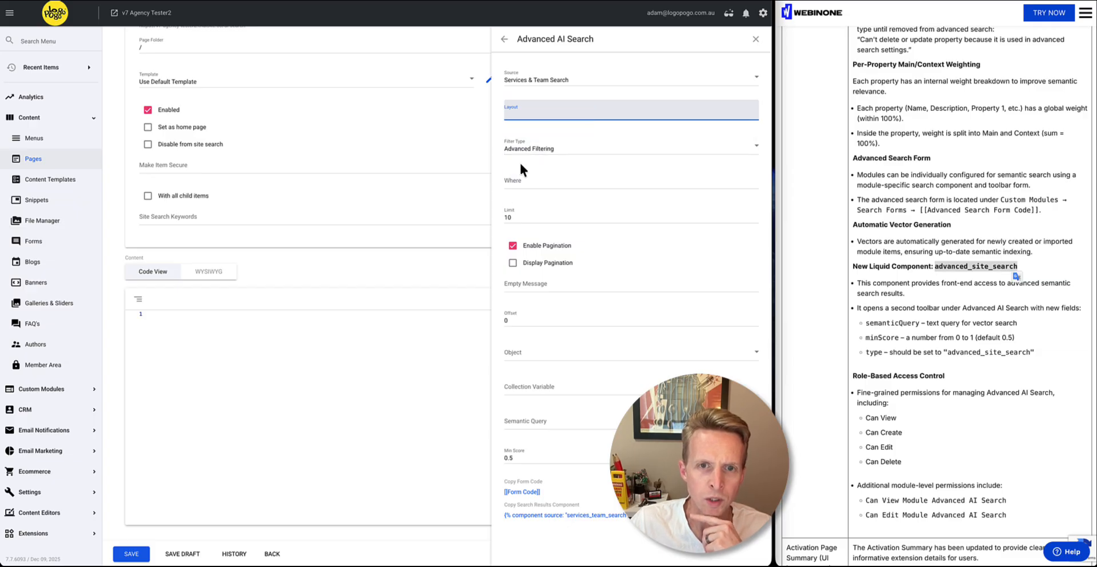
left_click(517, 181)
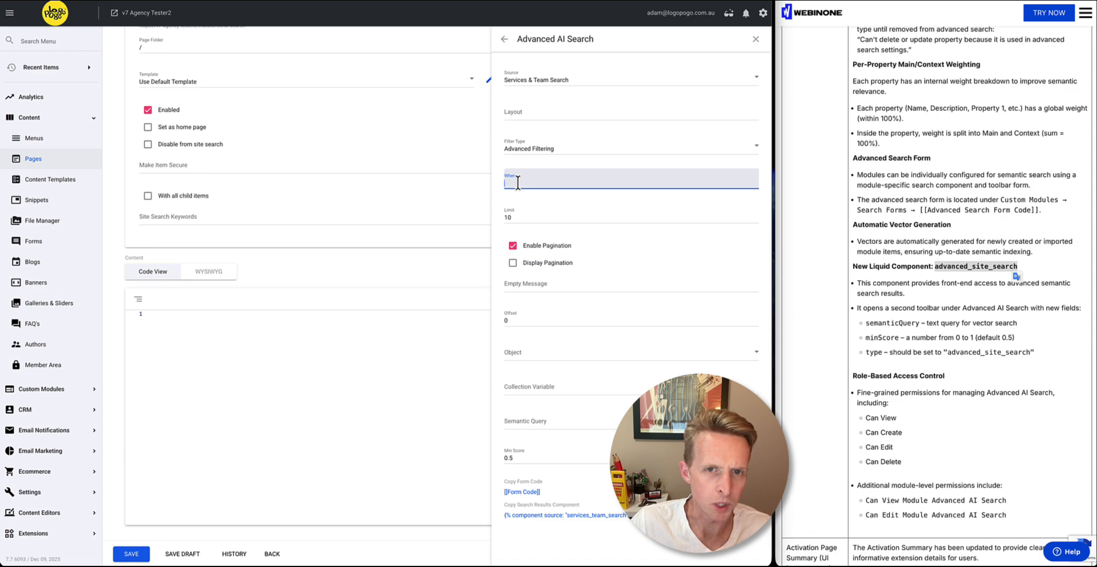
left_click(498, 188)
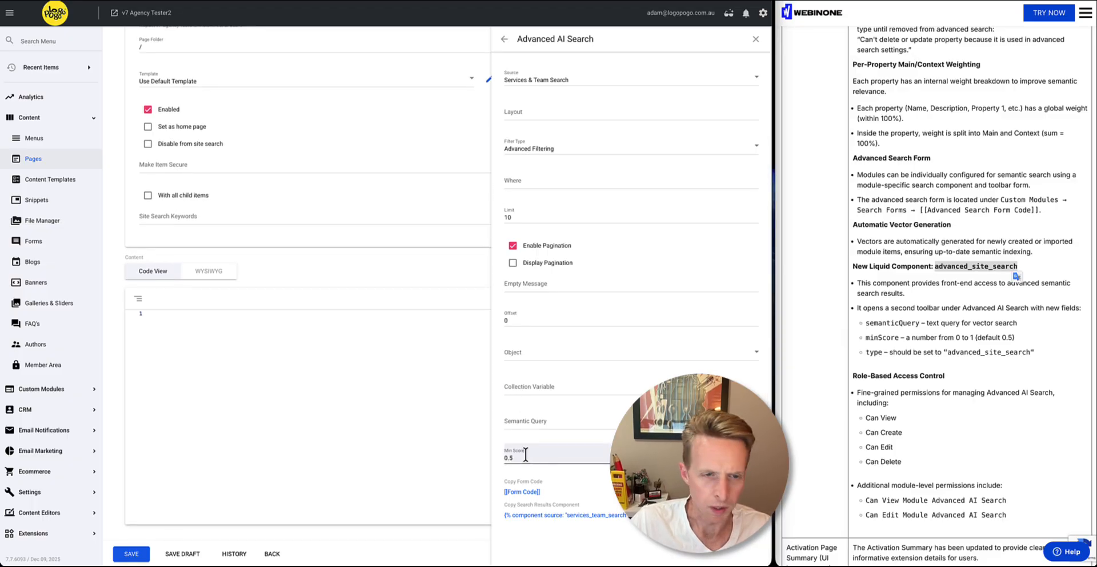
left_click(521, 418)
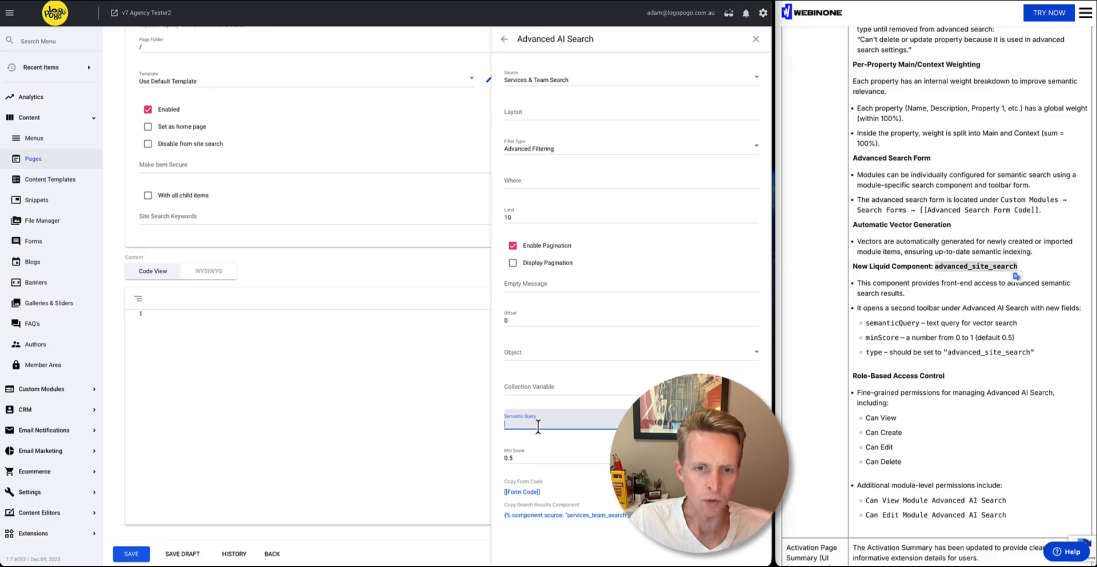
type("keyword")
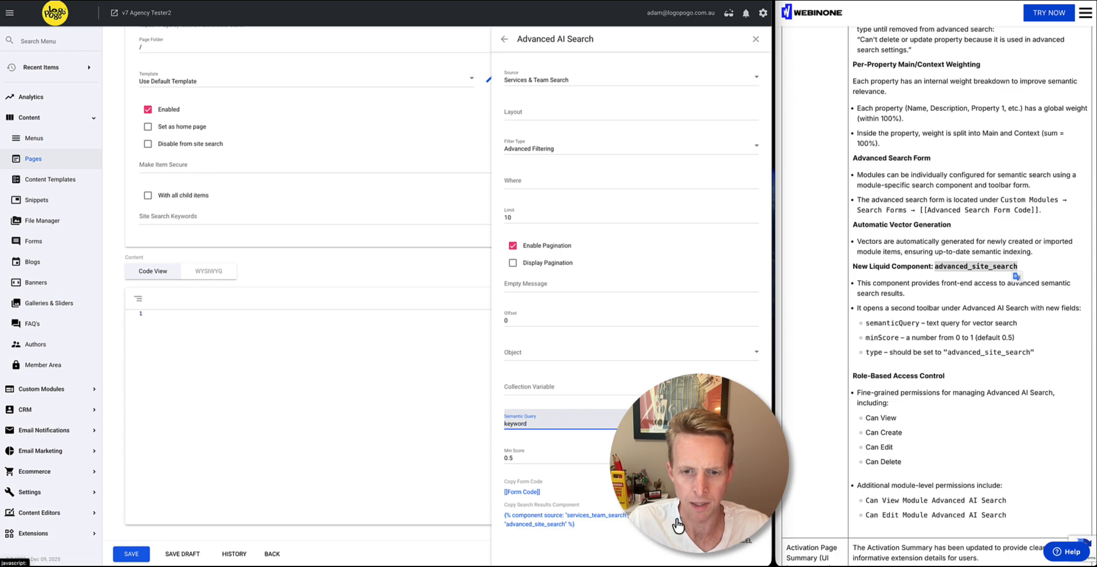
Clear the Semantic Query value from the Advanced AI Search component settings
left_click_drag(527, 423, 502, 451)
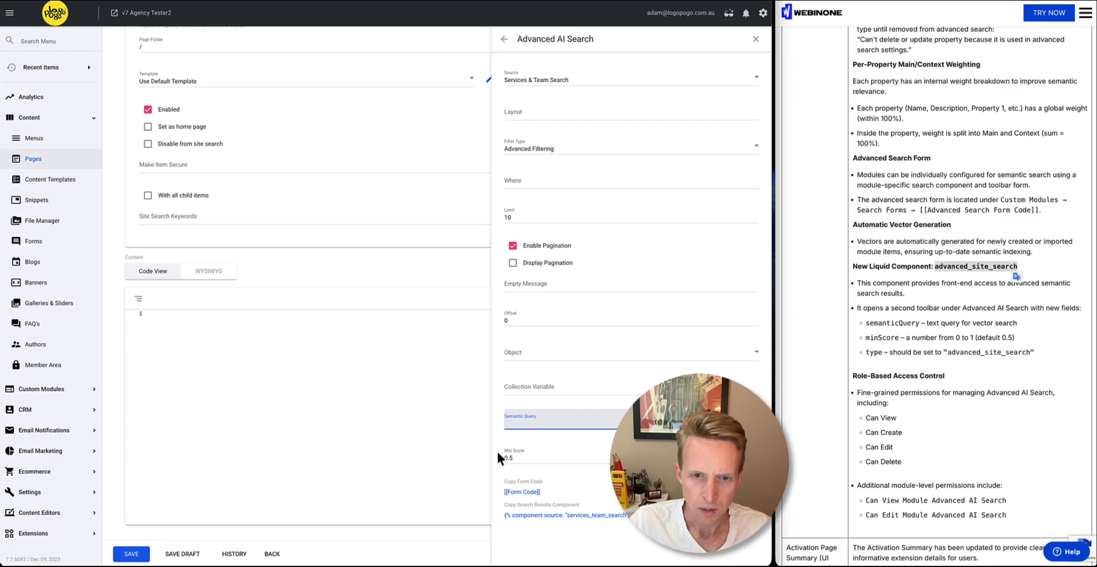
key("BackSpace")
left_click(528, 456)
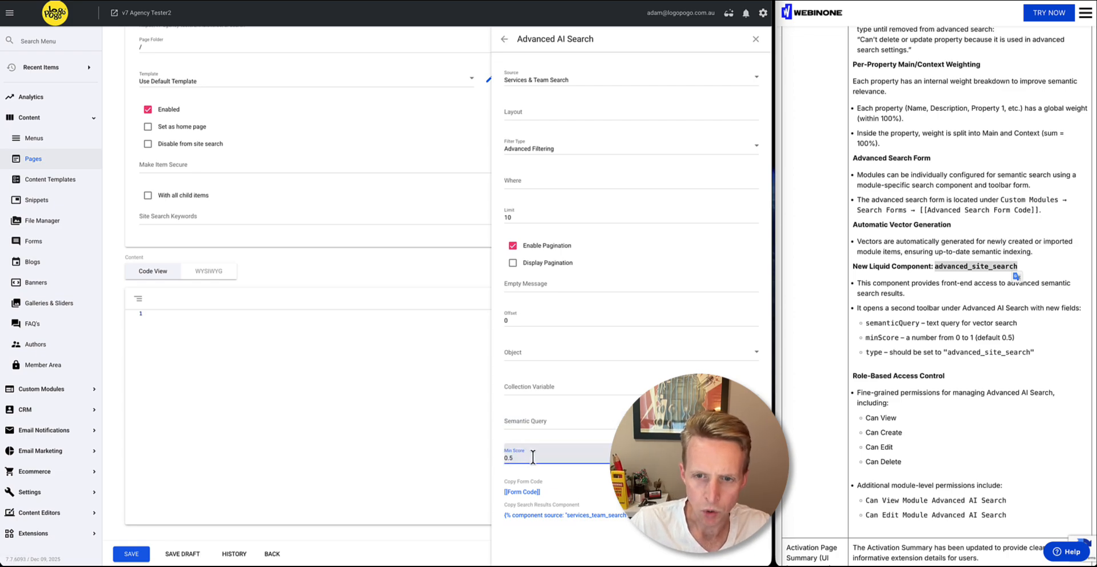
left_click(503, 436)
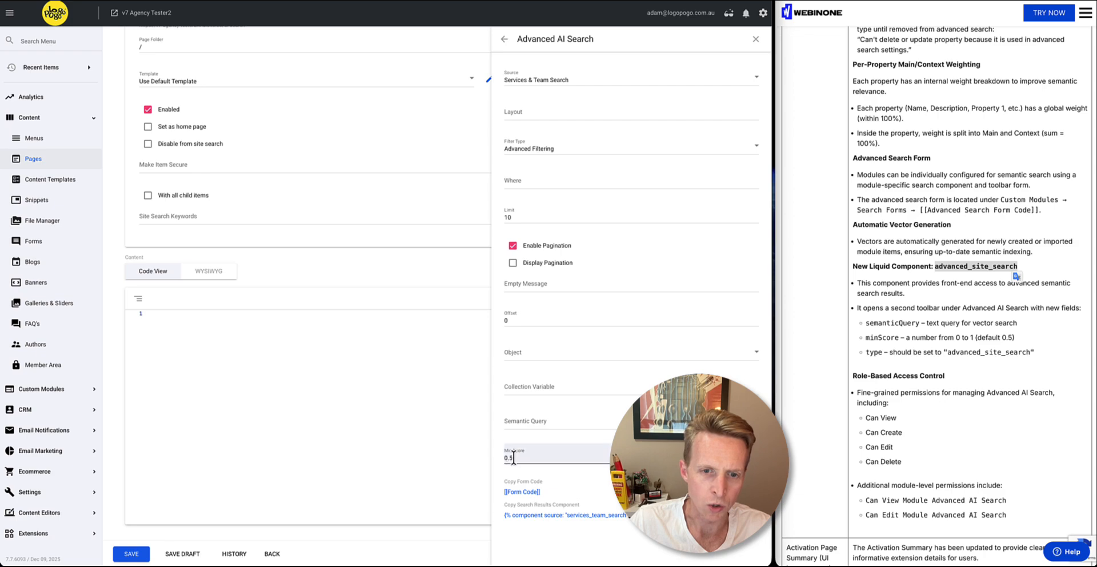
Try a Min Score of 1 for the Advanced AI Search component, and replace it with 0.2
double_click(511, 457)
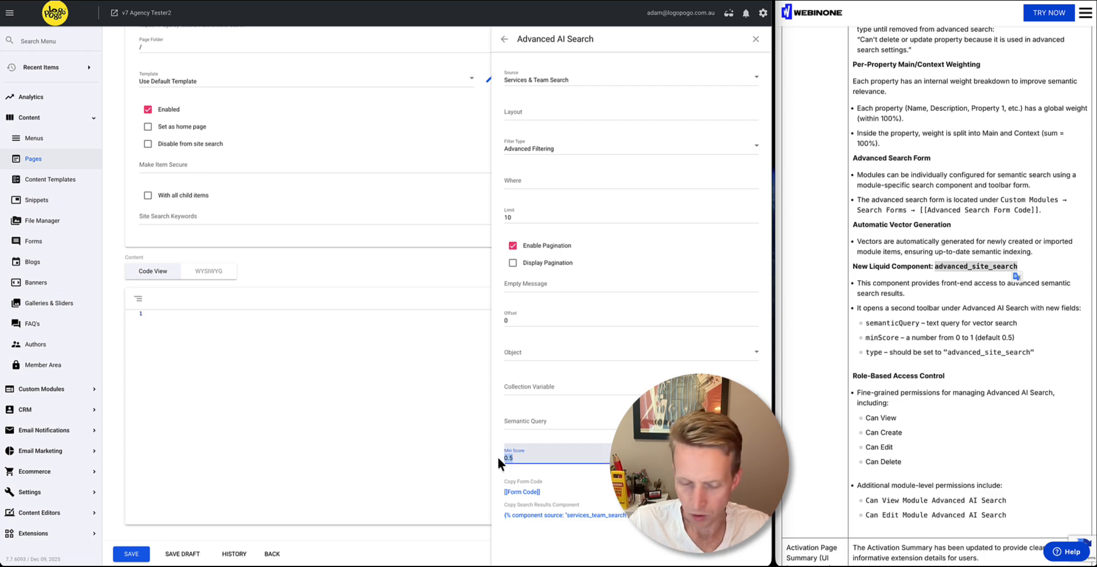
type("1")
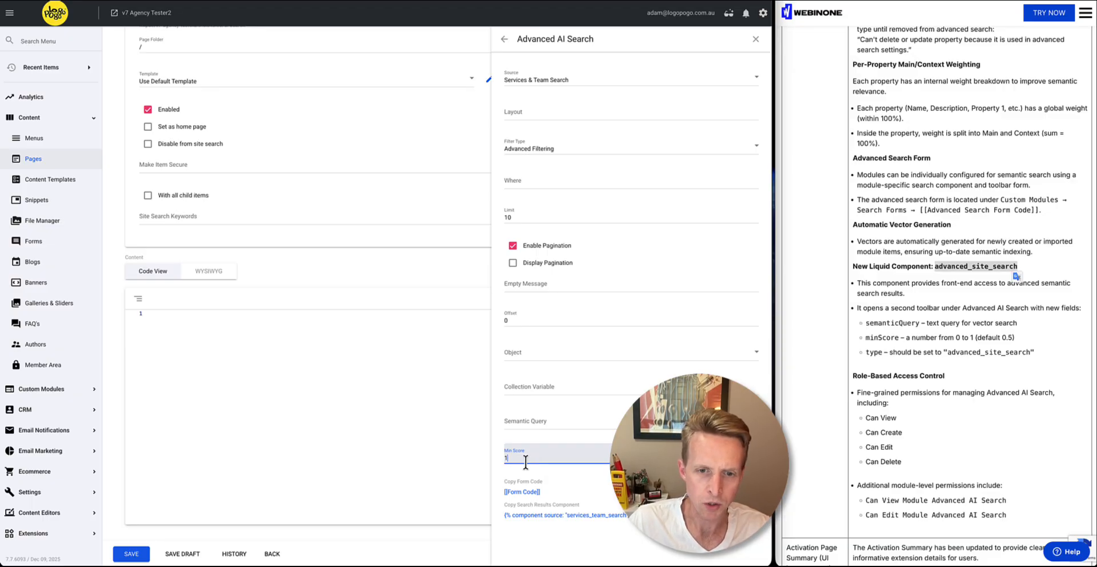
key("BackSpace")
type("0.")
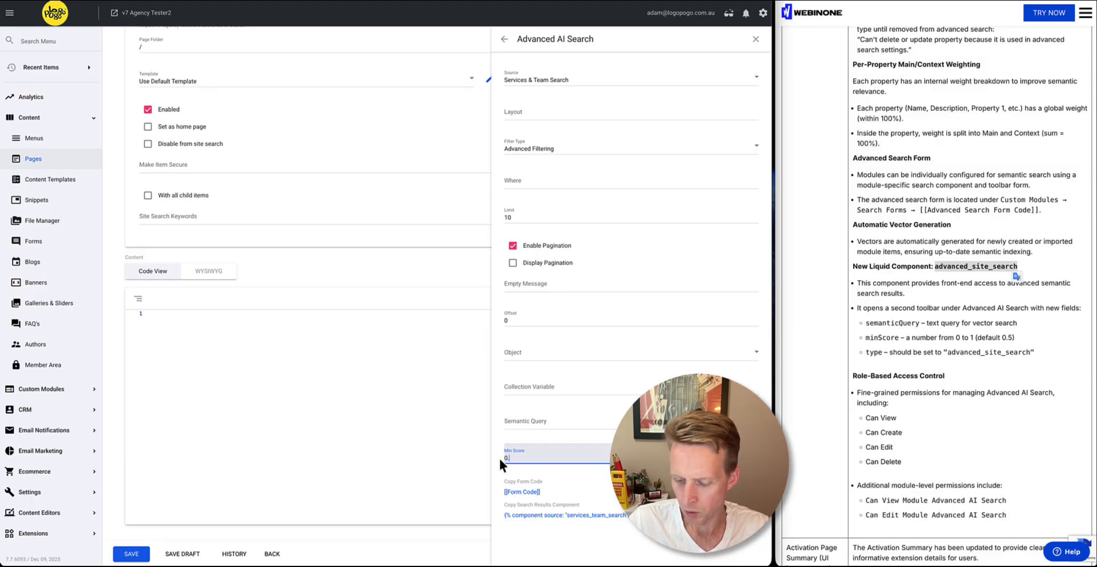
type("2")
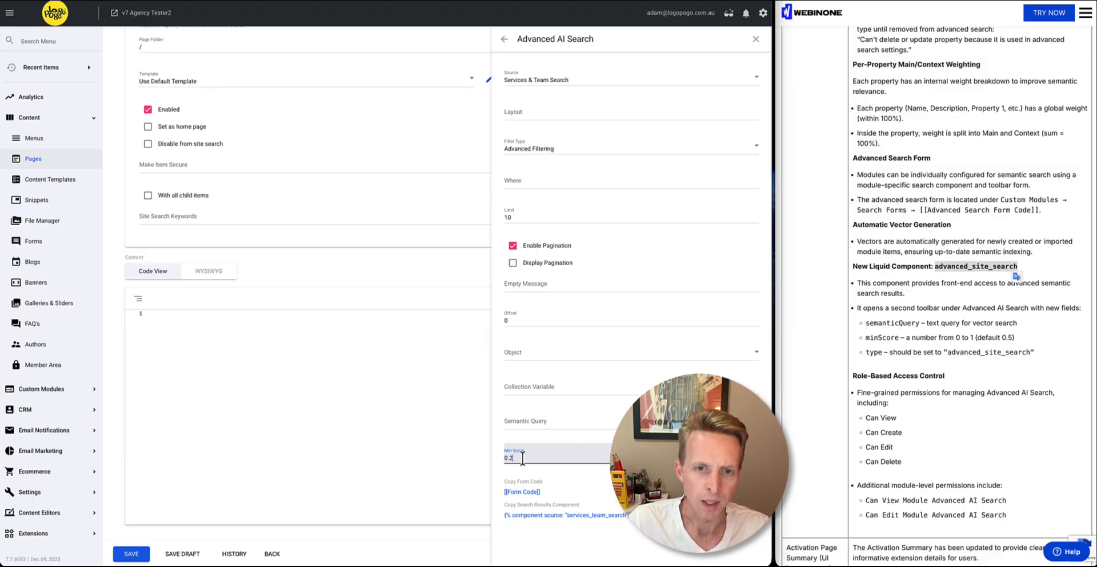
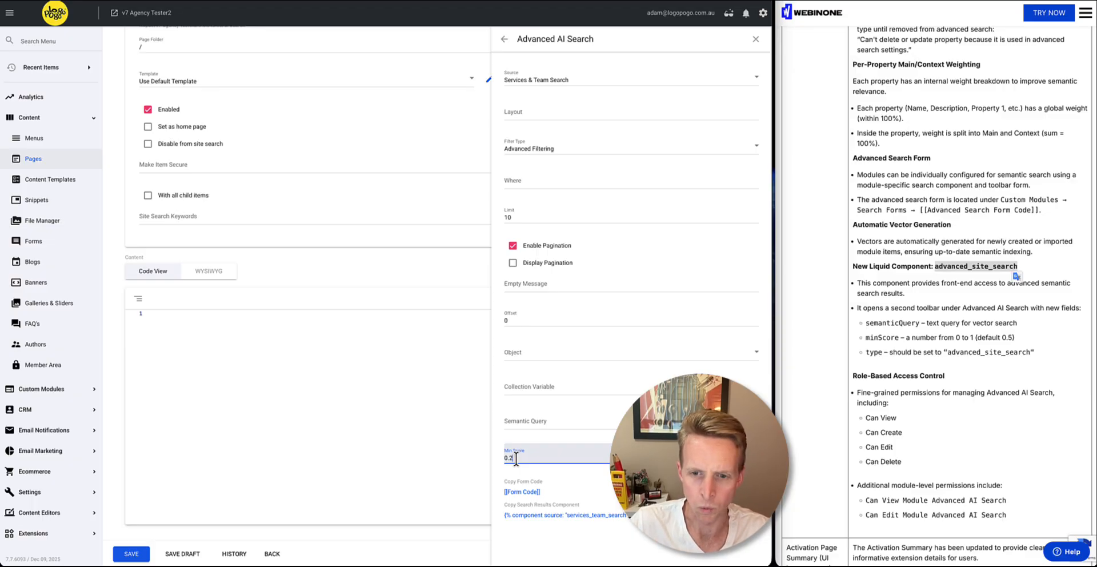
Set the Advanced AI Search component's Min Score to 0.3
left_click_drag(514, 458, 476, 460)
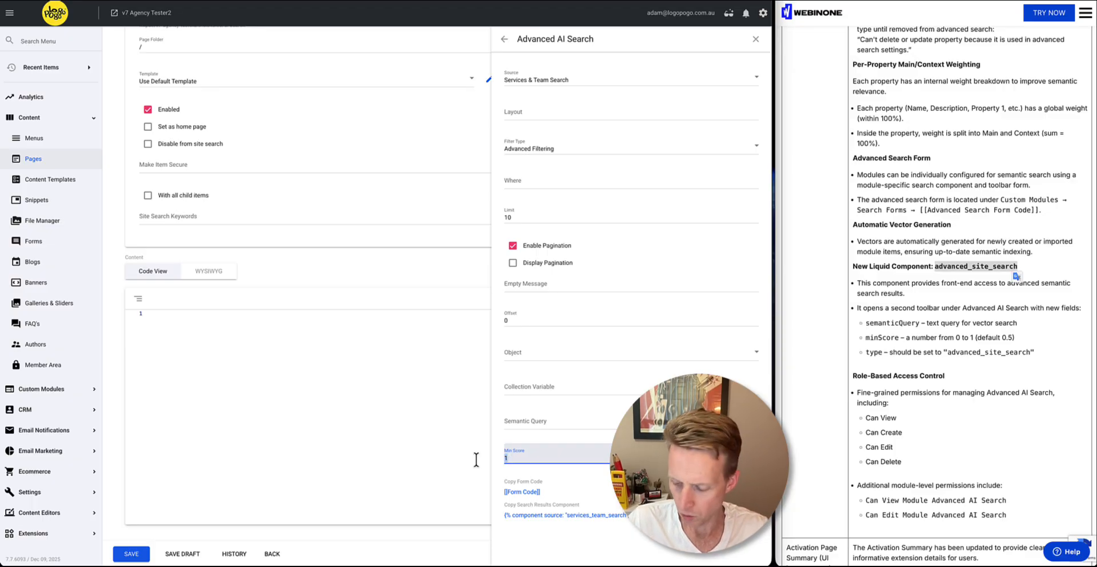
type("0.2")
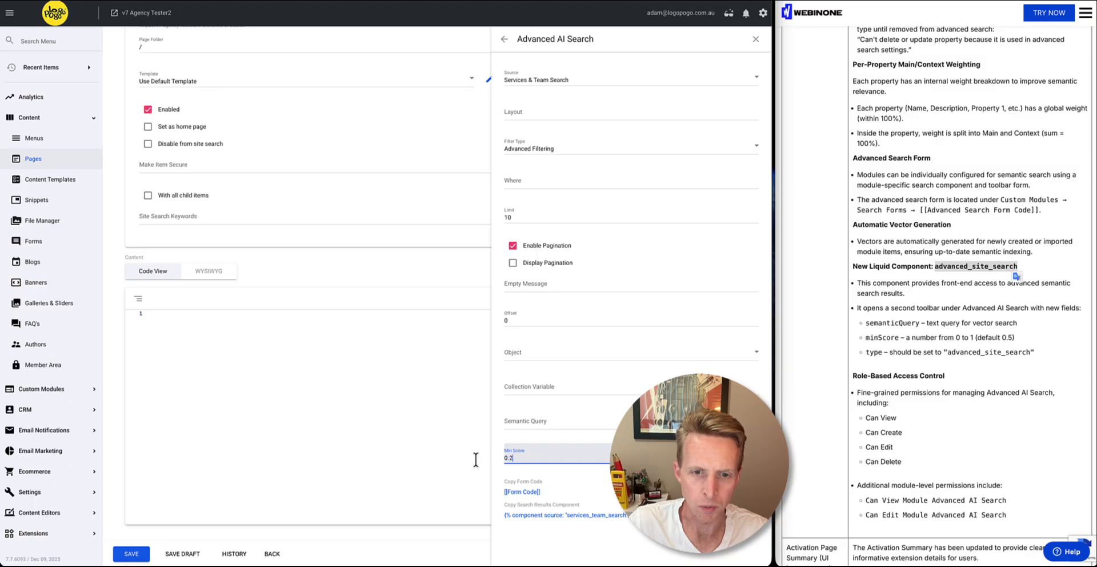
left_click(548, 473)
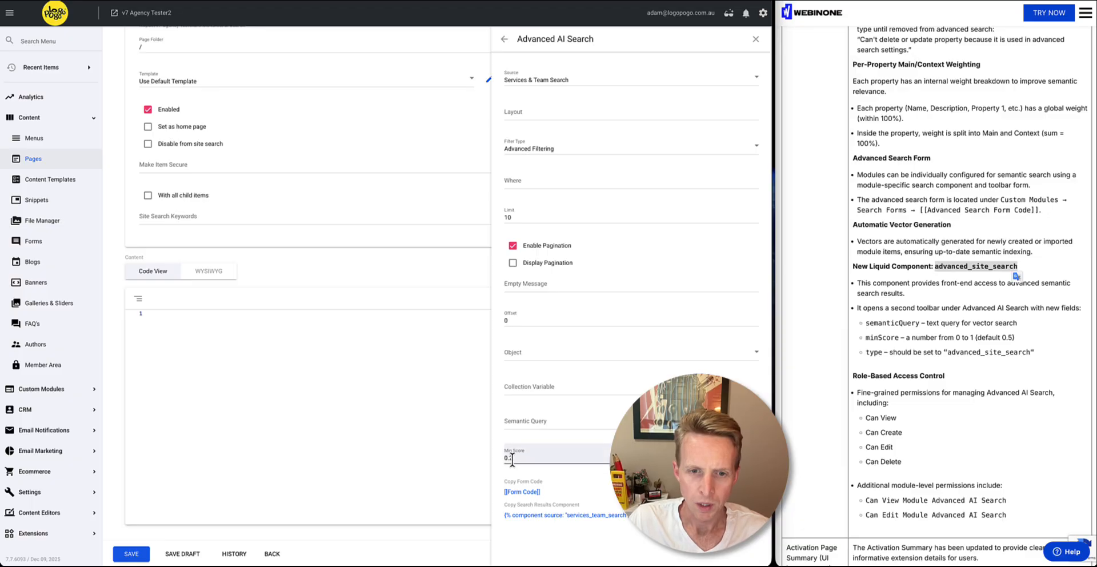
left_click_drag(509, 459, 517, 459)
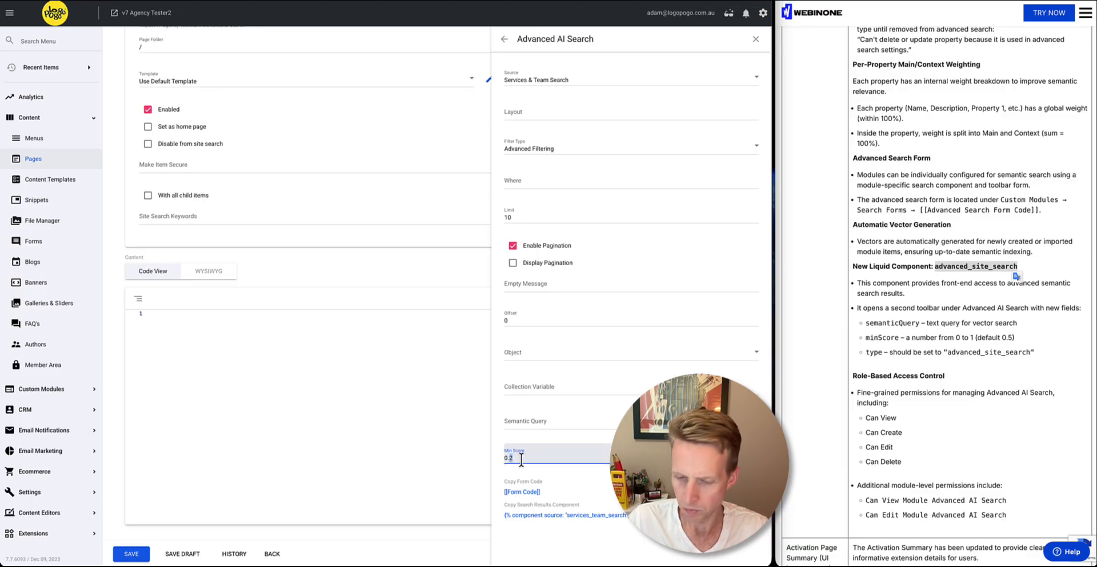
type("3")
left_click(573, 481)
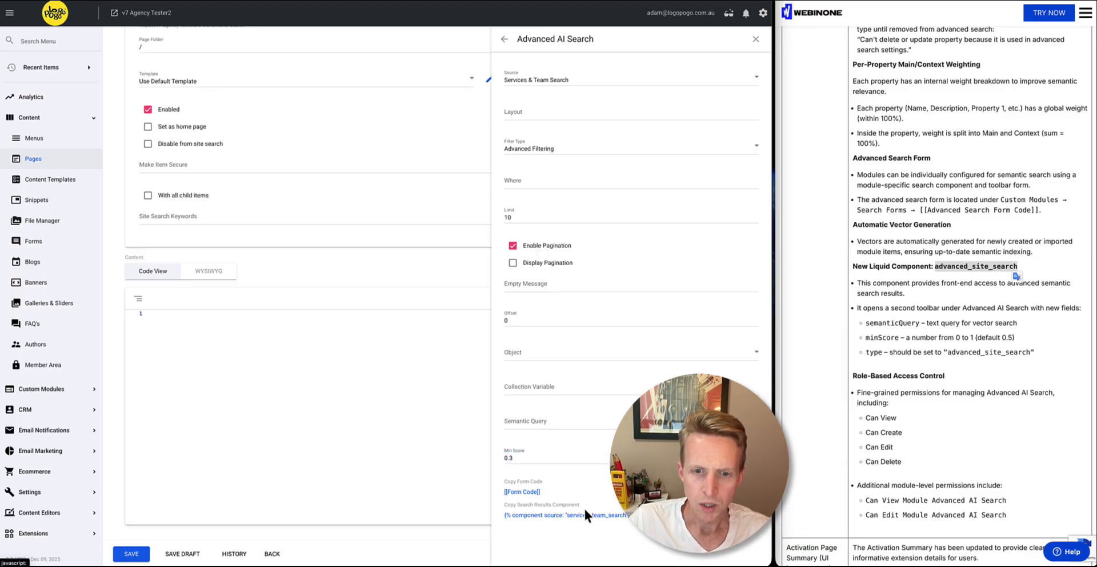
Insert the copied search results component code into the AI Search page's content and save the page
left_click(525, 492)
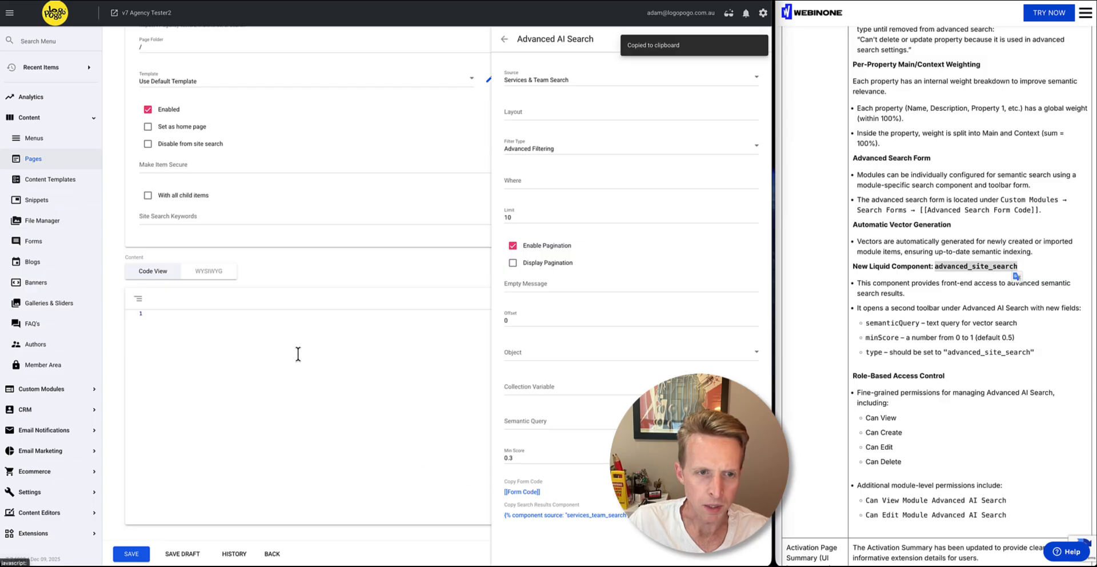
left_click(296, 352)
key("ctrl+v")
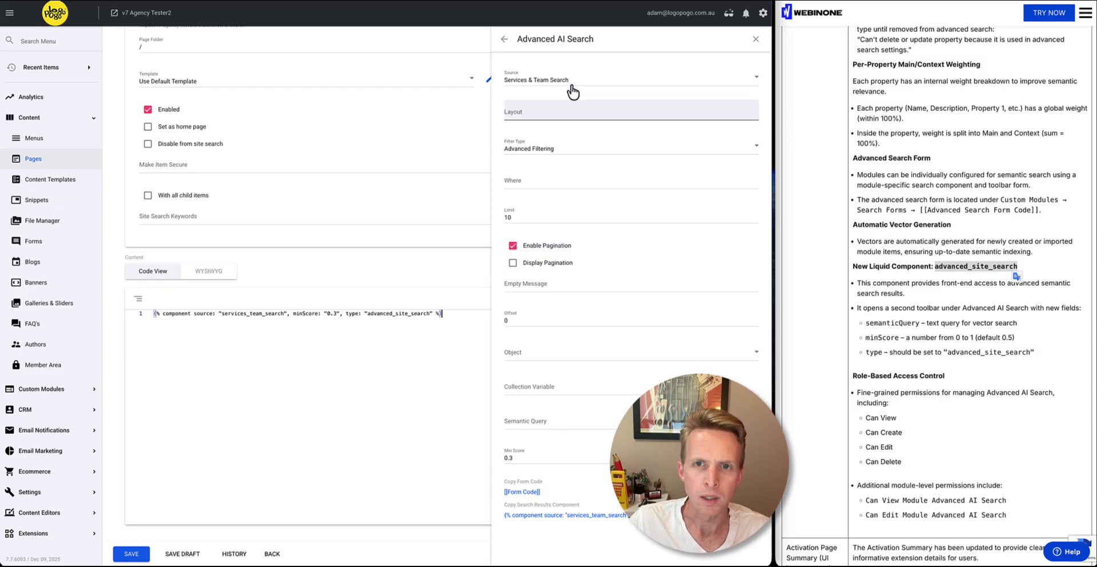
scroll(458, 141, "up", 1)
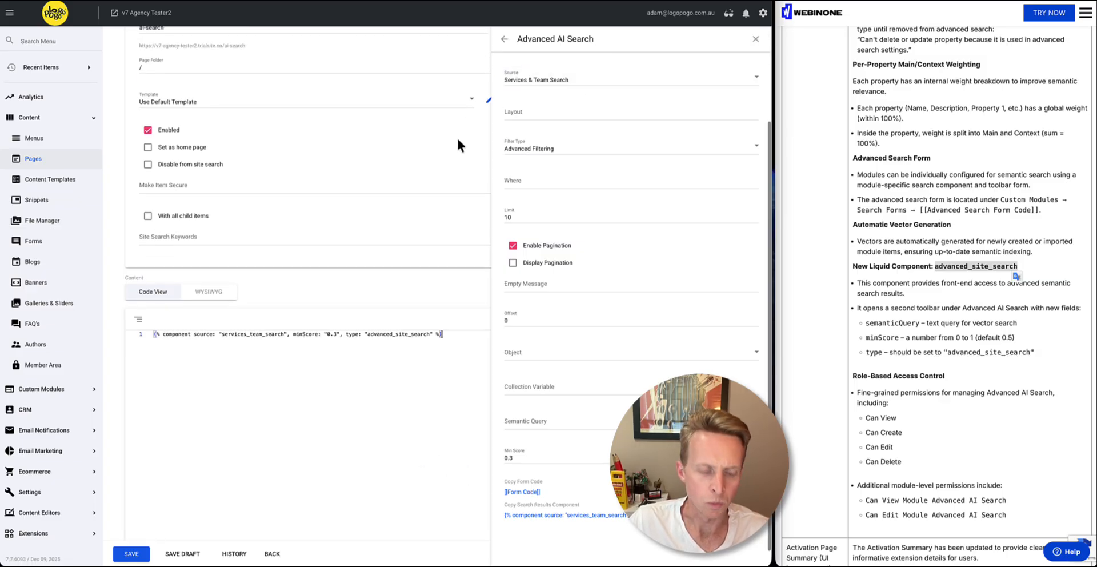
key("ctrl+s")
scroll(461, 123, "up", 1)
scroll(462, 126, "up", 2)
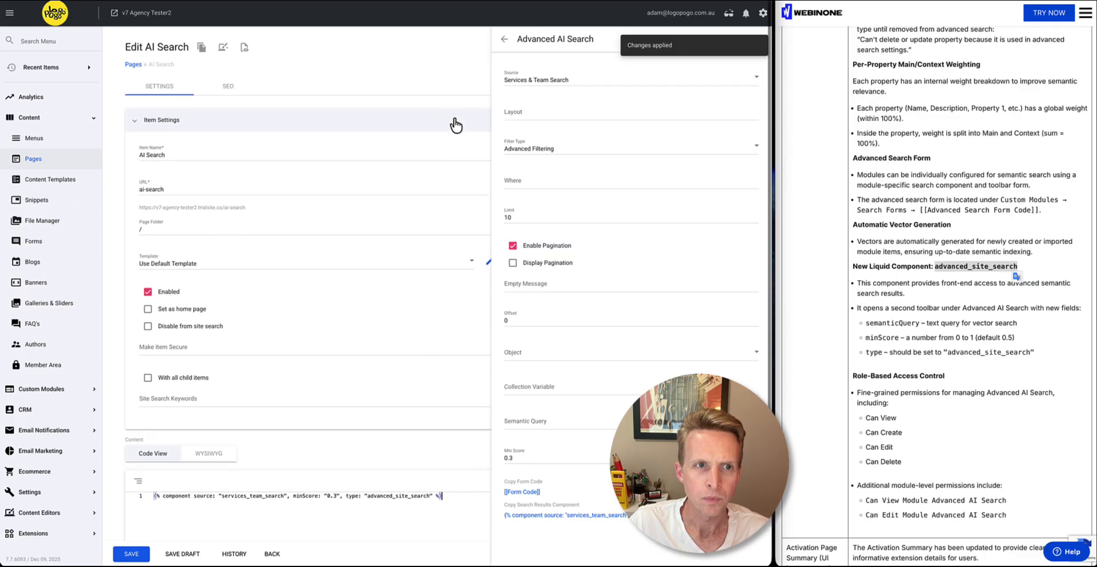
Open the AI Search page on the live site and look through the listed service and team items
left_click(248, 49)
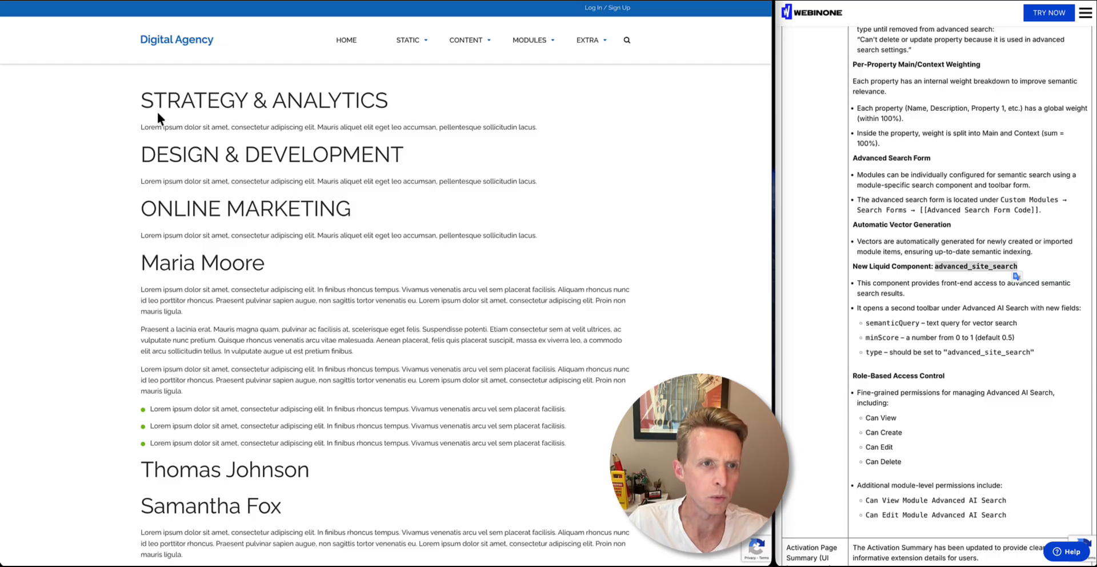
left_click_drag(231, 212, 261, 357)
scroll(192, 114, "down", 3)
left_click(318, 310)
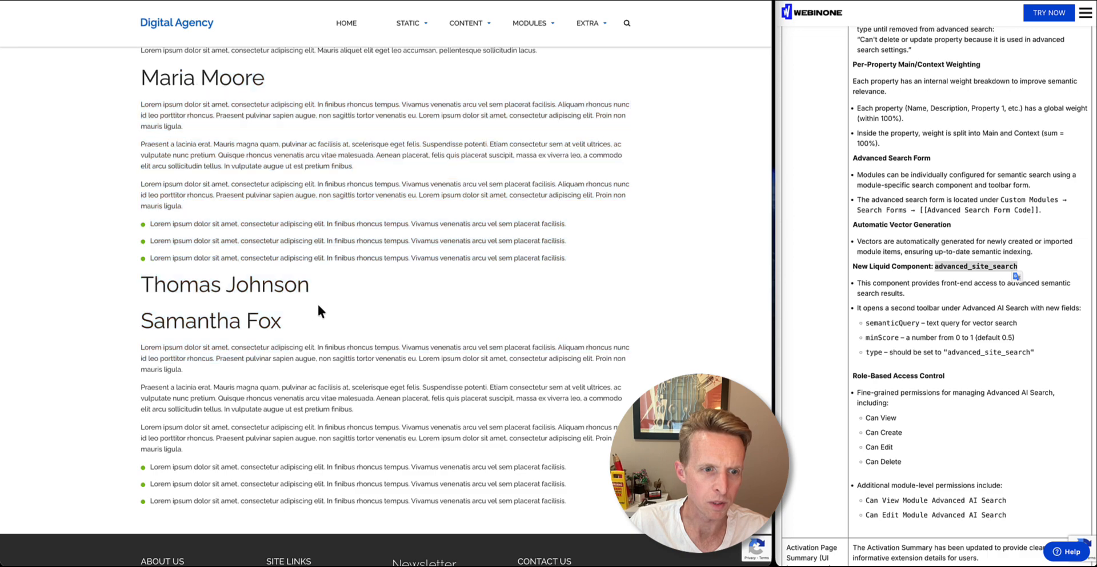
scroll(317, 303, "up", 3)
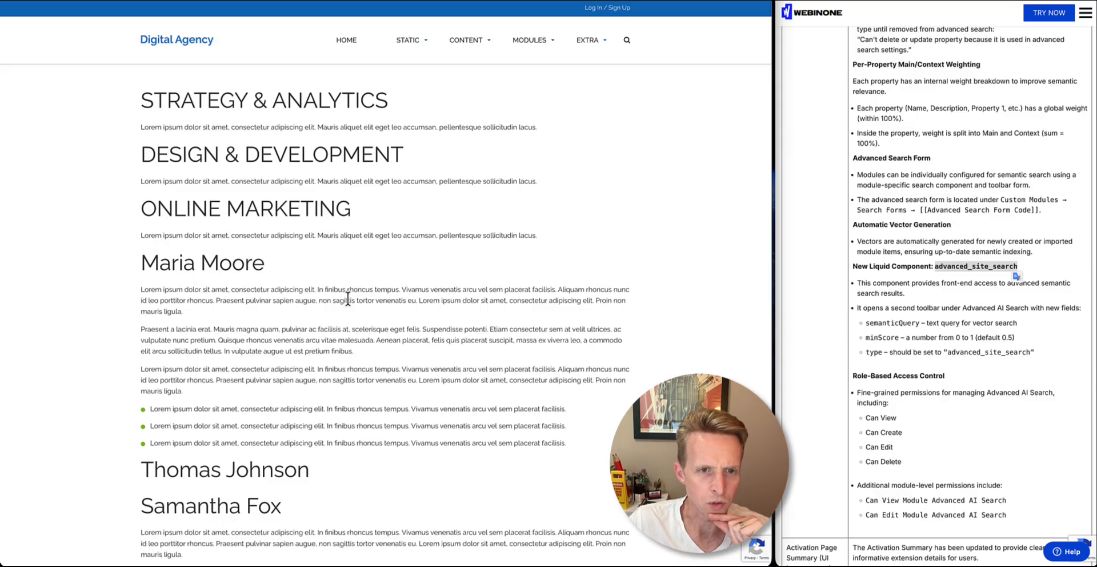
Copy the Advanced AI Search form code and insert it above the component in the AI Search page's content
key("ctrl+Tab")
mouse_move(493, 562)
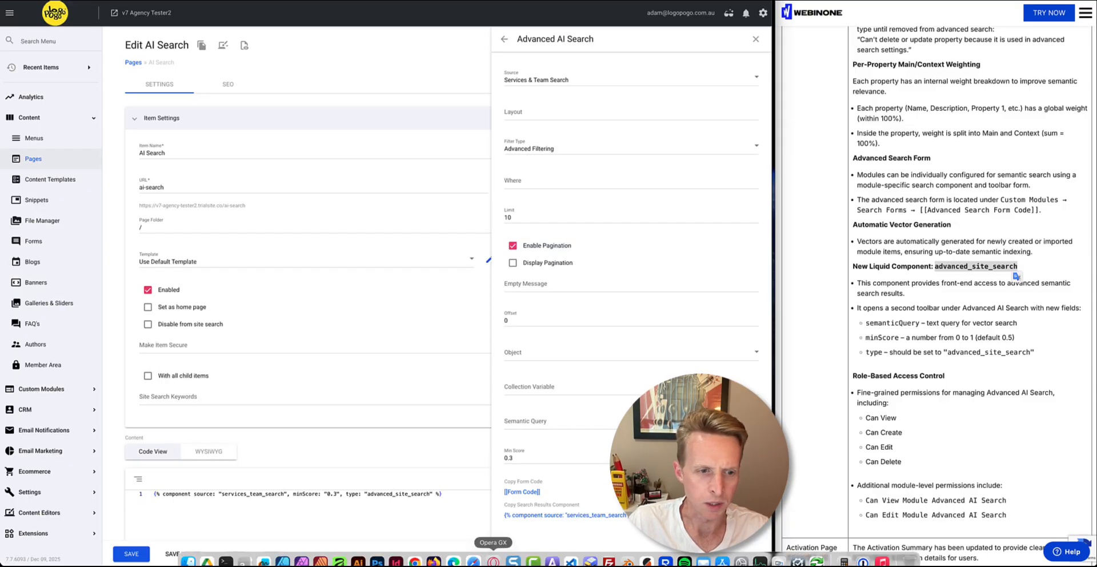
scroll(478, 476, "down", 3)
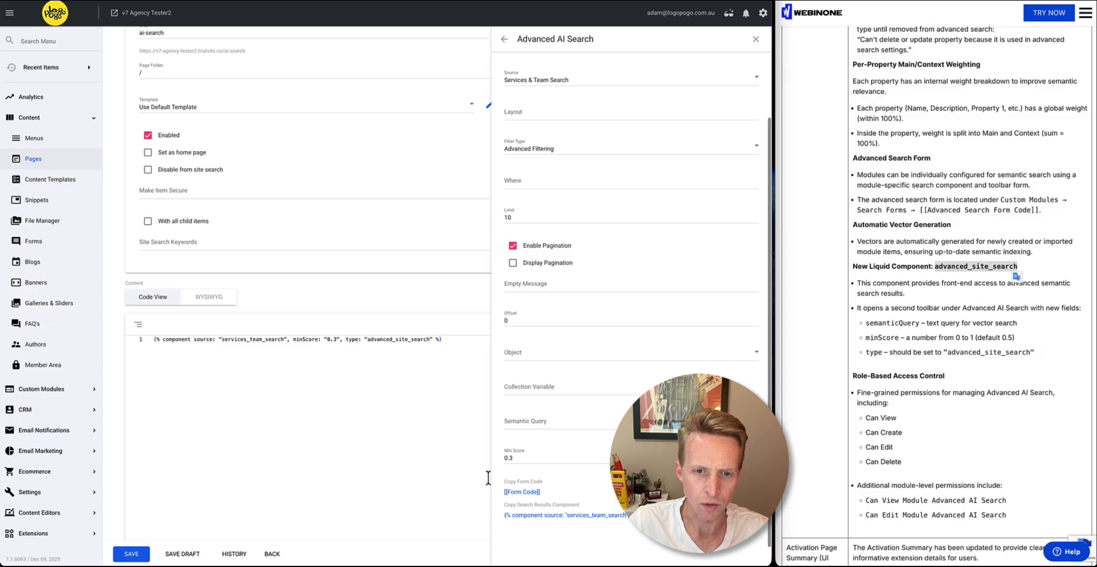
left_click(522, 493)
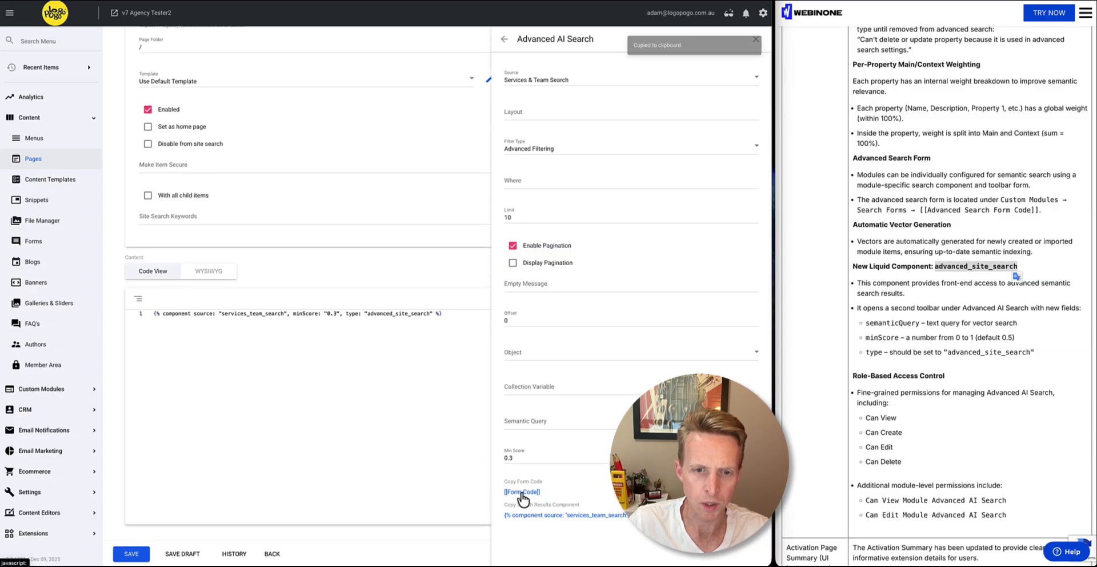
left_click(155, 313)
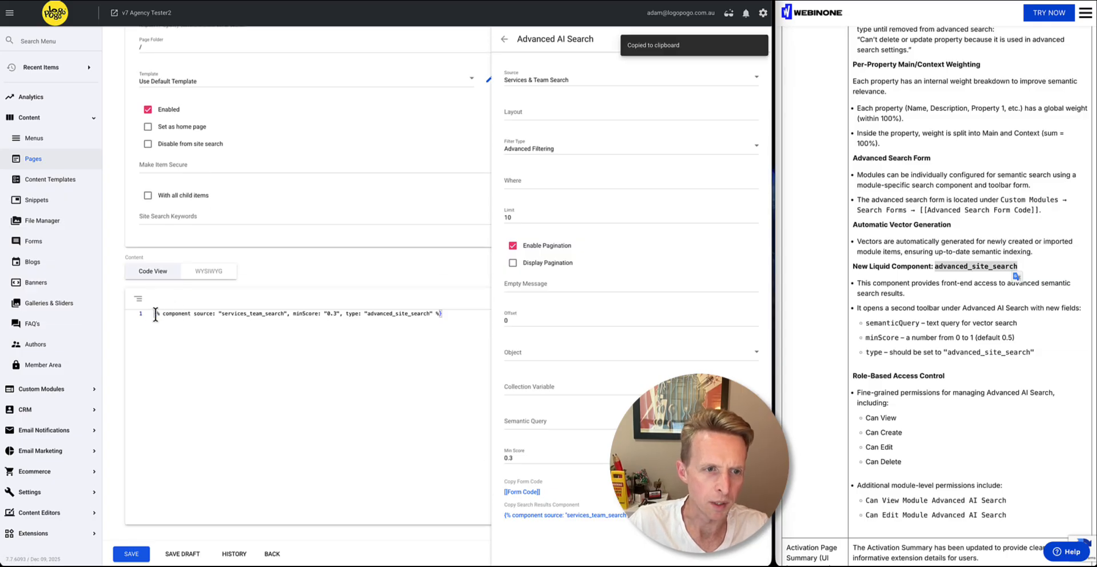
key("Return")
key("ctrl+v")
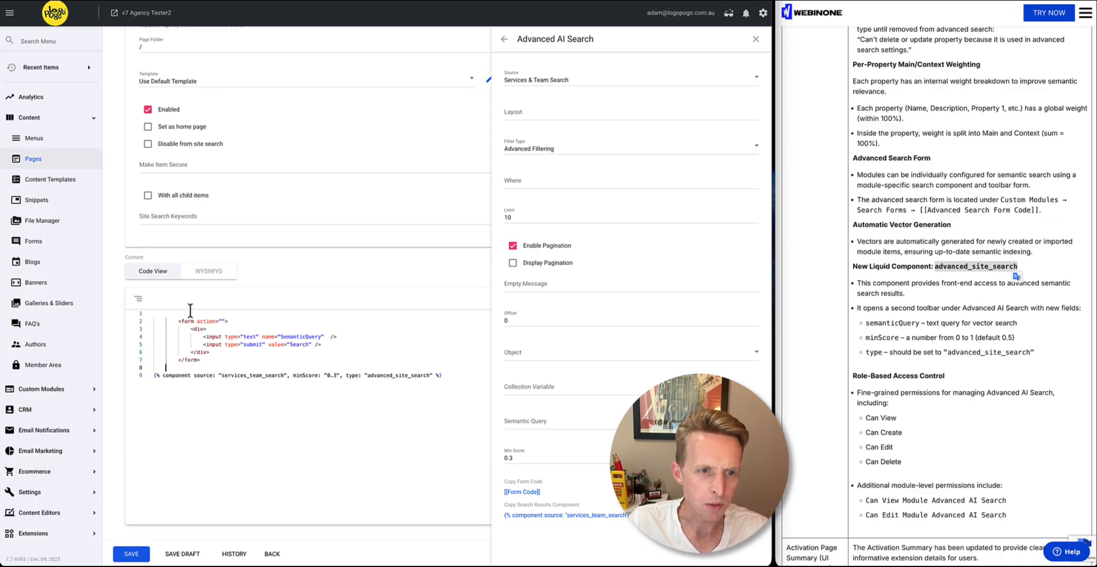
Check the form's SemanticQuery and Search inputs, save the page, and reload the live AI Search page
left_click_drag(209, 336, 325, 337)
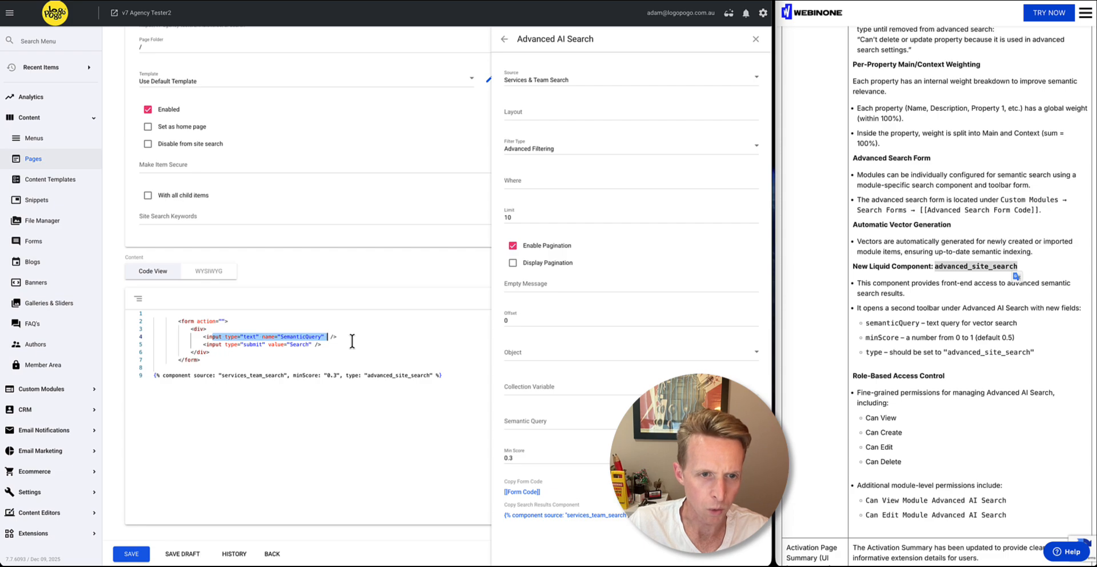
double_click(301, 344)
left_click(337, 343)
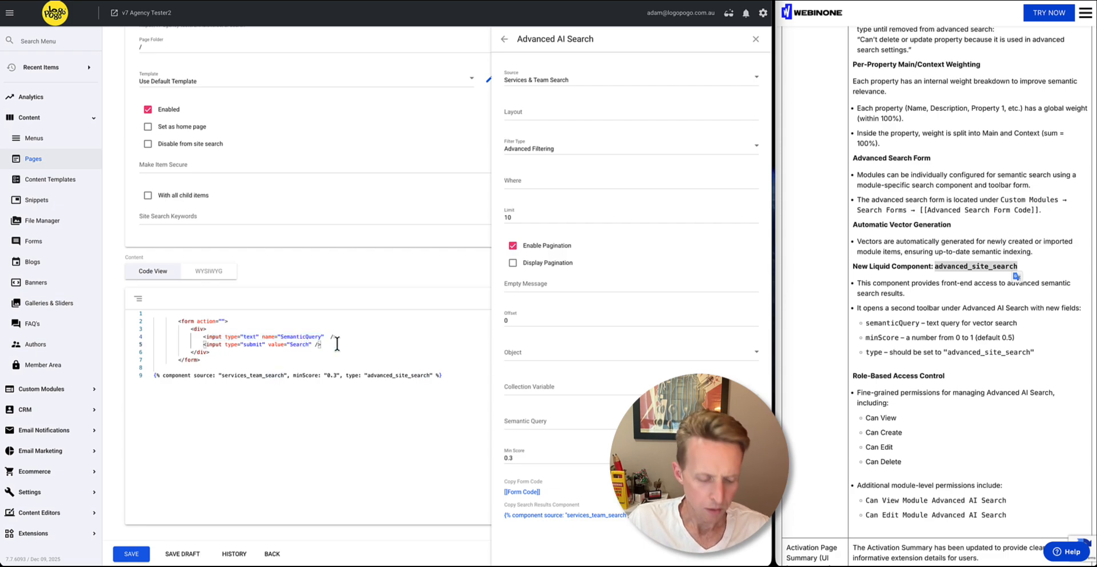
key("super+s")
left_click(286, 1)
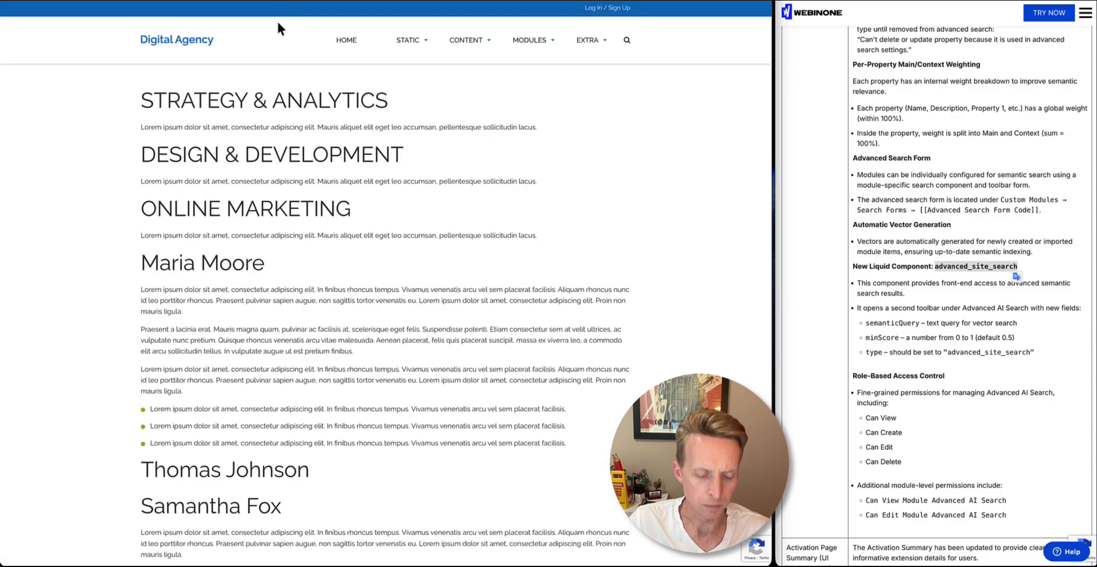
key("super+r")
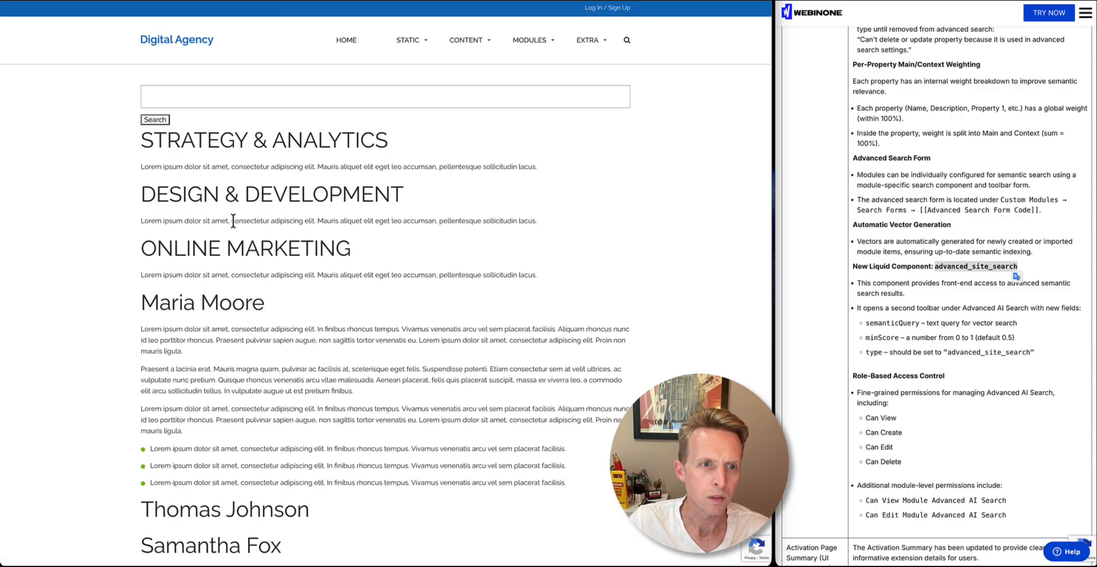
Search the live AI Search page for "MARKETING", copied from the Online Marketing heading
double_click(309, 246)
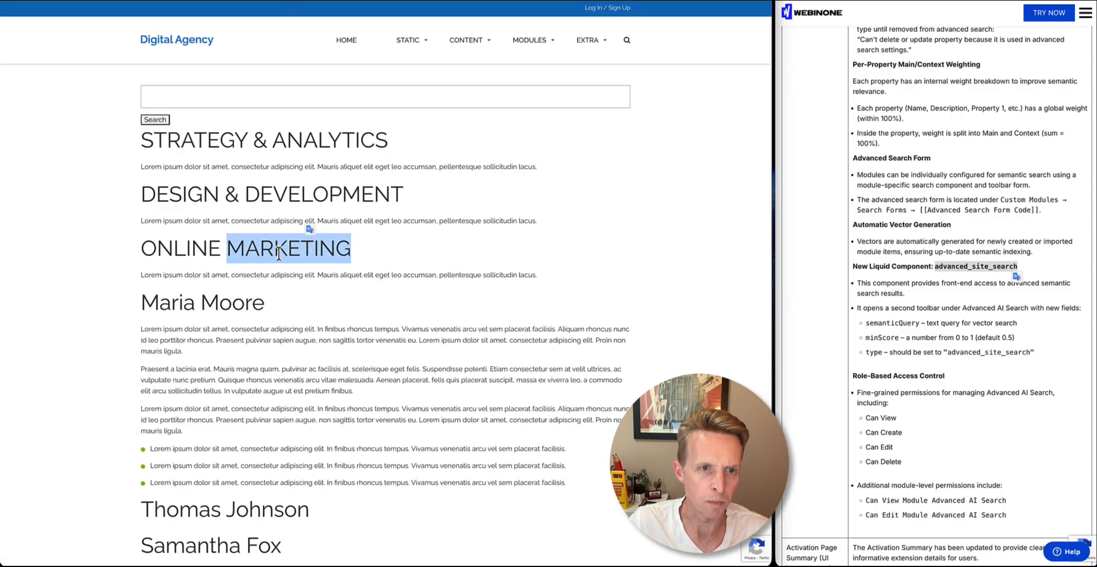
left_click(178, 95)
key("ctrl+v")
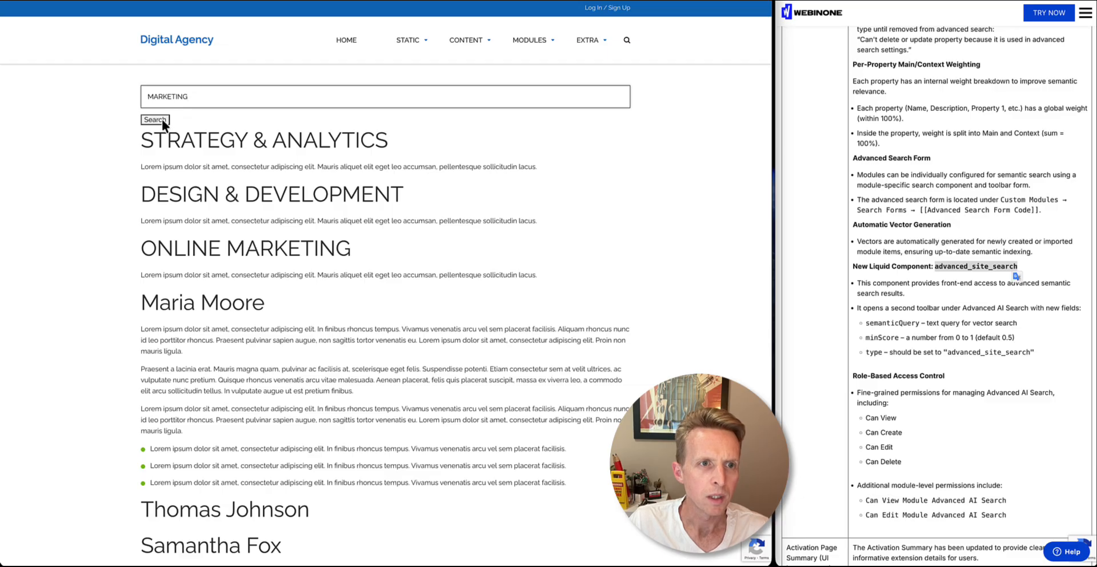
left_click(163, 120)
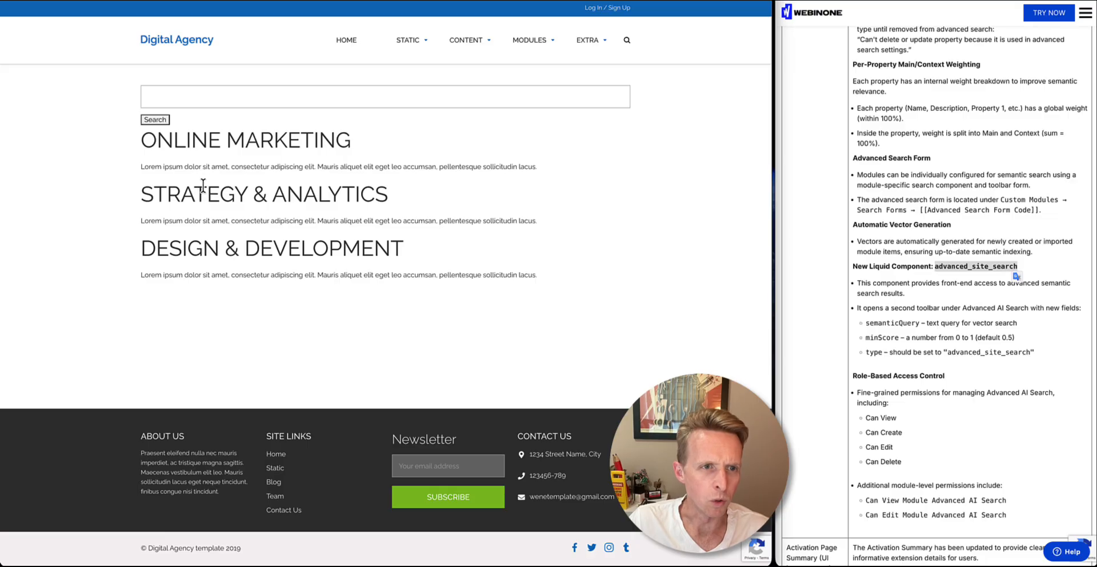
Examine the Strategy & Analytics and Design & Development entries in the search results
left_click_drag(202, 186, 260, 248)
left_click(260, 220)
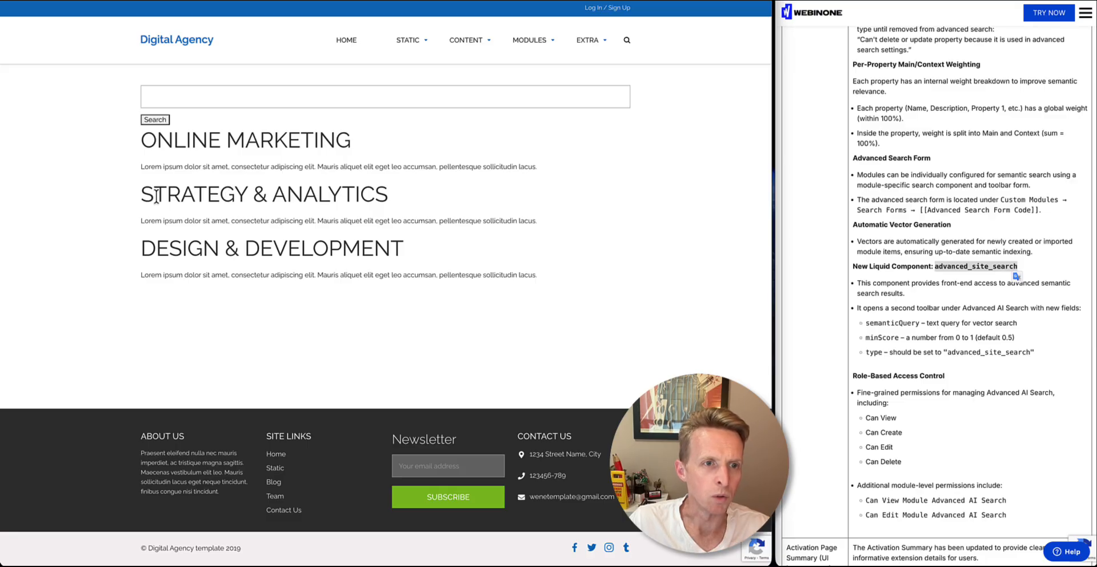
left_click_drag(143, 195, 389, 196)
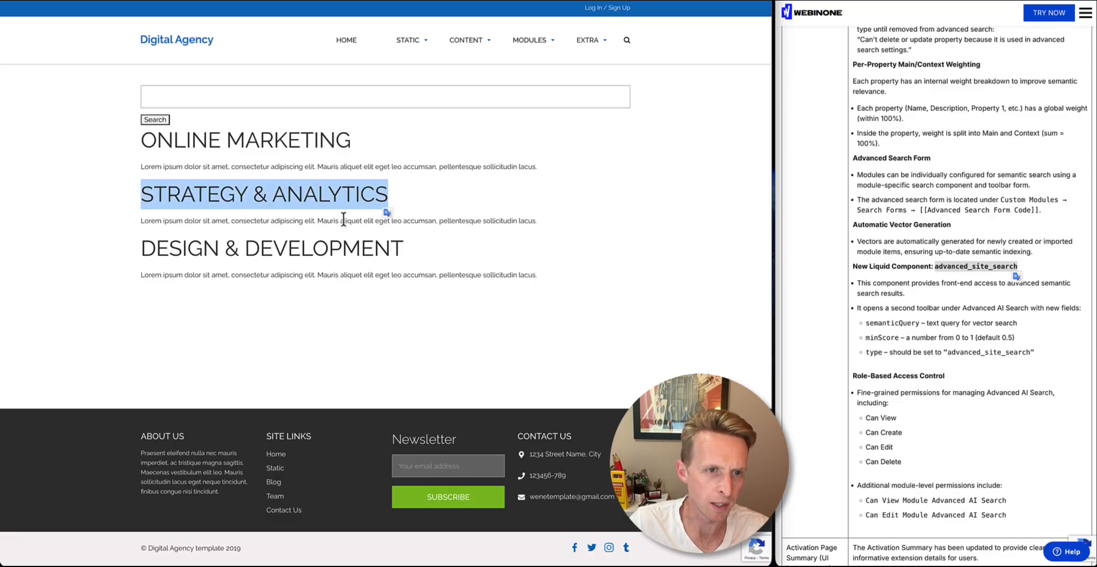
left_click_drag(142, 249, 392, 245)
left_click(357, 196)
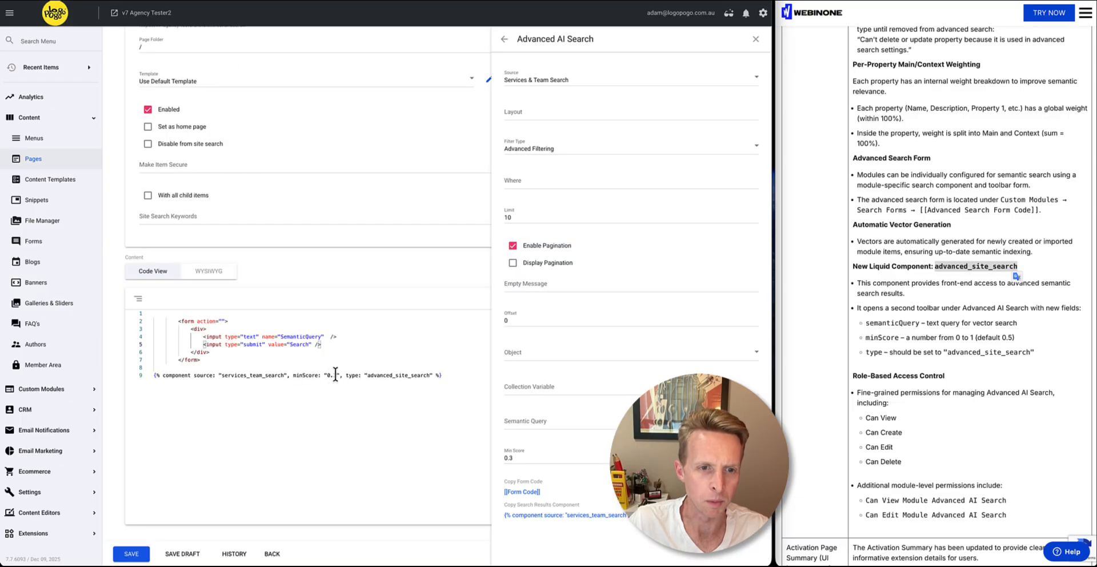
Set minScore to 0.5 in the page's component code and save the page
left_click_drag(336, 375, 334, 374)
type("5")
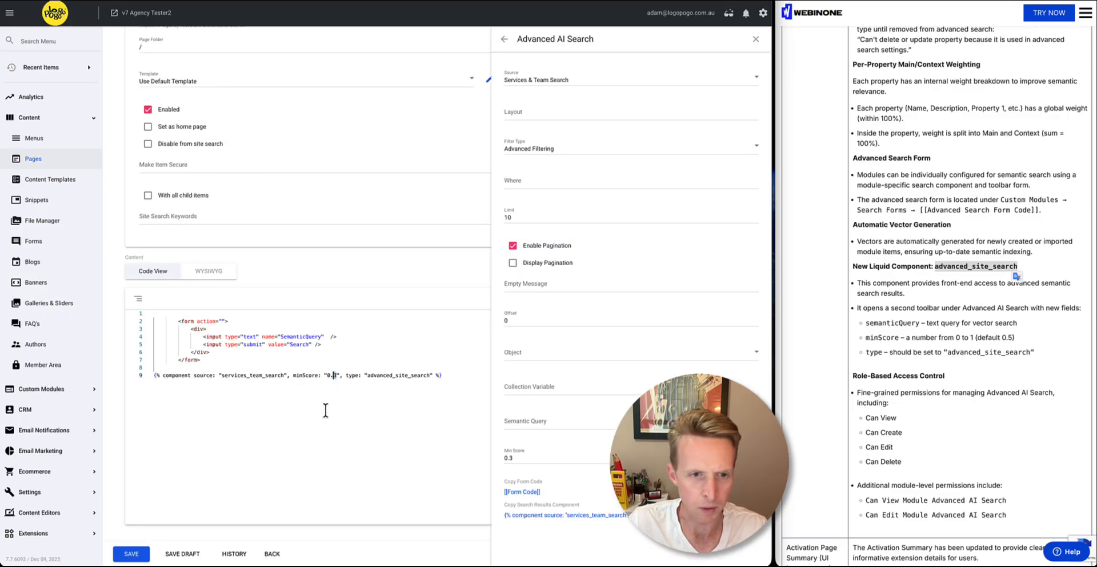
left_click(134, 553)
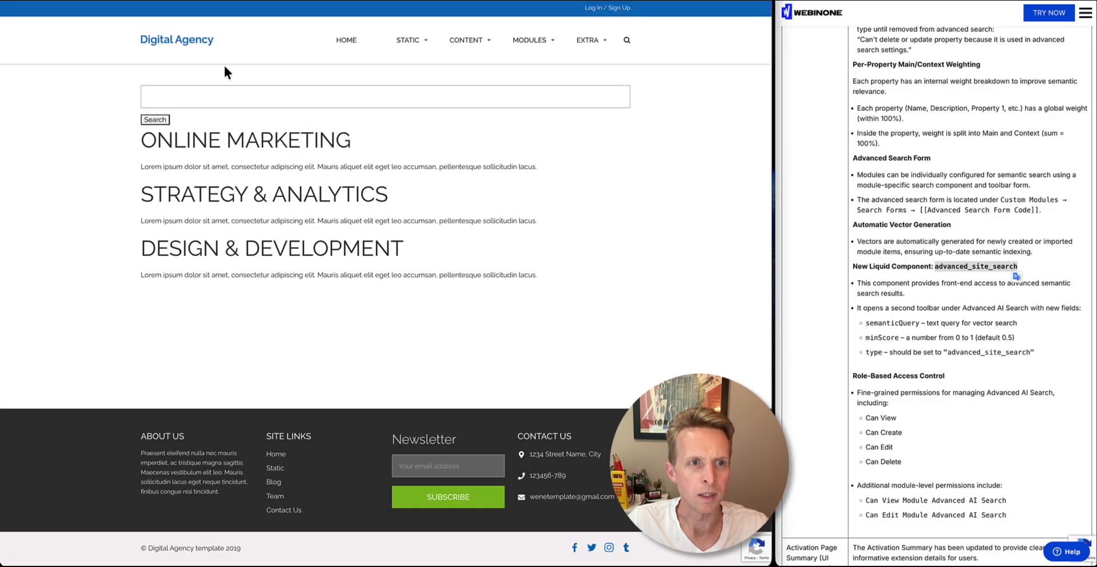
Repeat the "MARKETING" search on the live AI Search page with the changed minimum score
double_click(278, 143)
left_click(207, 100)
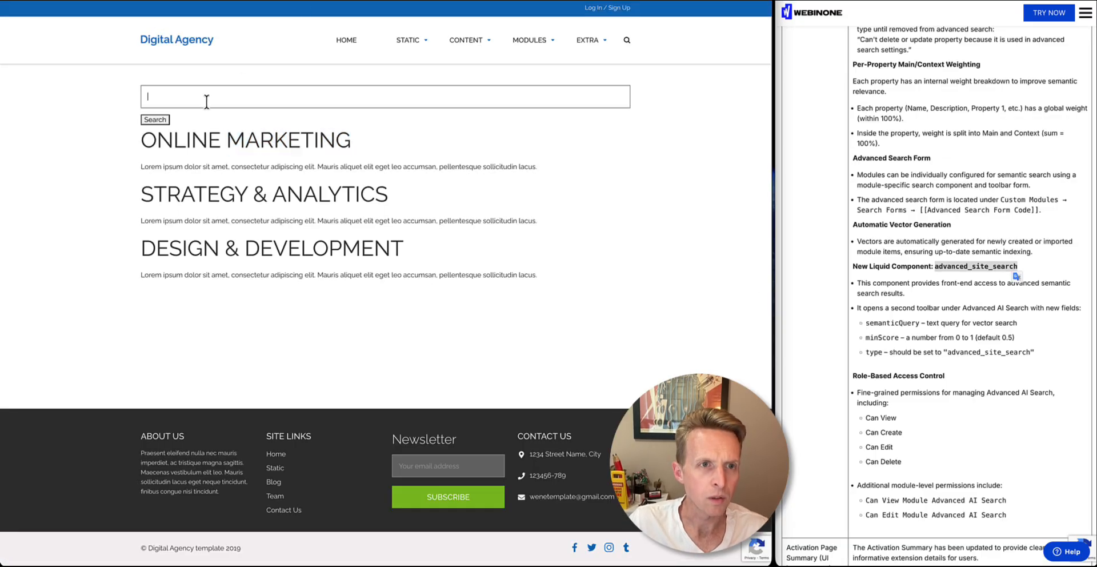
key("ctrl+v")
left_click(161, 119)
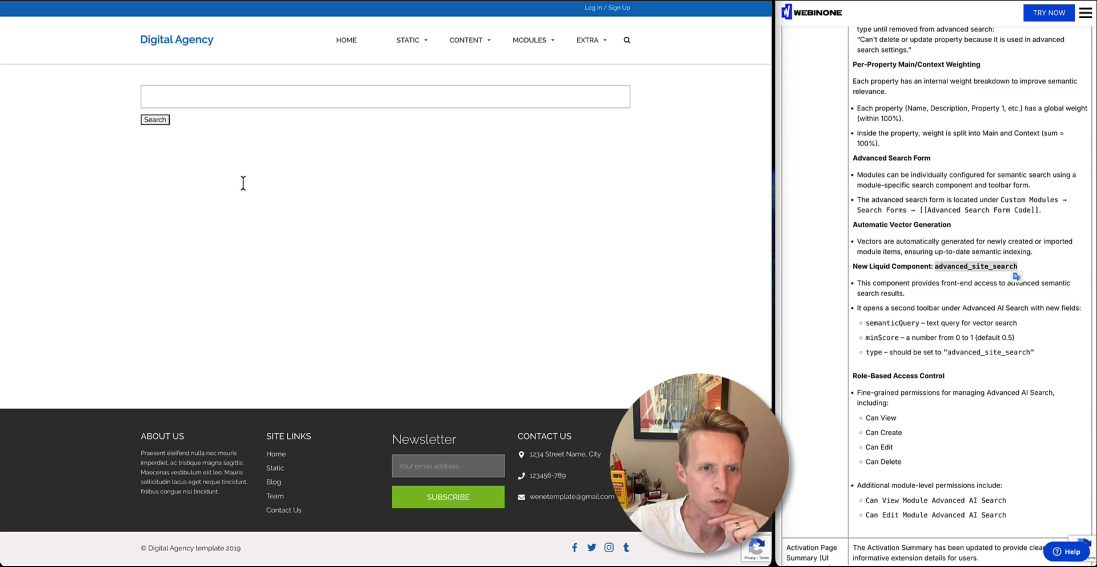
Return to the AI Search page editor and delete all the form and component code from its content
key("ctrl+Tab")
left_click(336, 375)
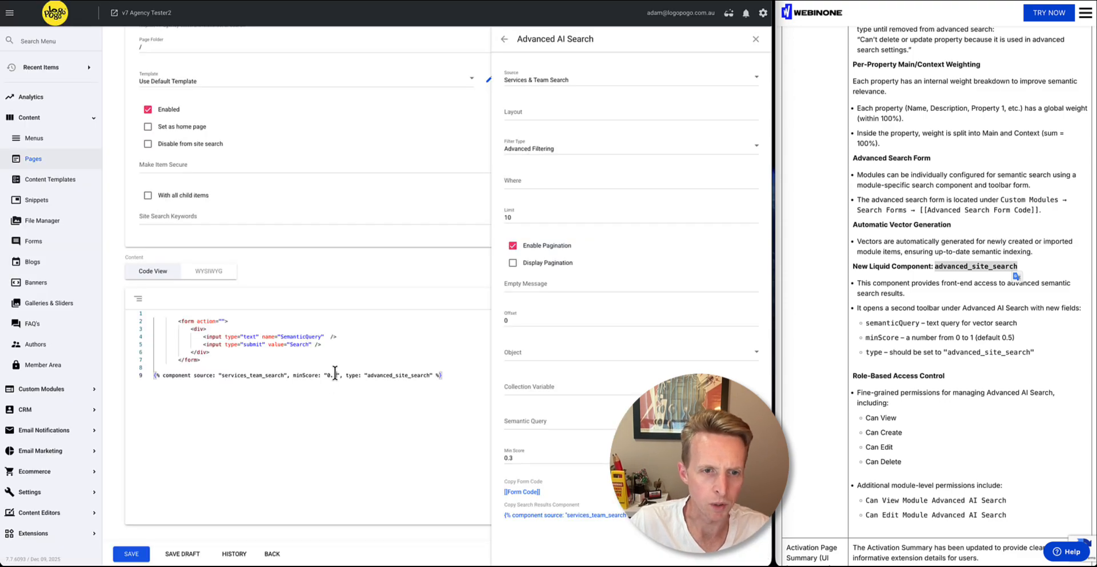
key("ctrl+Tab")
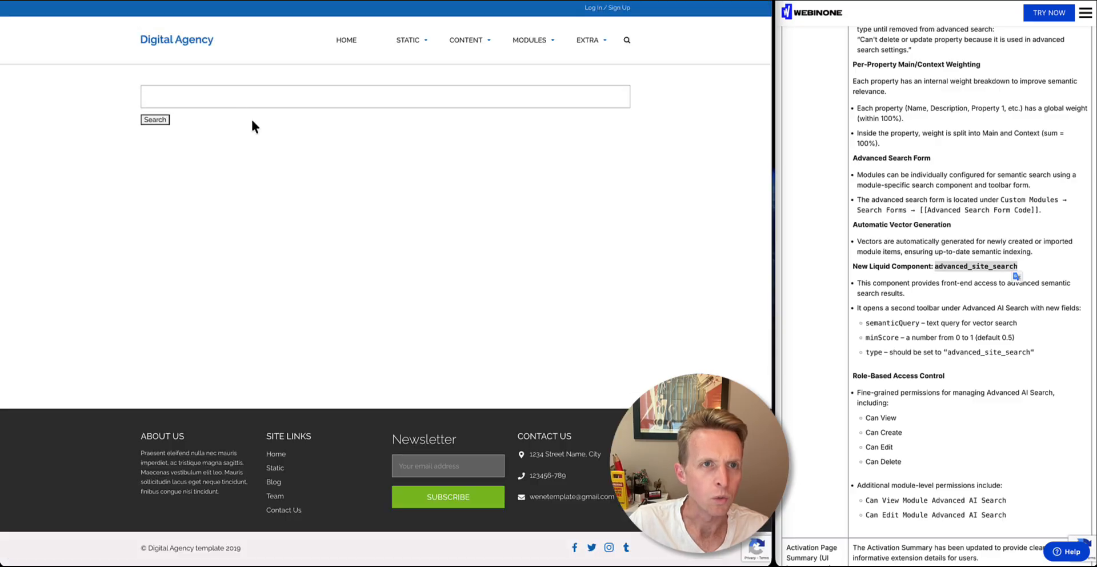
key("ctrl+Tab")
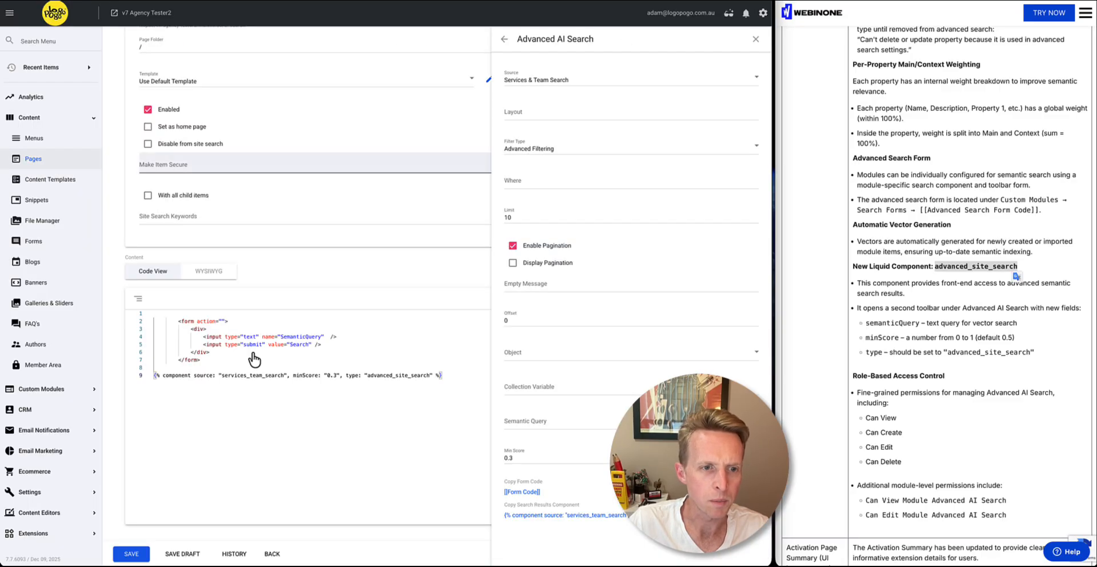
left_click_drag(255, 431, 122, 306)
key("BackSpace")
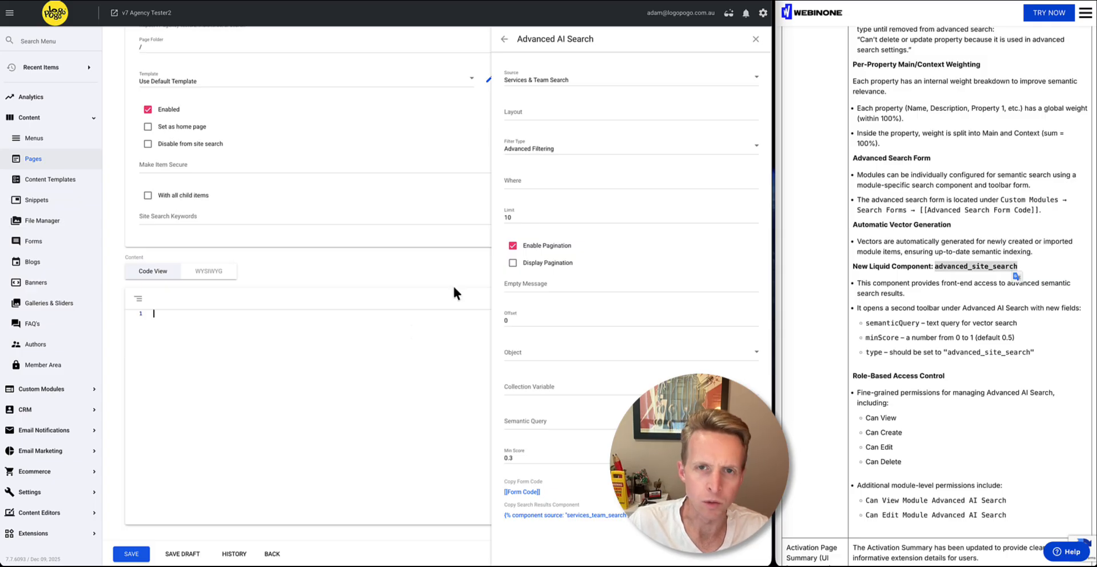
Open the custom modules' search forms component and choose Services as its source
left_click(505, 40)
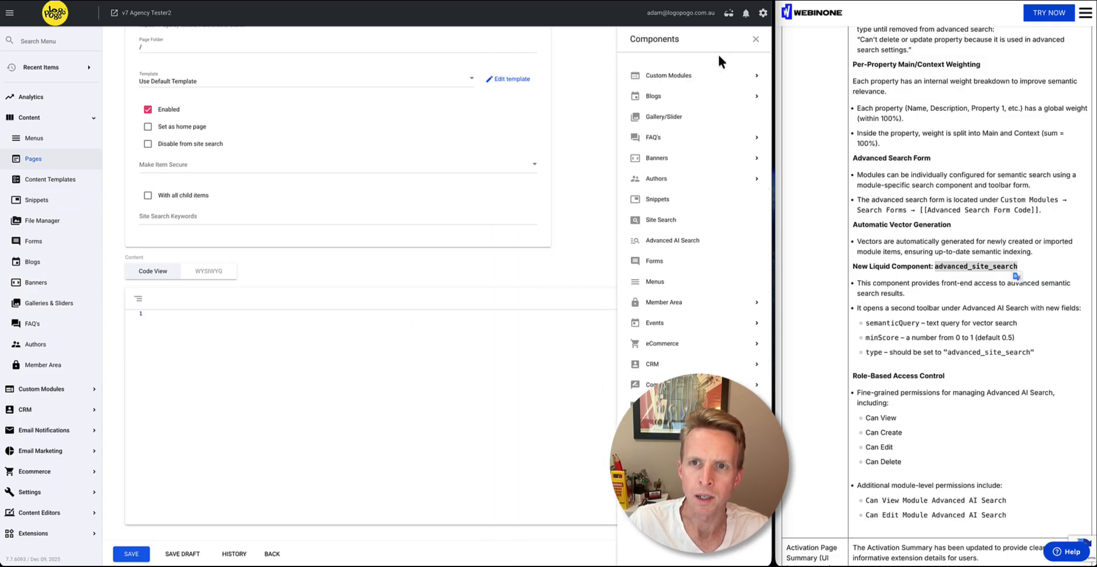
left_click(675, 81)
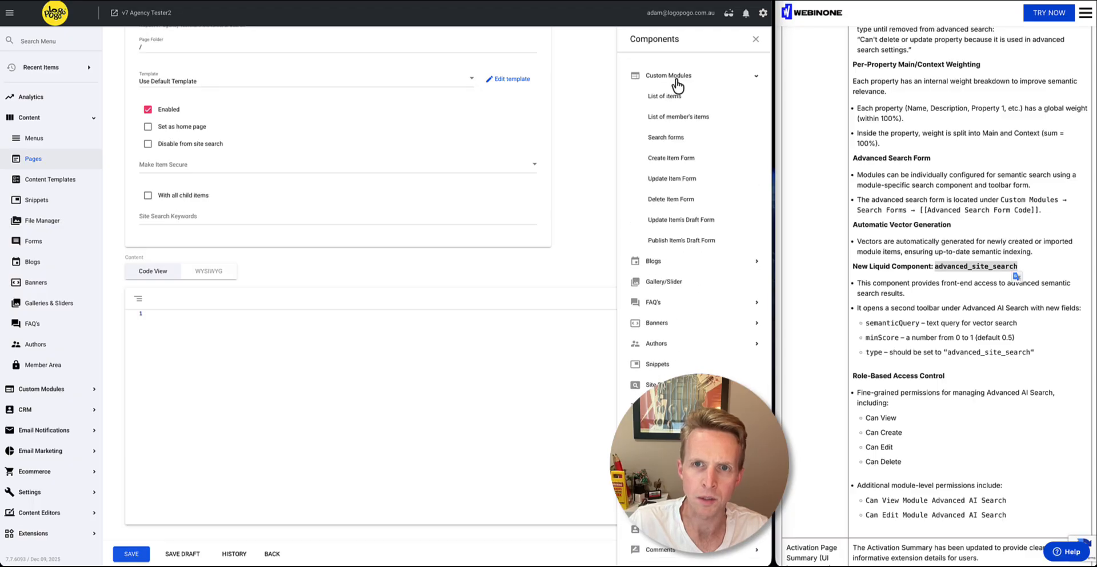
left_click(692, 141)
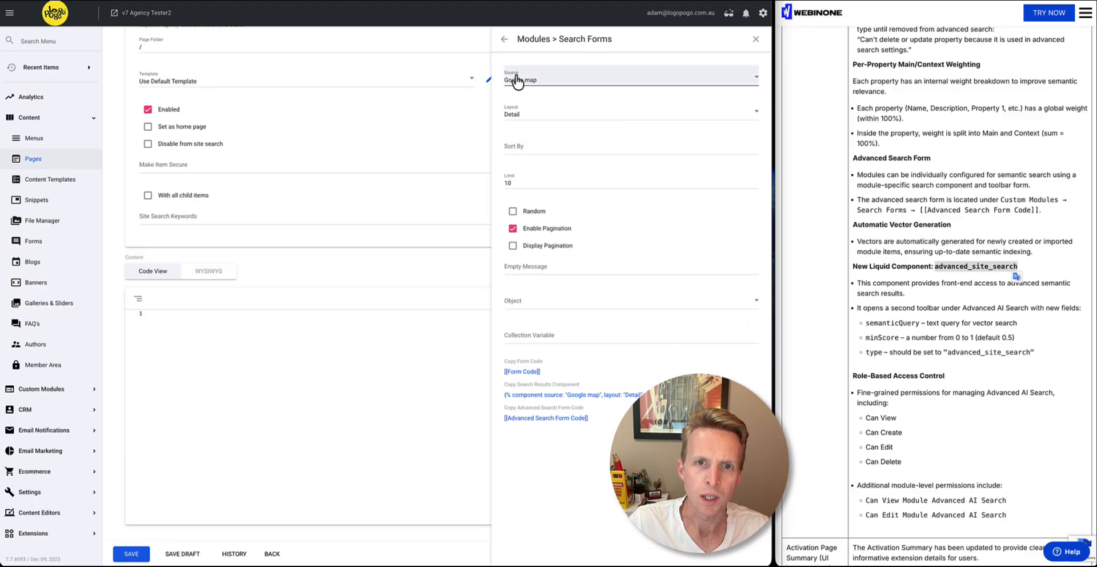
left_click(518, 77)
left_click(529, 200)
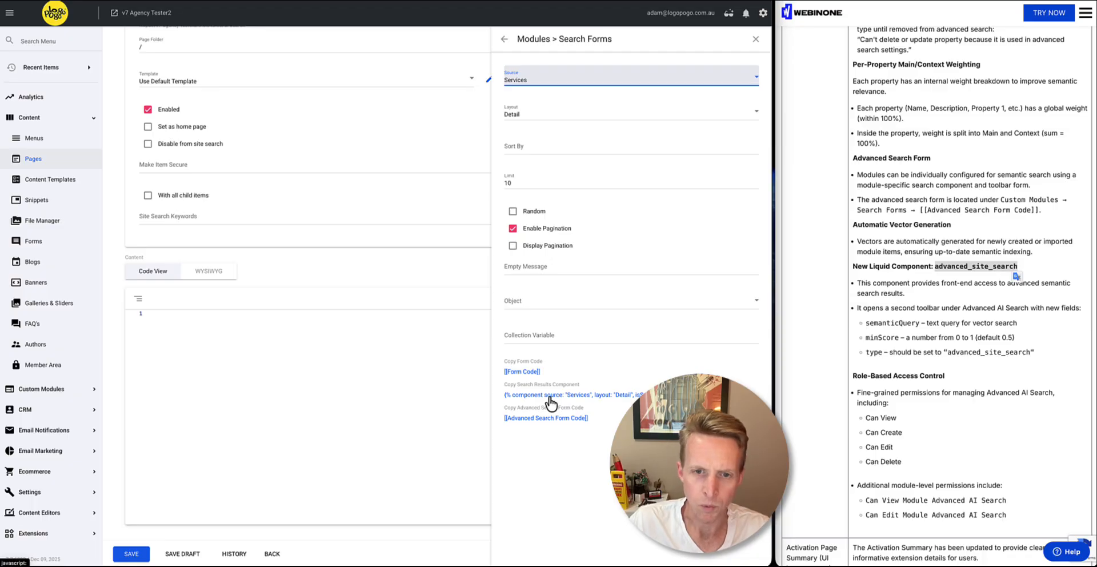
Copy the Services search results component and paste it on line 3 of the page's empty content code
left_click(971, 273)
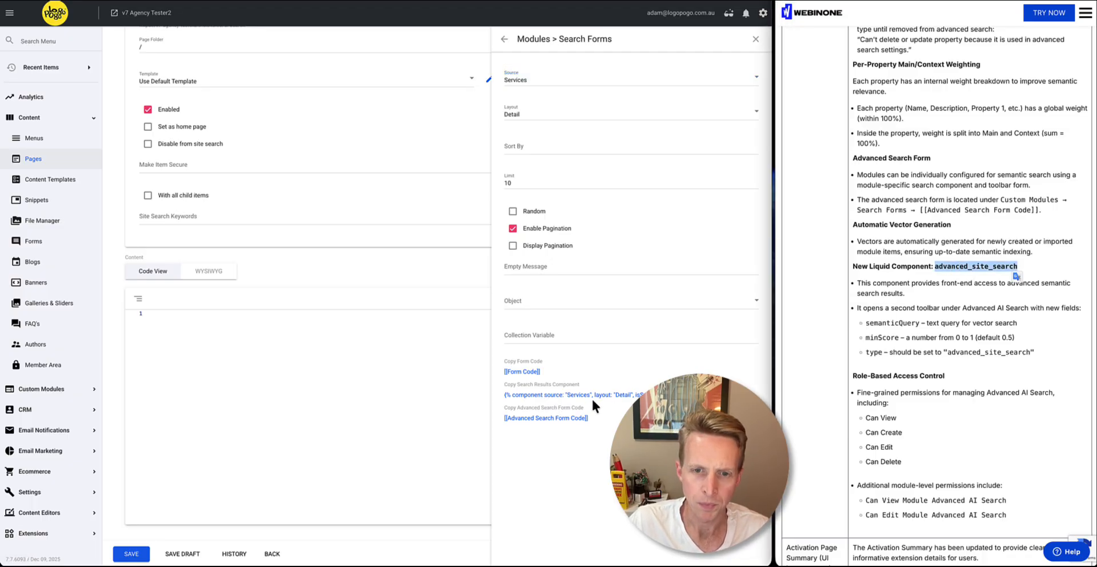
left_click(534, 395)
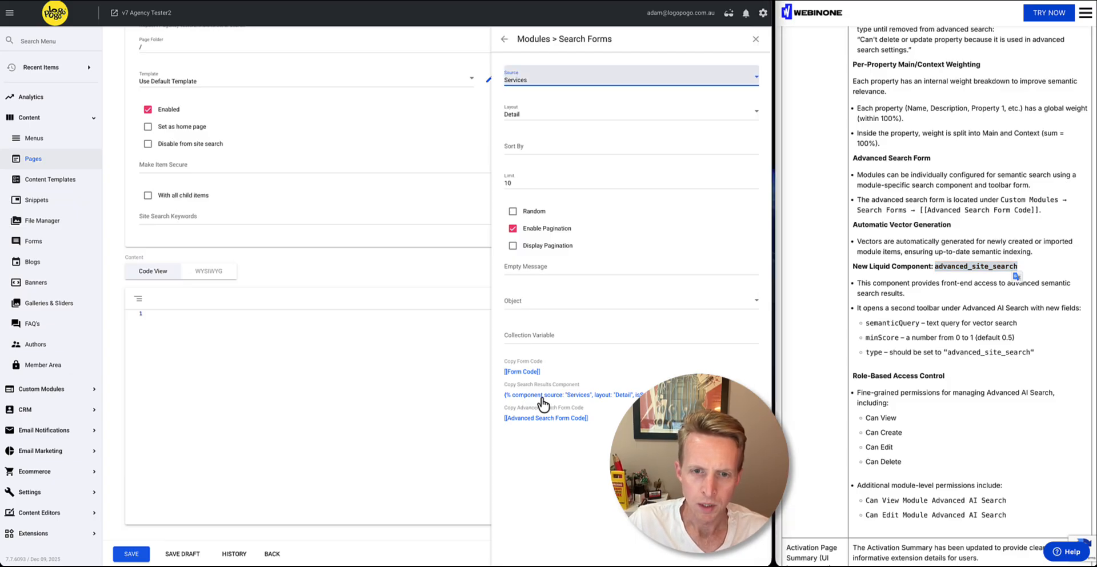
left_click(317, 355)
key("Return")
key("Return")
key("ctrl+v")
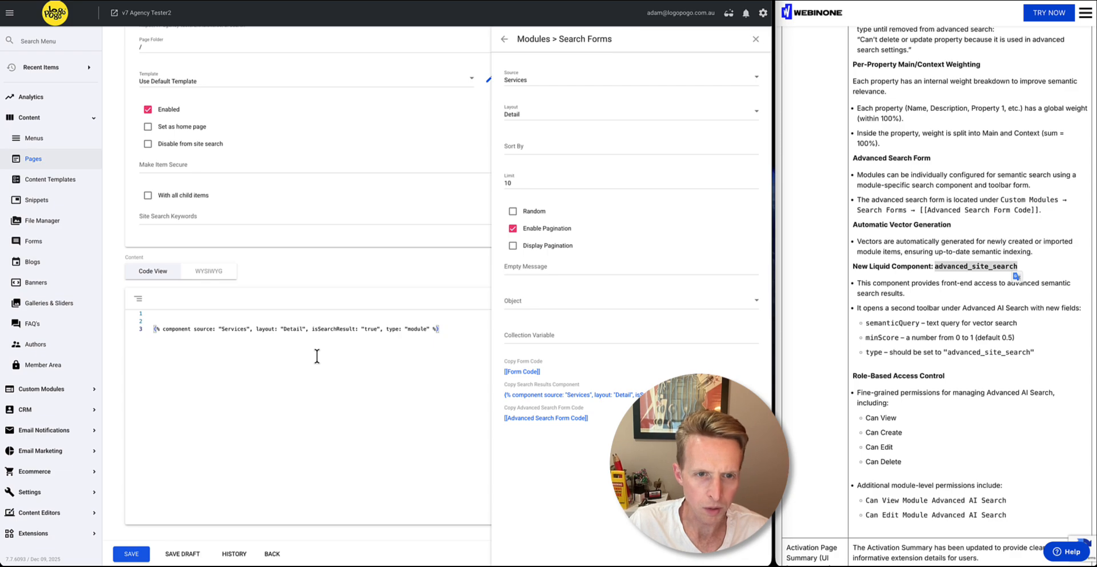
Insert the Services advanced search form code above the component and review its hidden module ID and SemanticQuery inputs
left_click(533, 418)
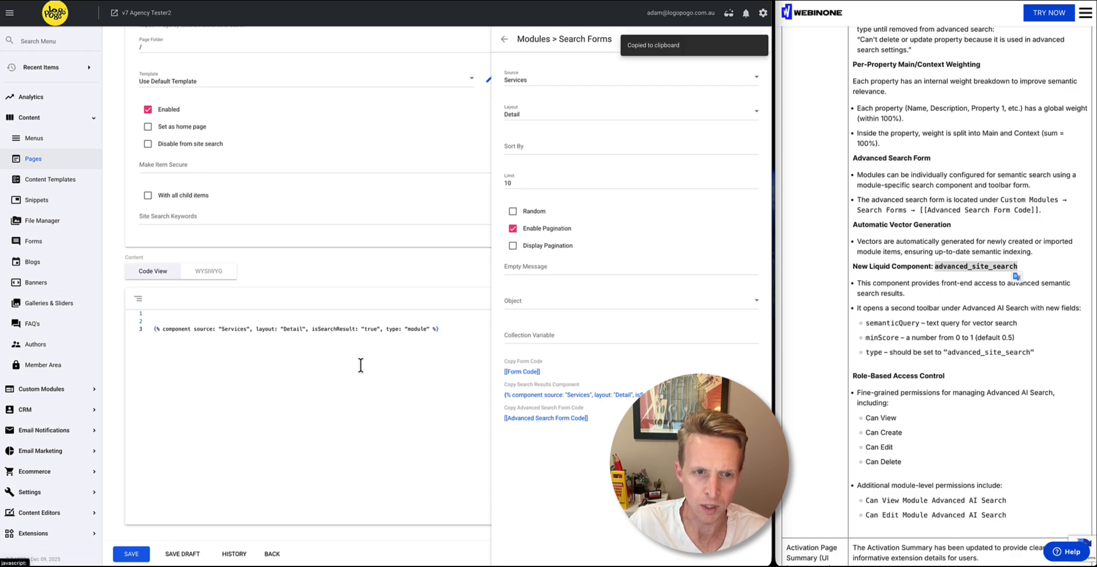
left_click(249, 314)
key("ctrl+v")
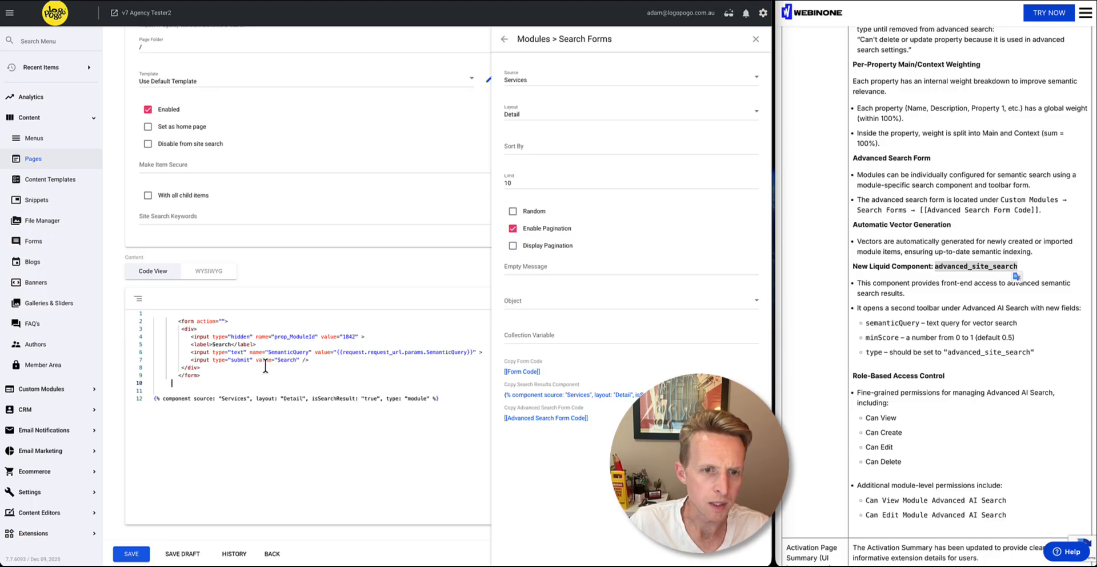
double_click(285, 352)
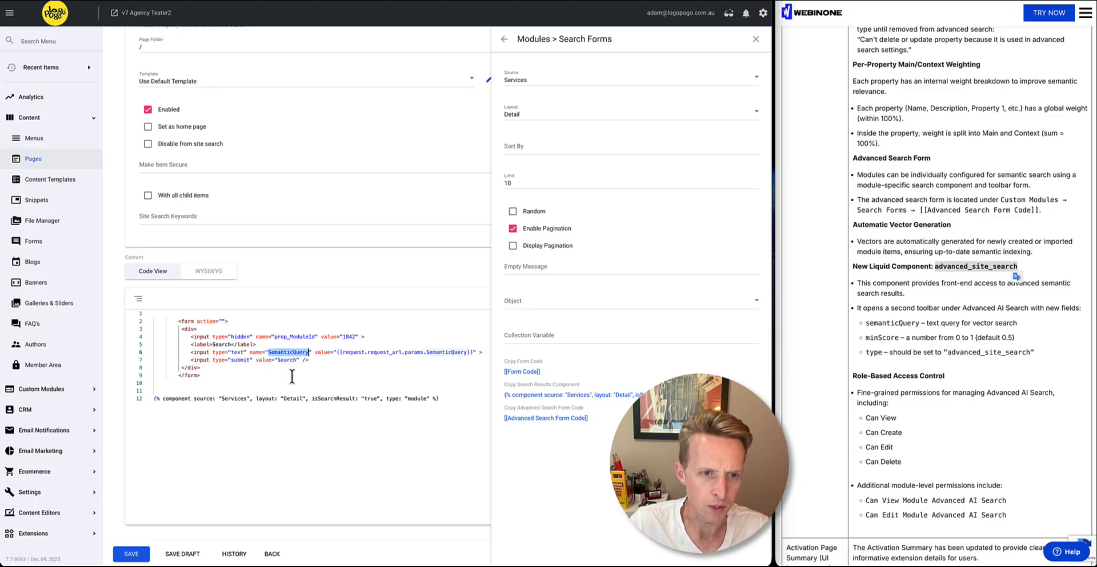
double_click(243, 359)
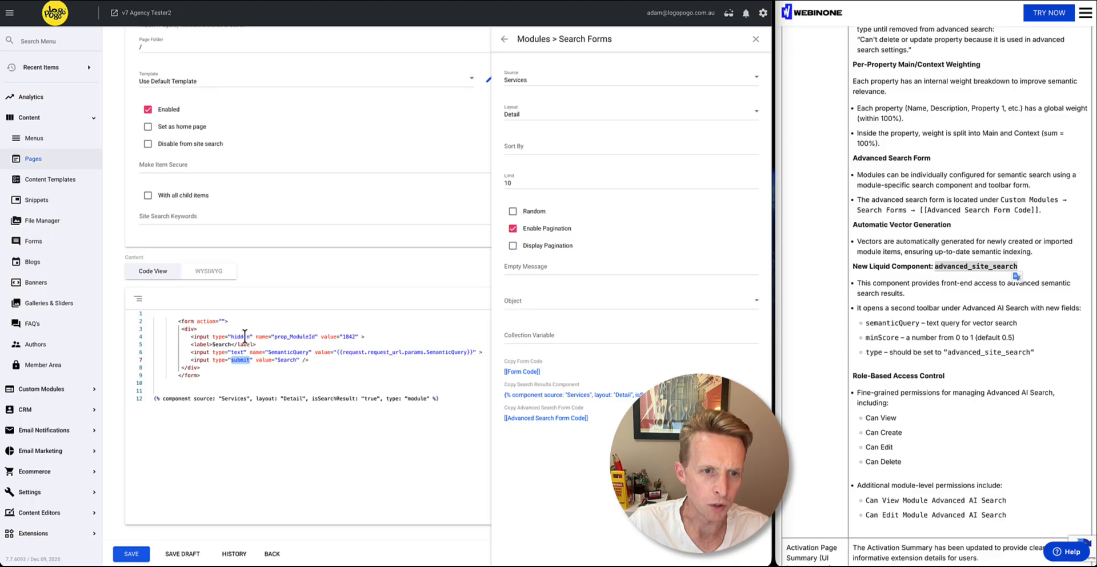
left_click_drag(250, 337, 364, 337)
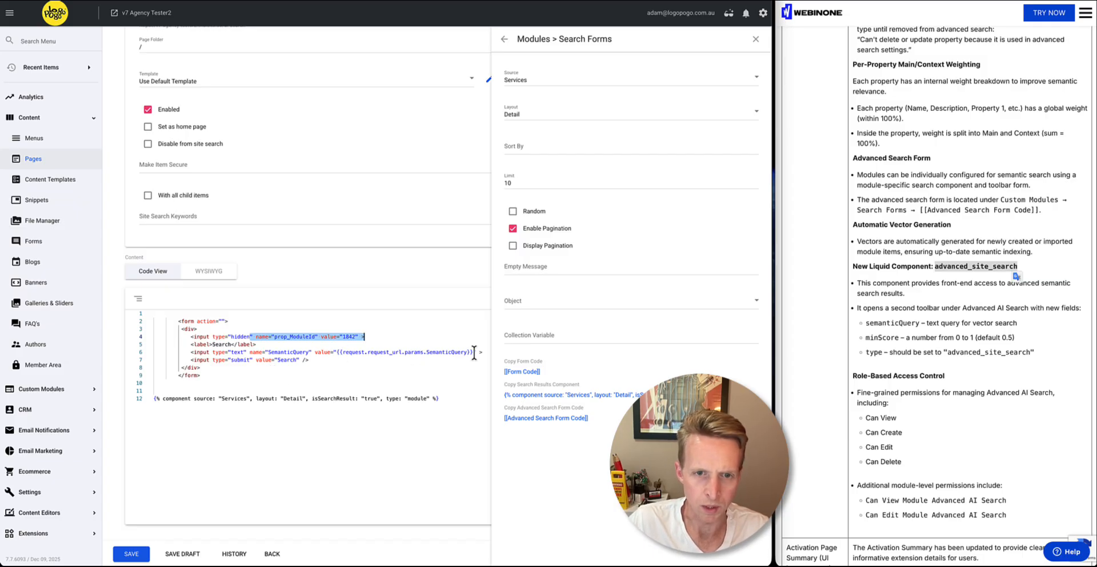
left_click_drag(475, 352, 336, 352)
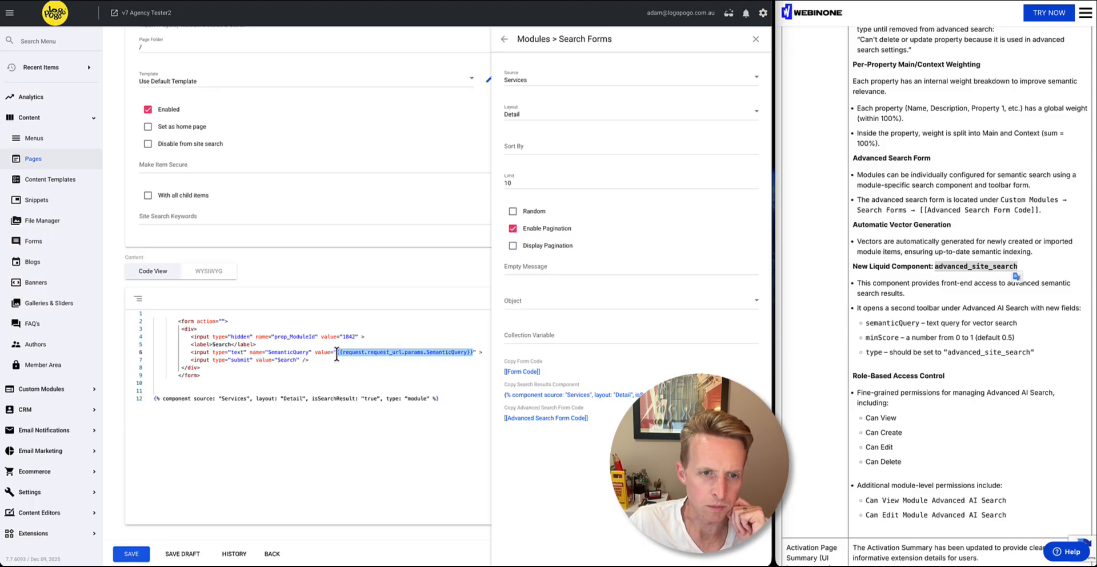
left_click(323, 382)
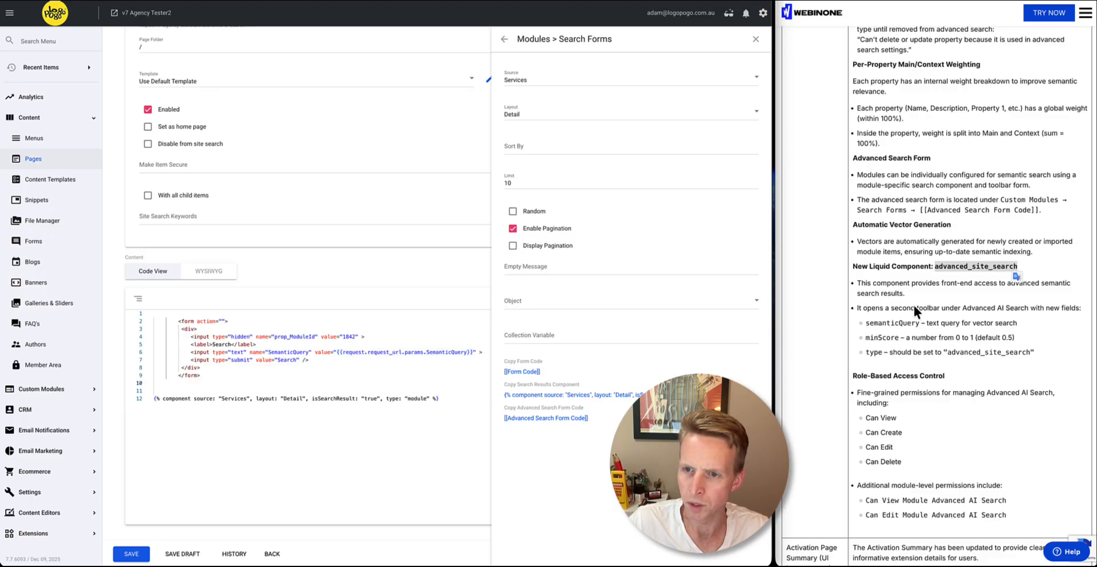
Add the parameter minScore: "0.3" after the layout in the Services component code and save the page
double_click(881, 337)
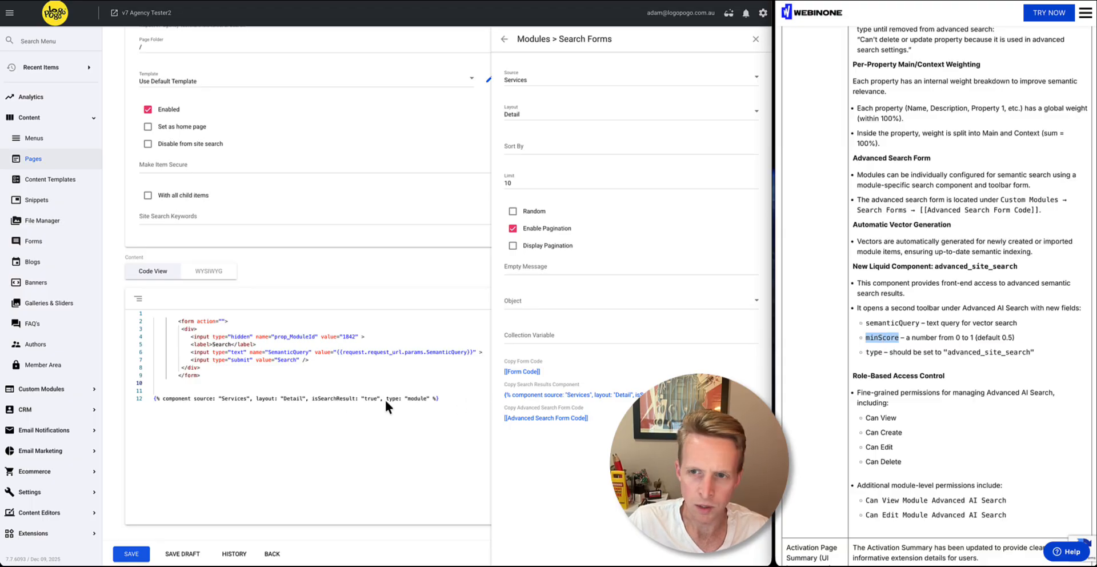
left_click(306, 398)
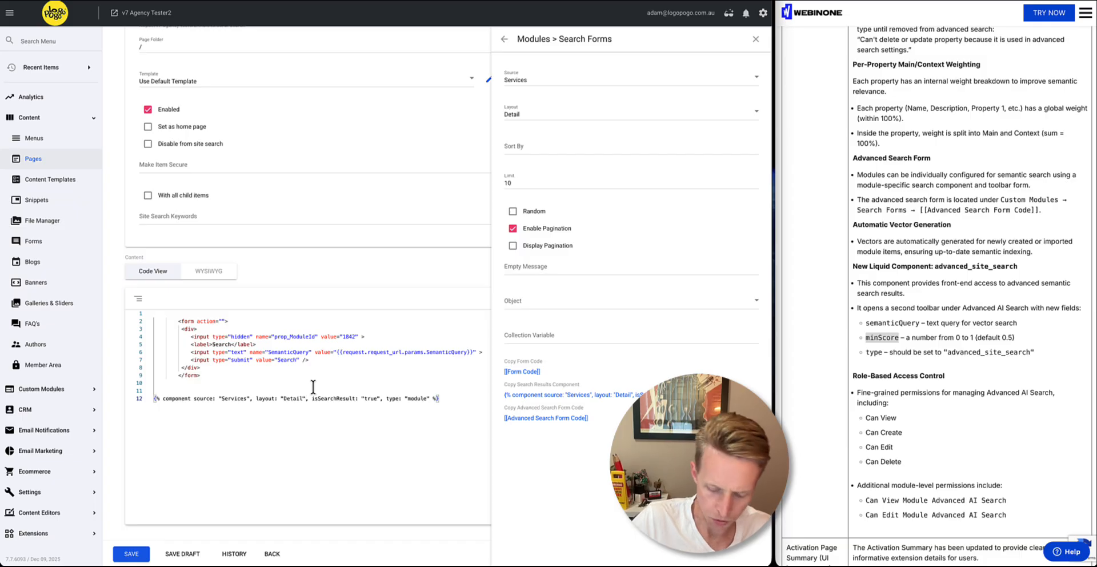
type(",")
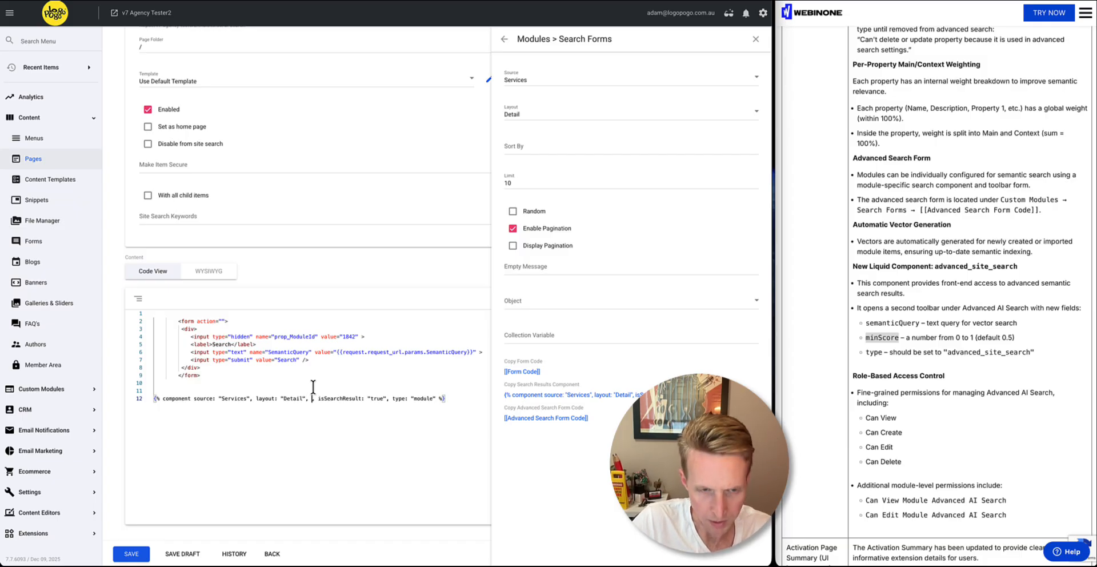
key("ctrl+v")
type(": ")
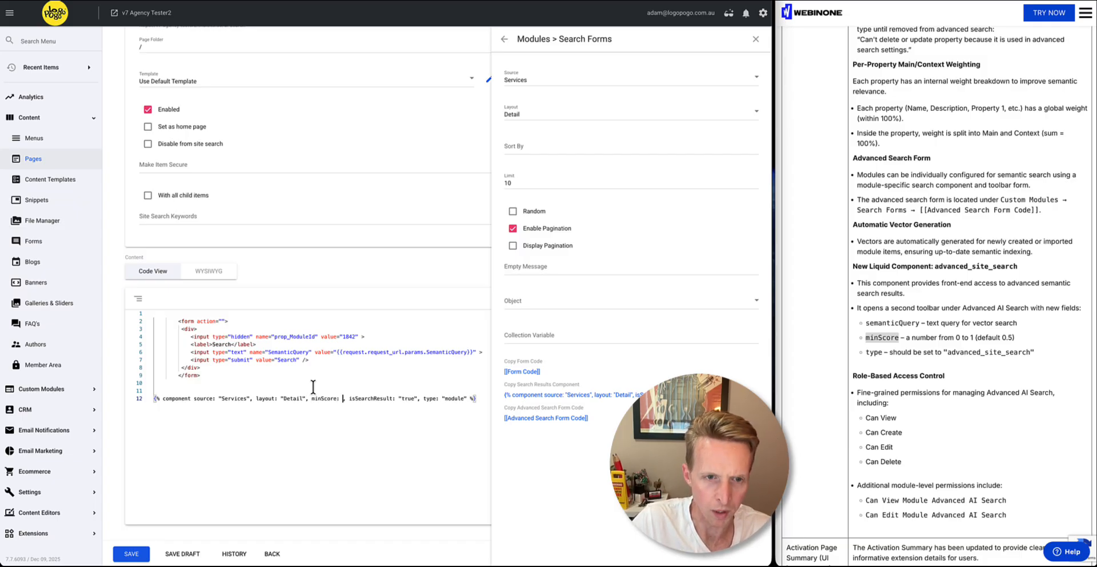
type("\"\"")
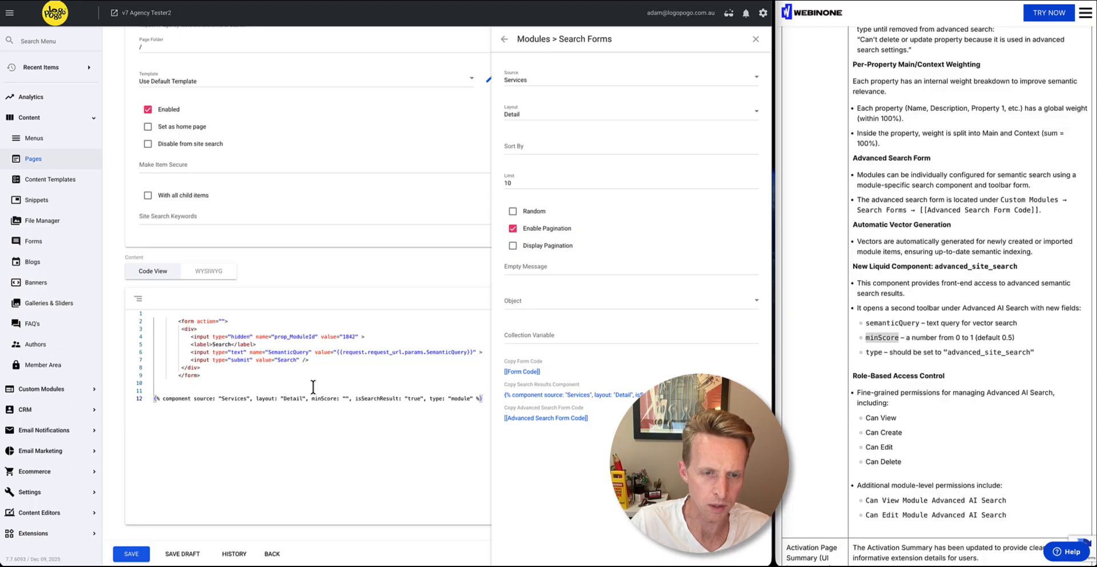
type("0.")
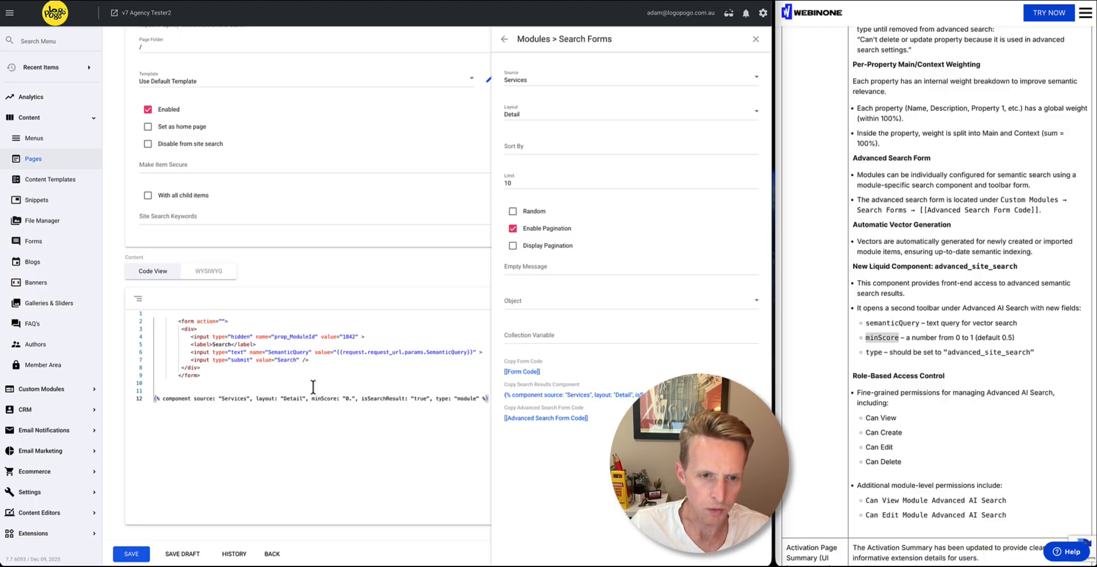
type("3")
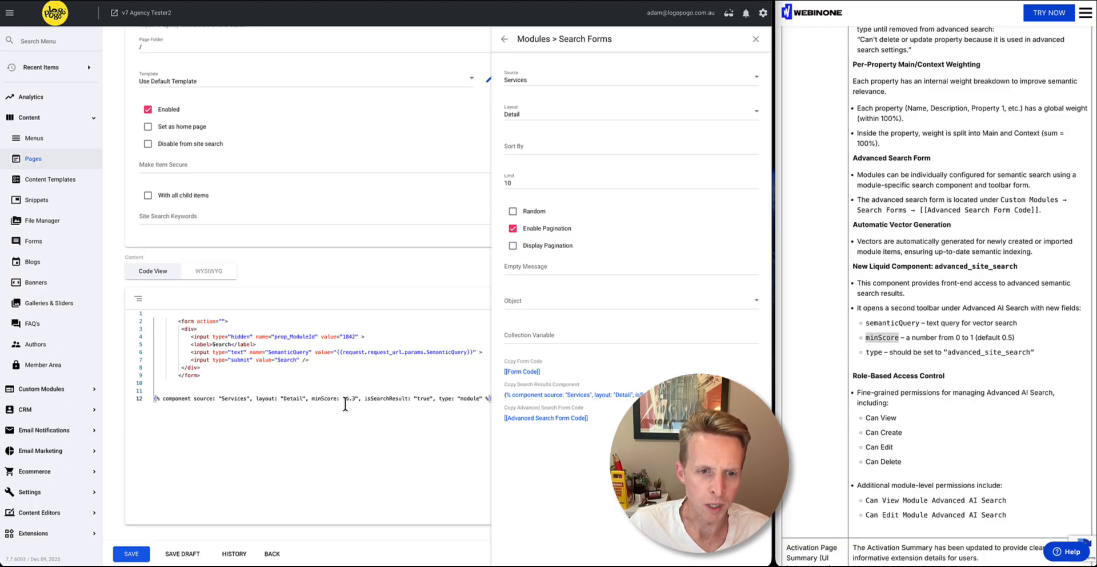
left_click(144, 557)
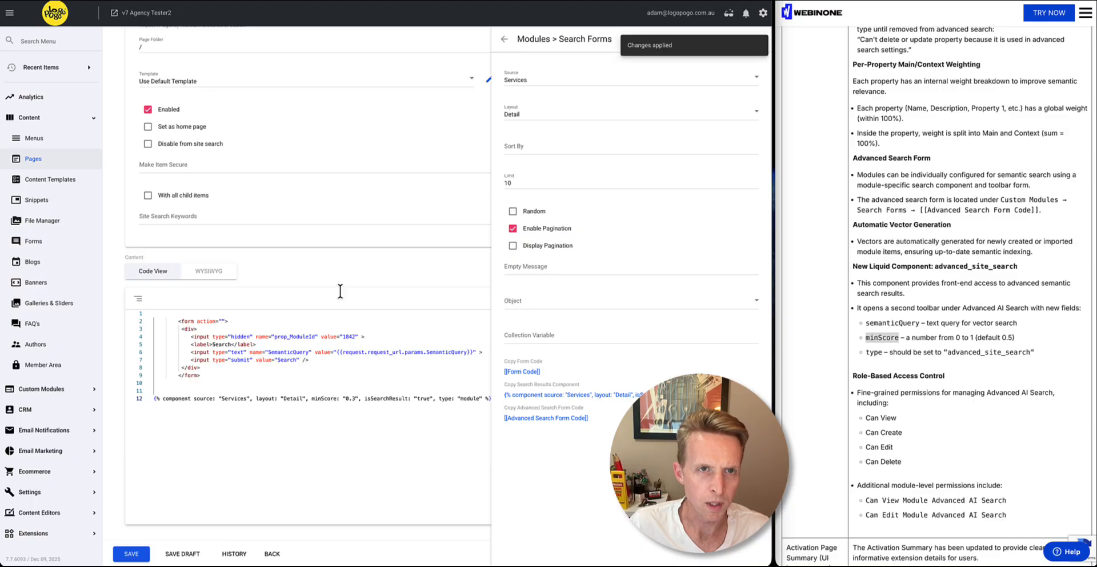
Search for "MARKETING" on the live AI Search page and examine the order of the Services results
key("ctrl+Tab")
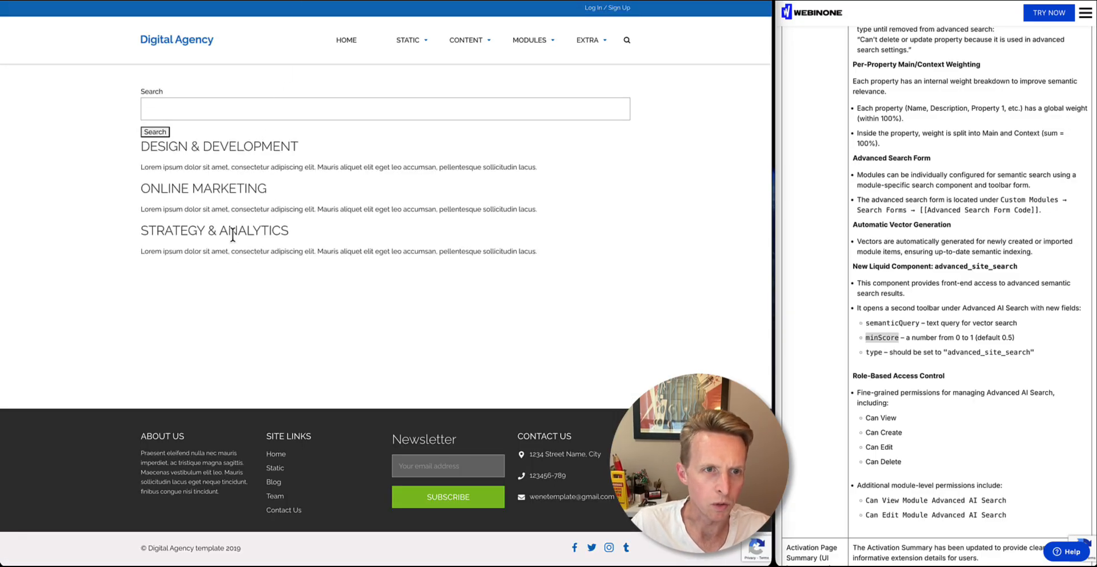
double_click(231, 188)
left_click(176, 108)
key("ctrl+v")
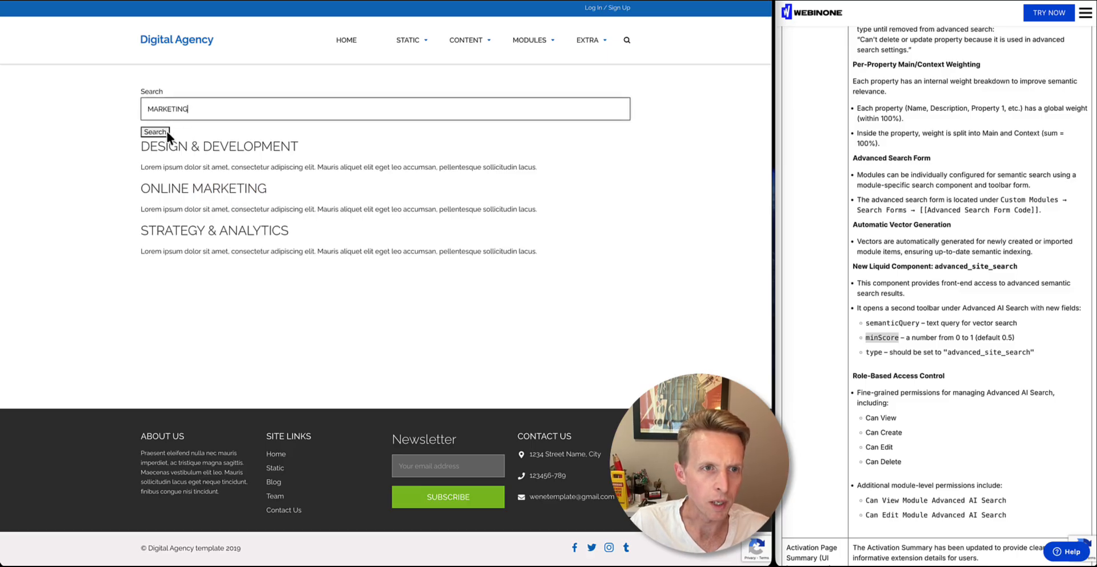
left_click(159, 132)
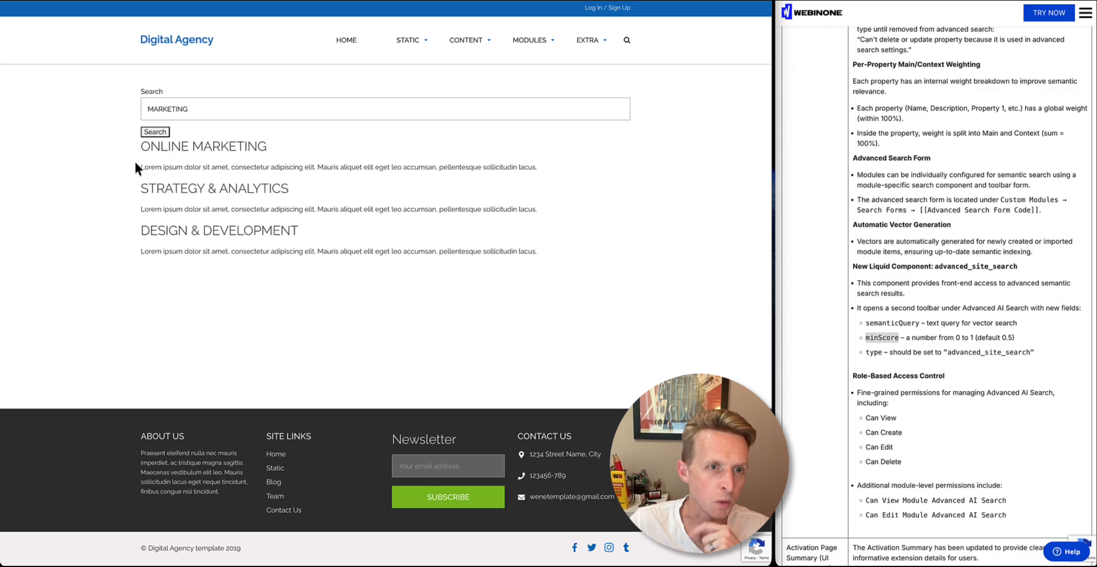
triple_click(214, 146)
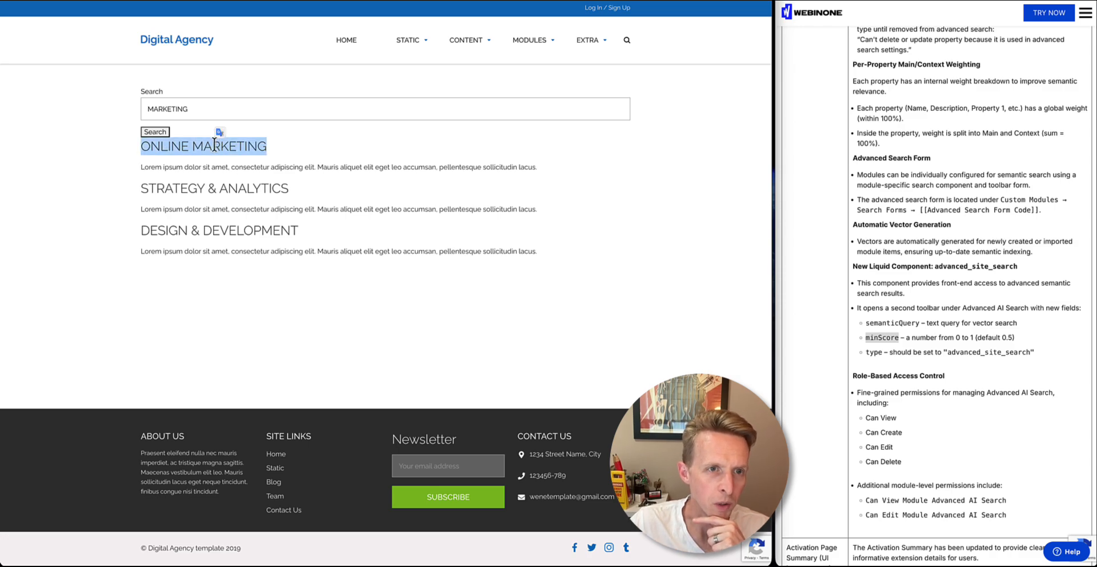
left_click(212, 234)
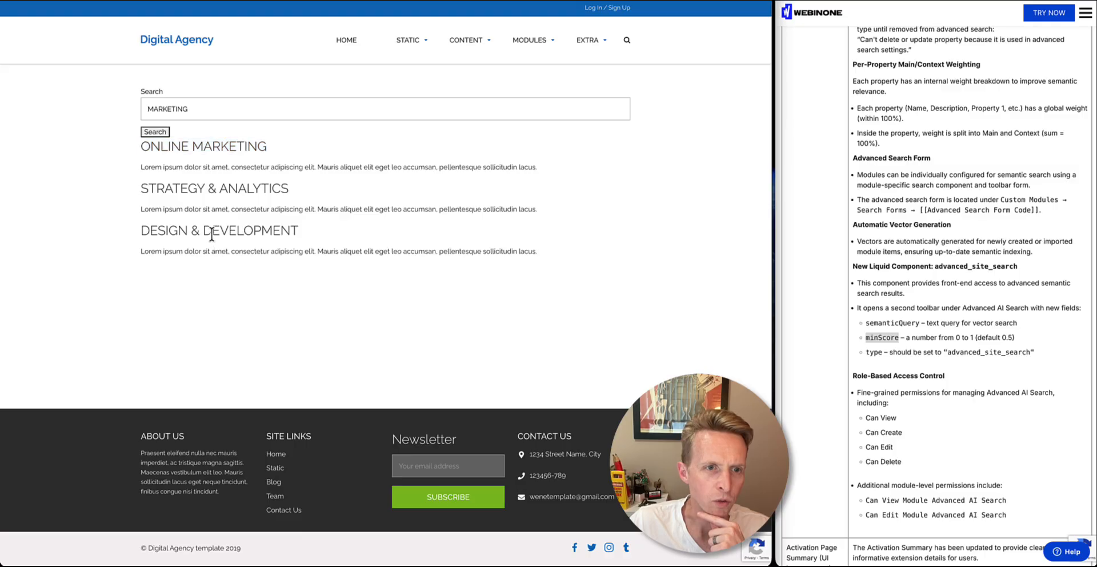
double_click(212, 235)
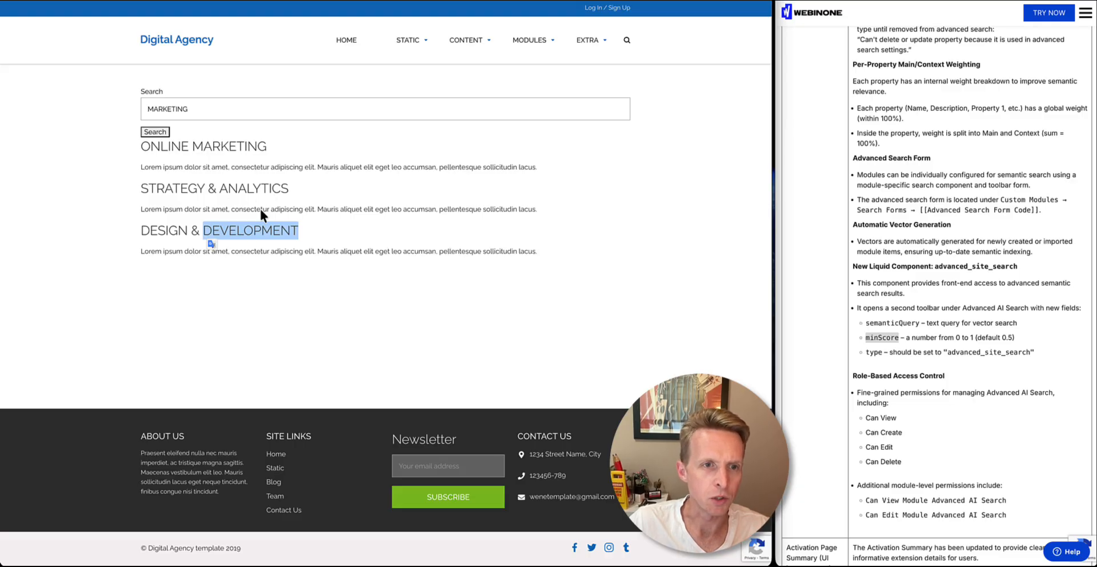
Return to the admin and open the Services module's advanced search settings to view its property weights
left_click(200, 0)
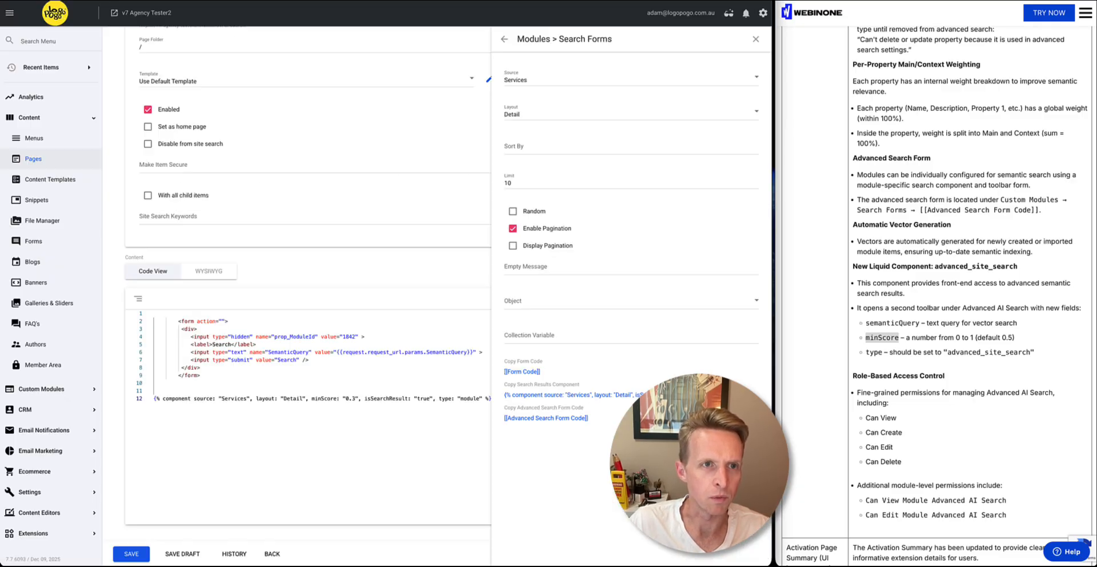
left_click(67, 388)
left_click(61, 263)
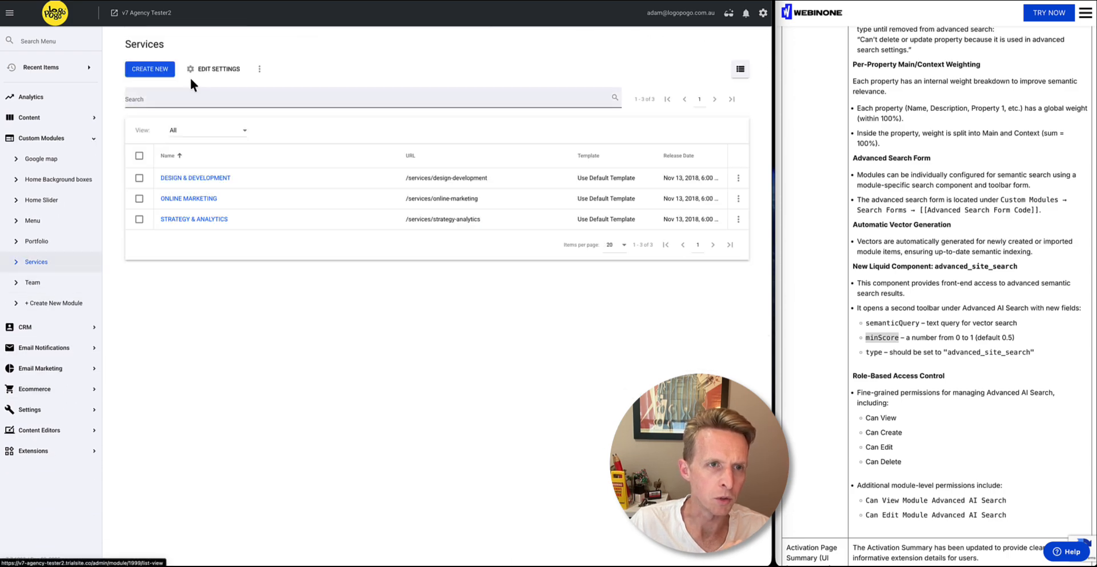
left_click(200, 70)
left_click(216, 152)
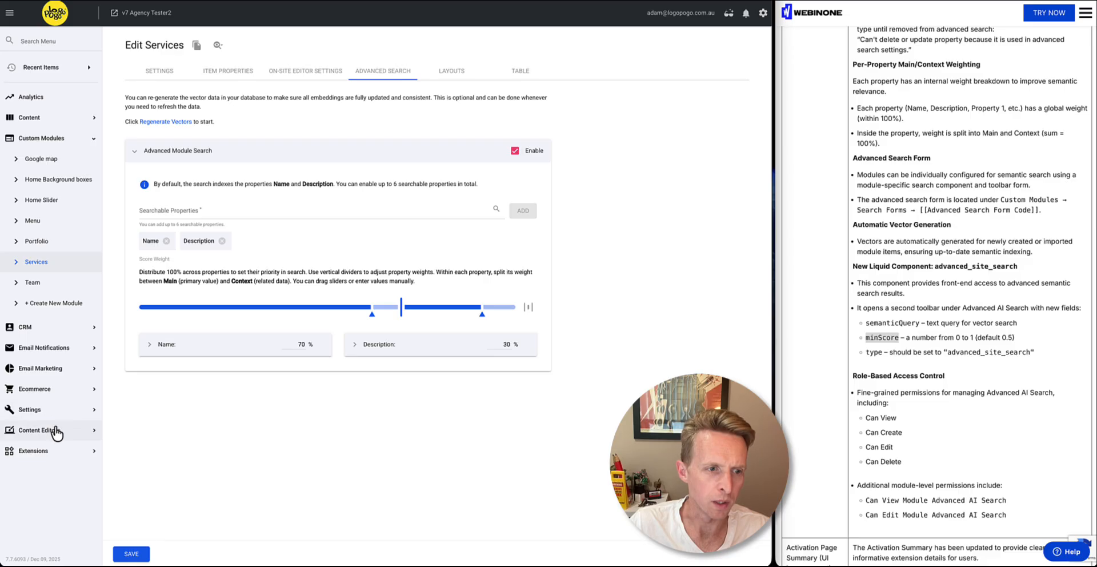
Open the Services & Team Search multi module search in the Advanced AI Search extension and review its settings
left_click(63, 450)
left_click(51, 345)
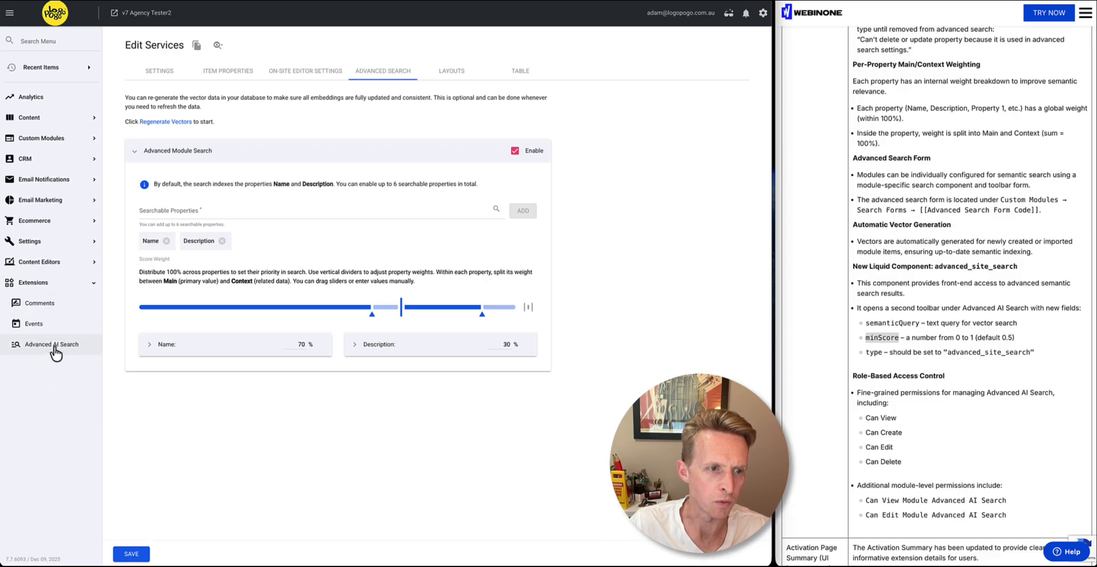
left_click(249, 78)
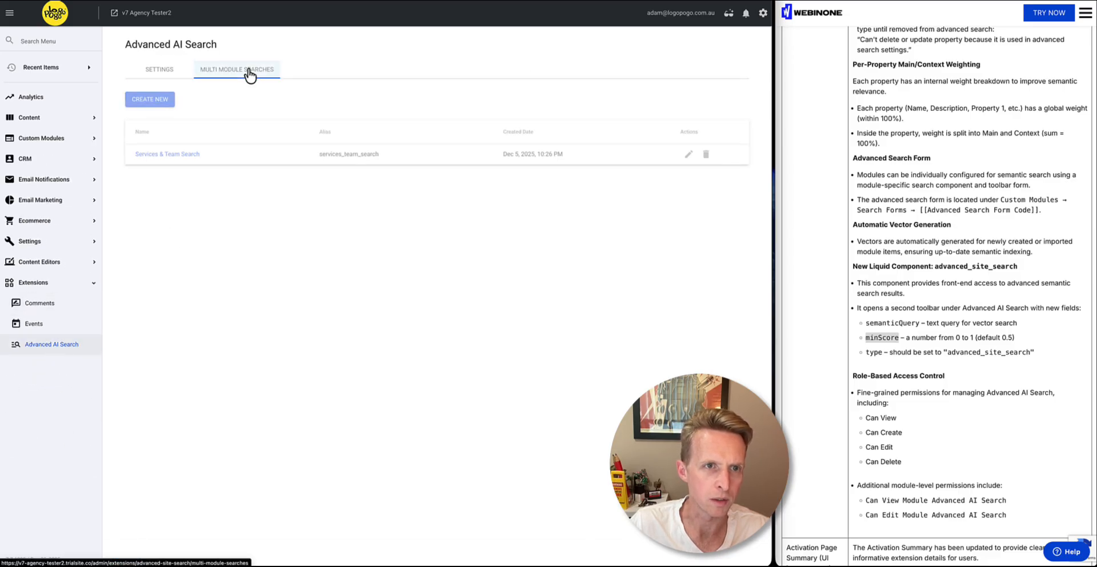
left_click(185, 152)
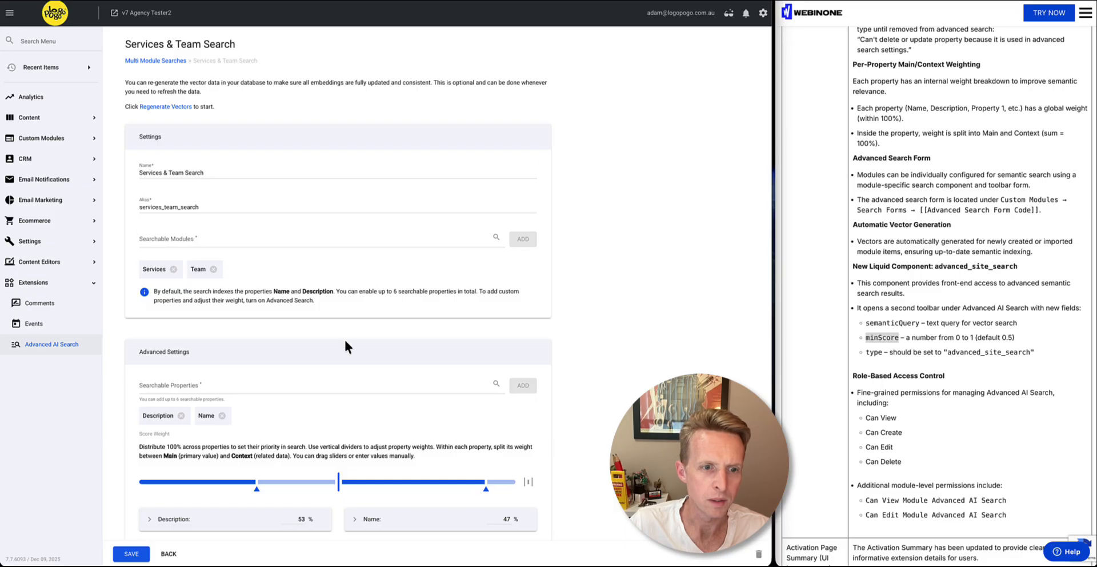
scroll(344, 338, "down", 1)
scroll(344, 338, "up", 1)
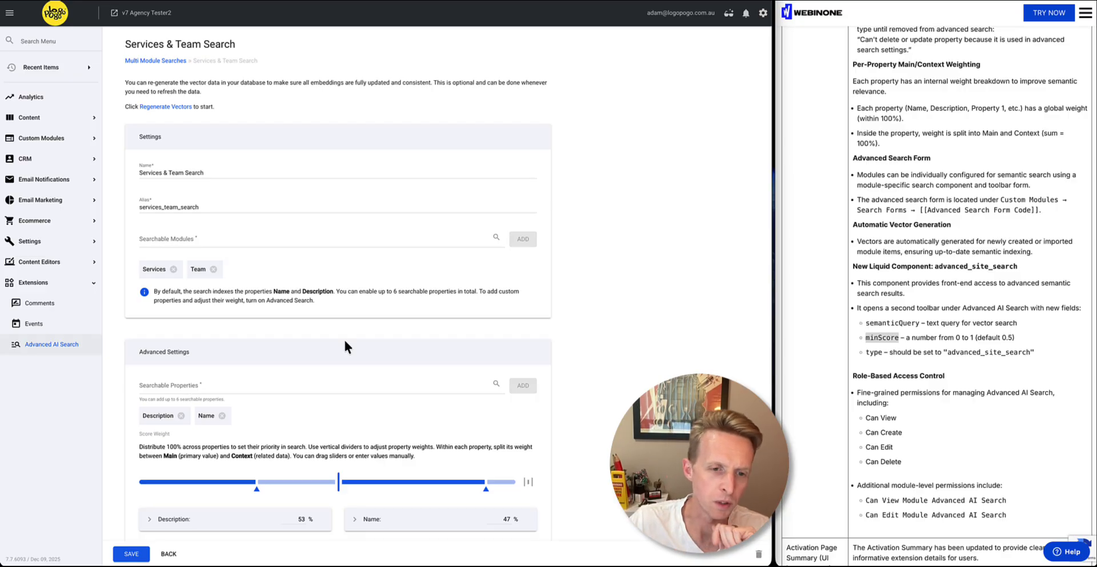
Review the advanced settings of the Services & Team Search and the Role-Based Access Control section of the release notes
scroll(346, 419, "down", 1)
scroll(346, 419, "down", 1)
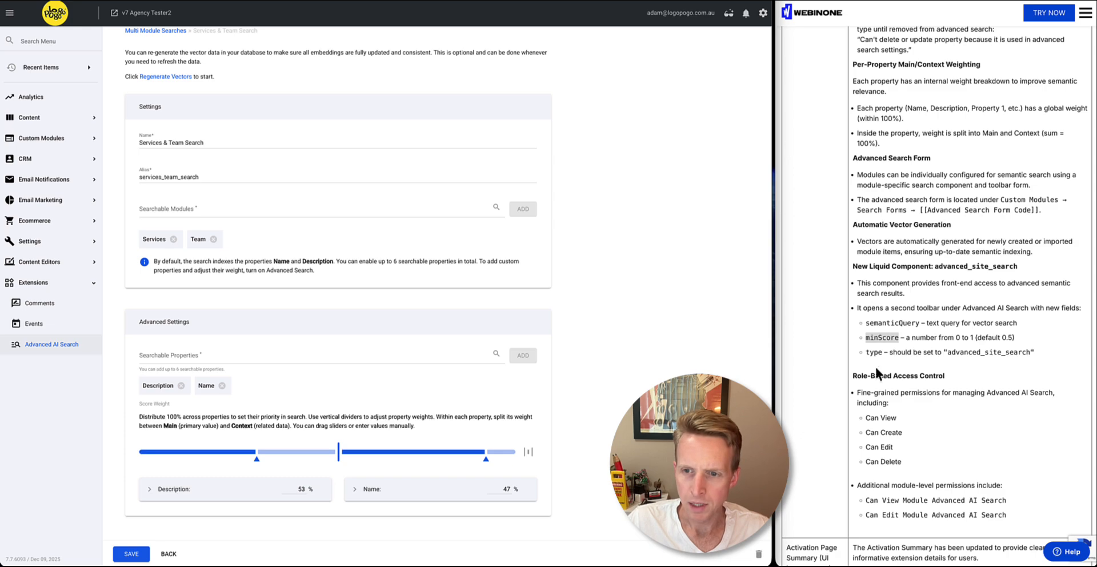
scroll(875, 371, "down", 3)
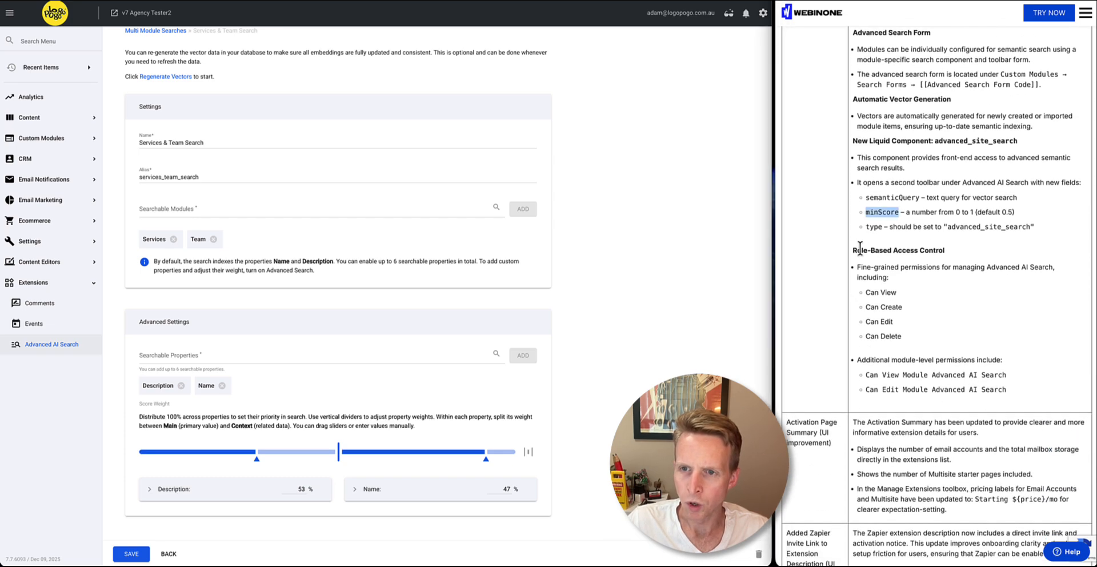
left_click_drag(857, 250, 916, 327)
left_click(934, 318)
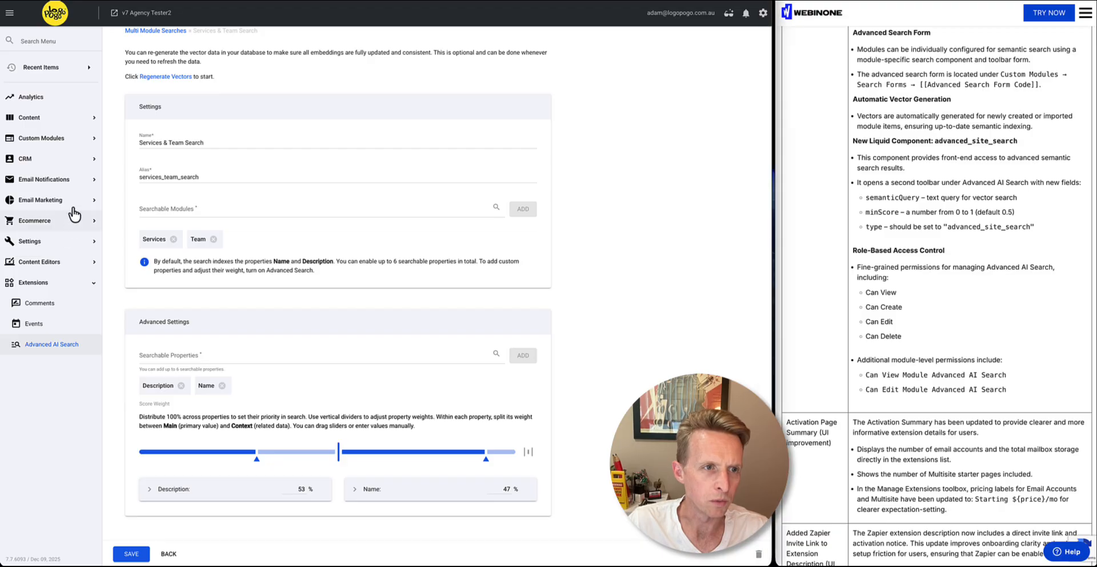
Open the Services custom module and show the Advanced Search entry among its edit settings
left_click(69, 140)
left_click(78, 262)
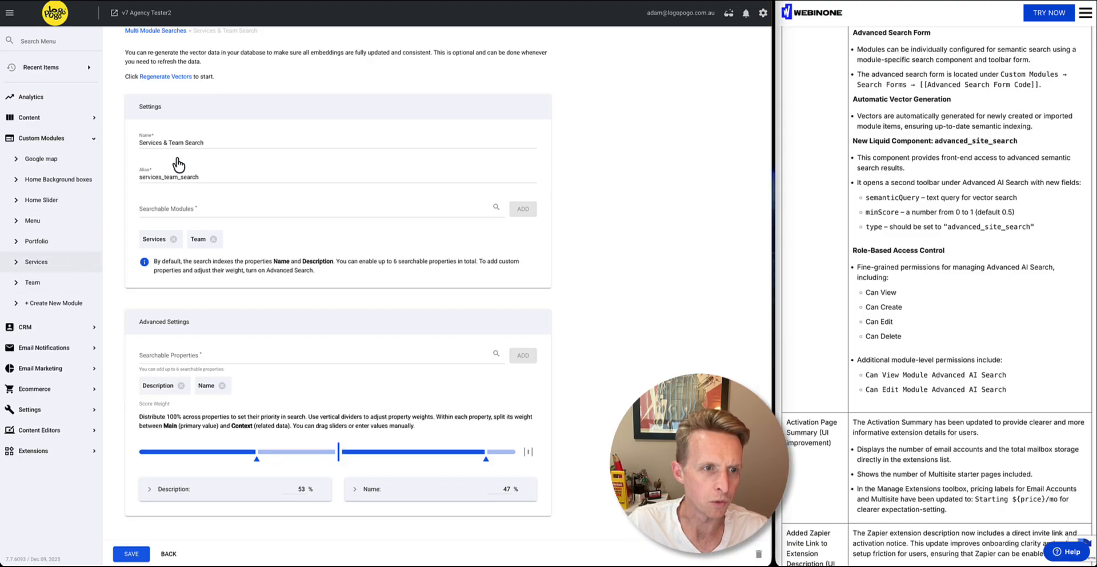
left_click(218, 69)
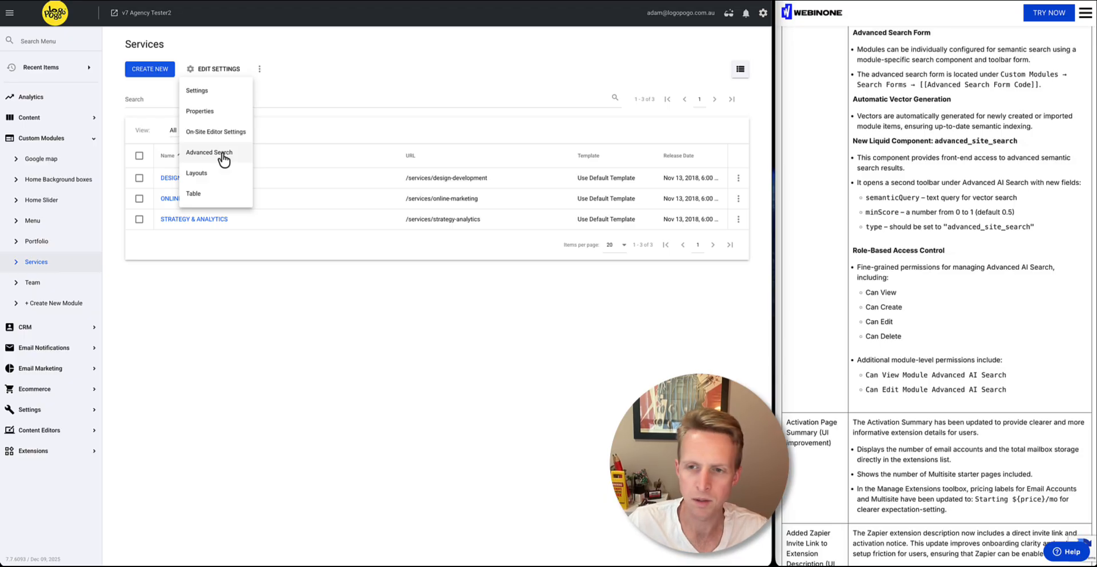
left_click(322, 281)
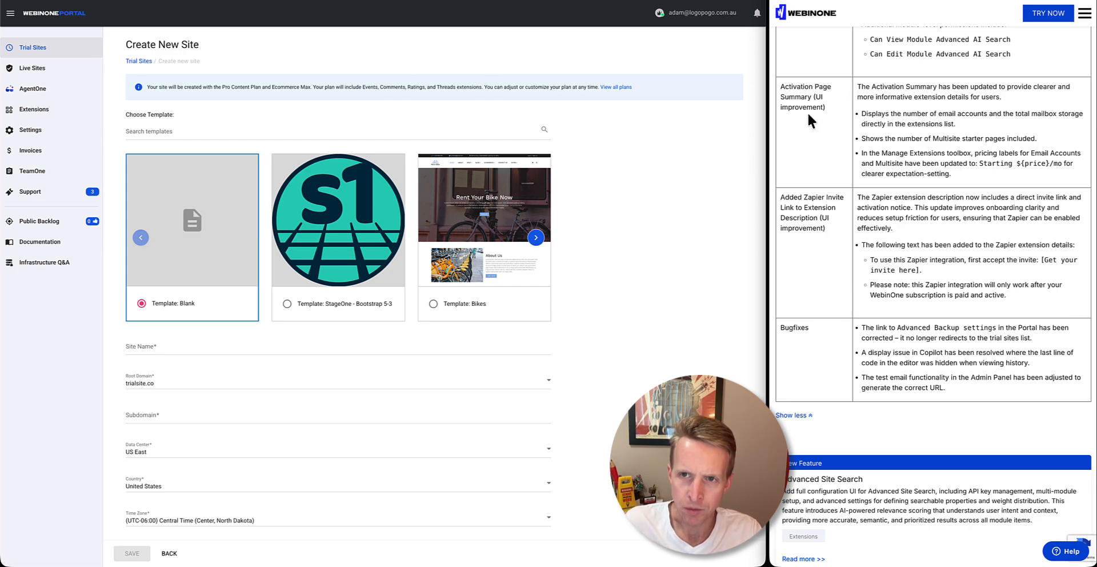
Review the Activation Page Summary release note, then open a trial site's payment summary and highlight its Email Accounts extension price
left_click_drag(781, 87, 810, 87)
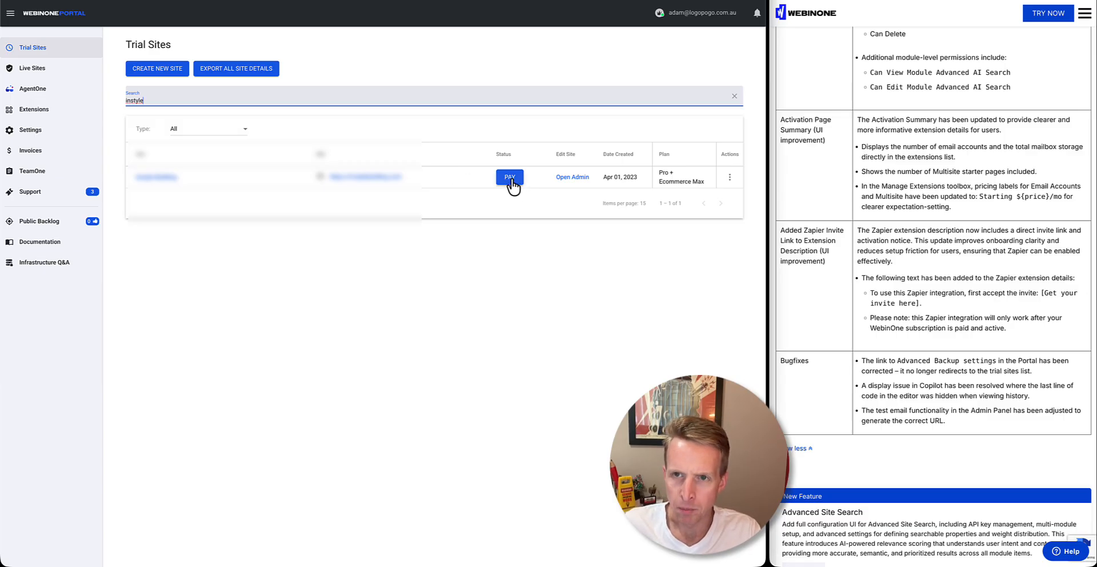
left_click(510, 180)
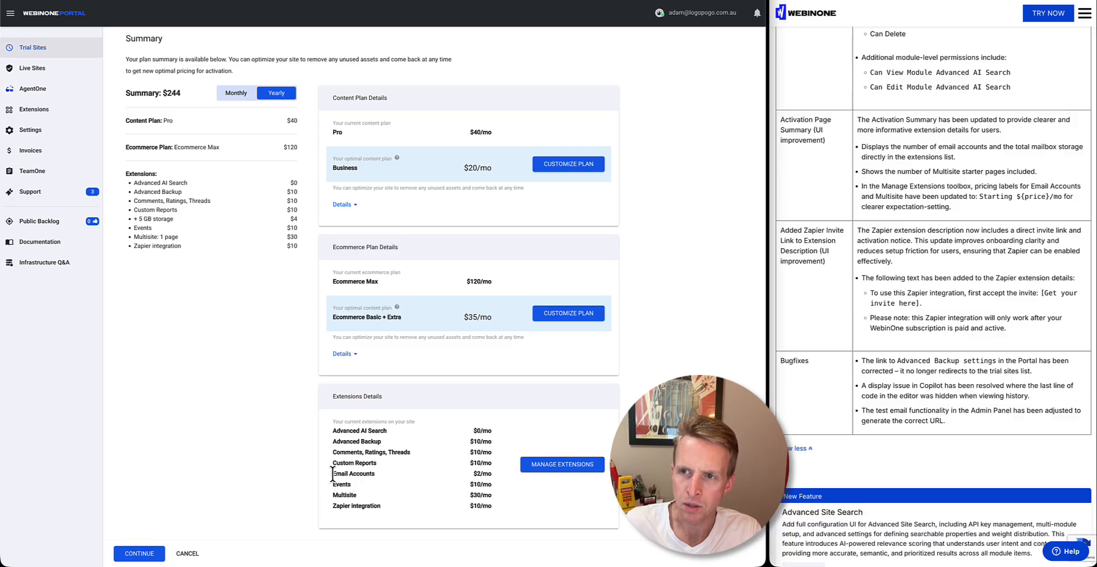
left_click_drag(332, 474, 494, 476)
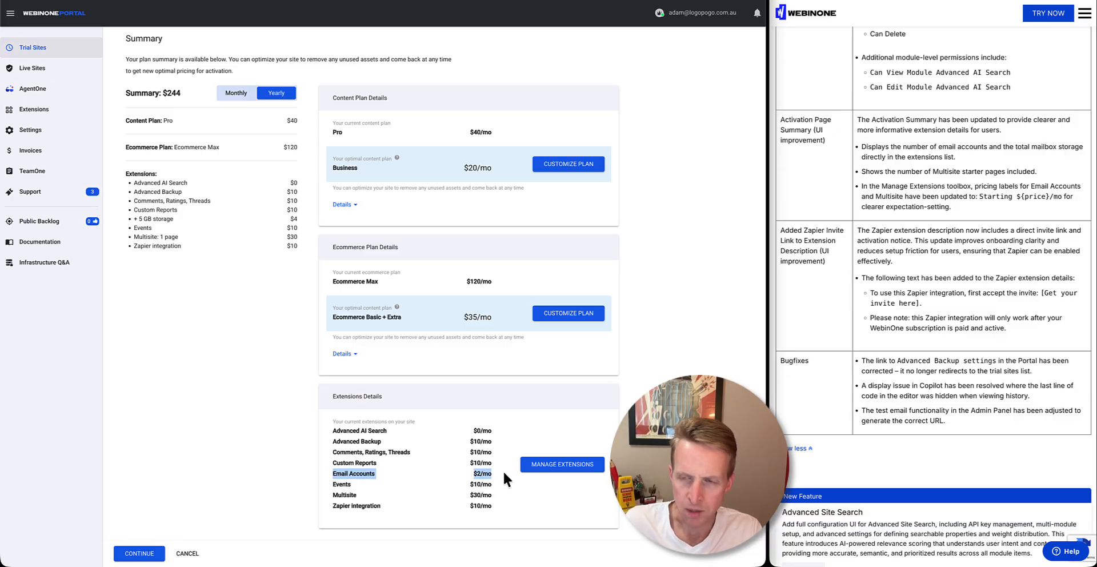
left_click(503, 471)
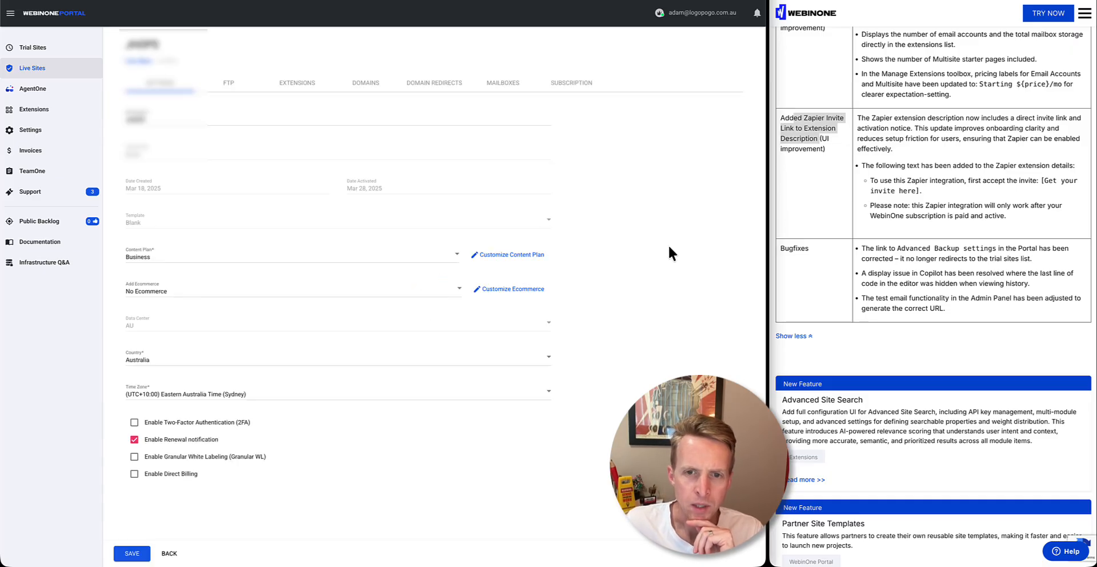
Open the live site's available extensions and examine the Zapier Integration information against the Zapier invite link release note
left_click(303, 81)
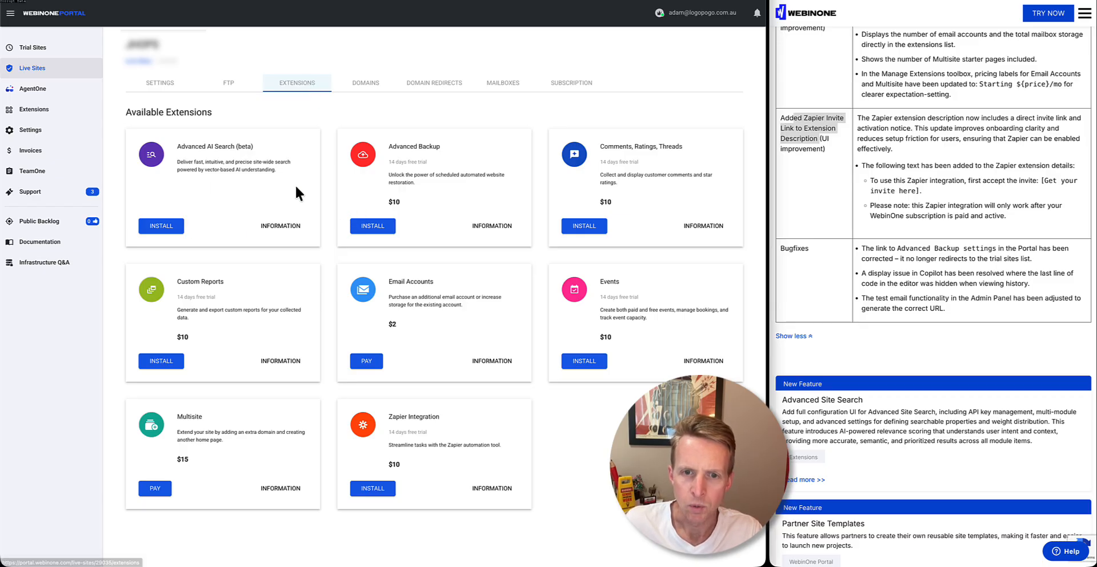
left_click(476, 496)
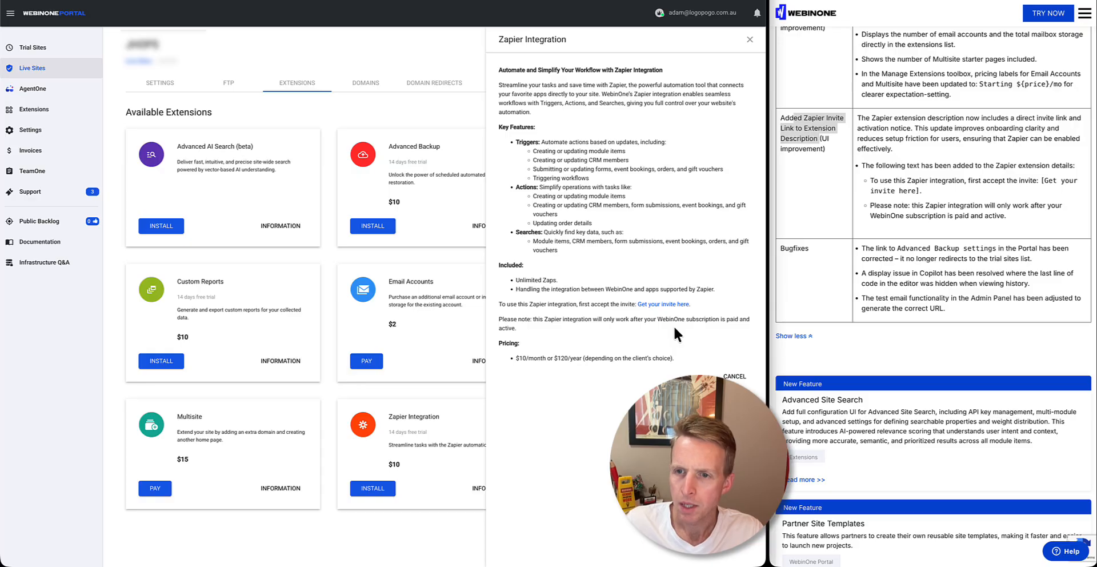
left_click(804, 225)
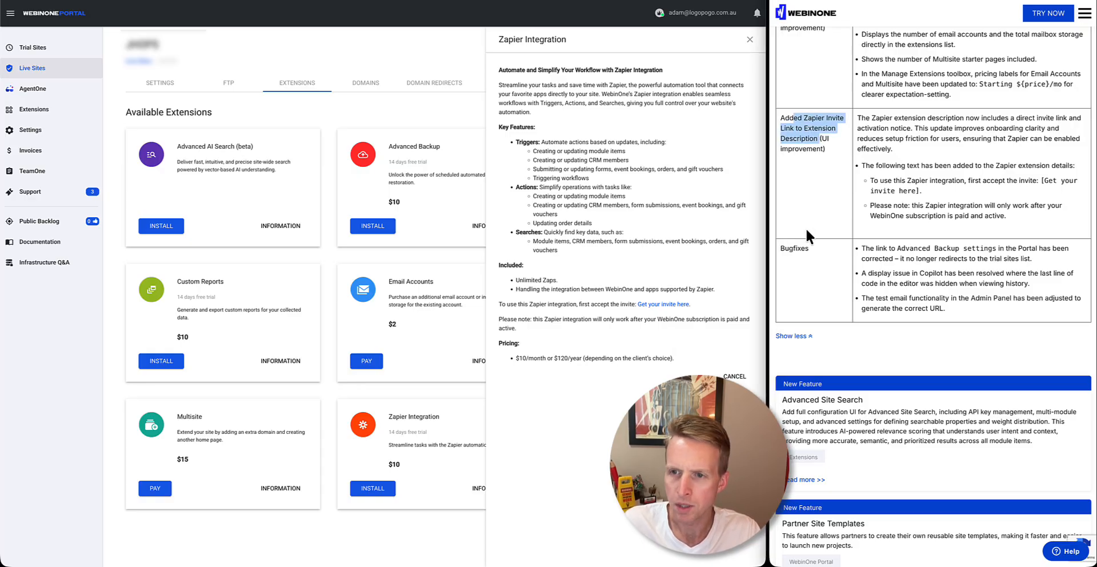
left_click(806, 228)
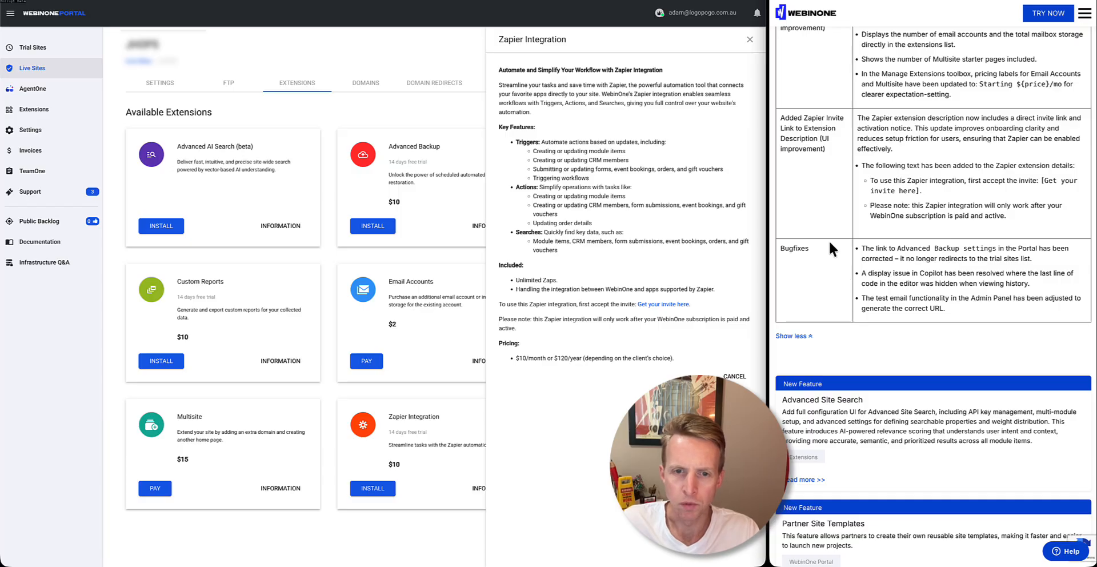